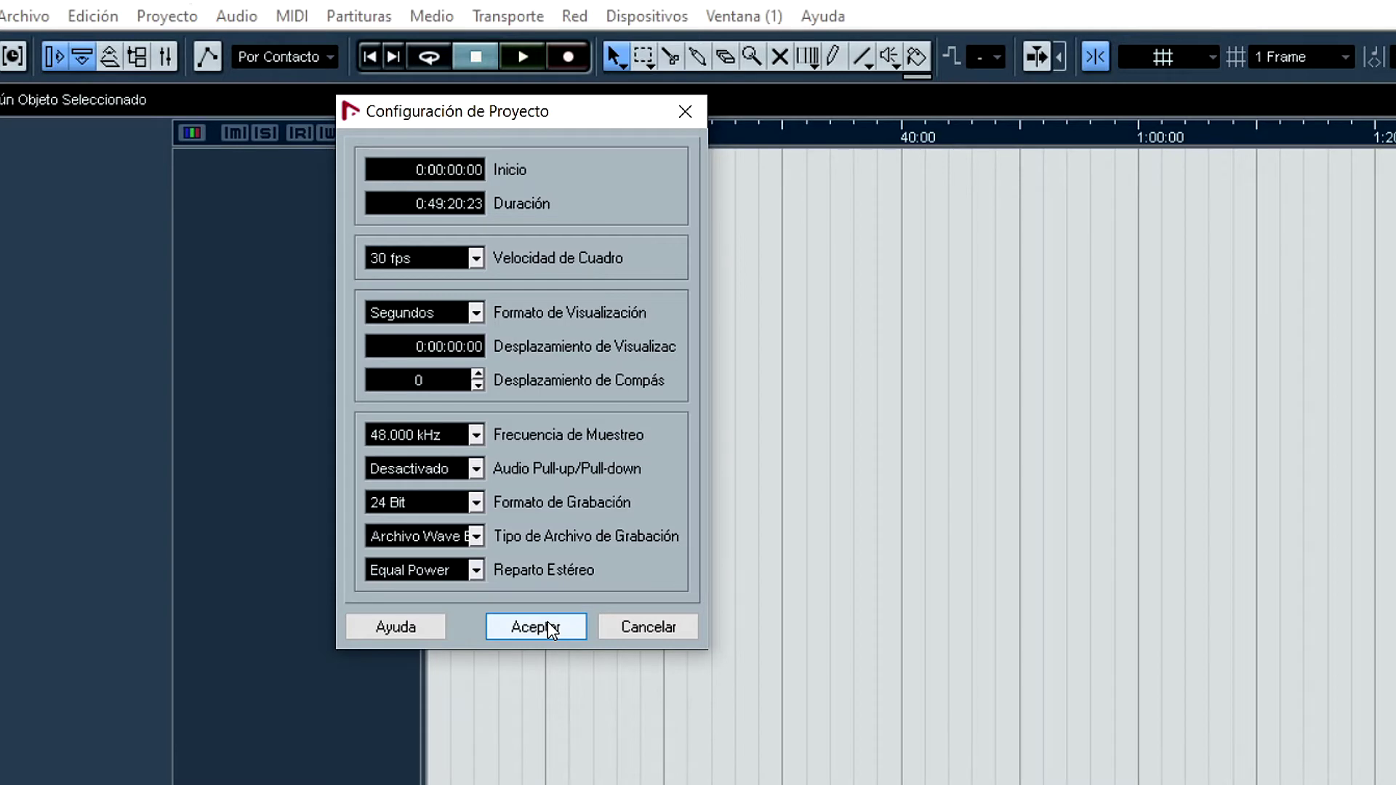
- Accept the project configuration and select BEHRINGER USB AUDIO as the ASIO driver of the VST audio system
left_click(536, 627)
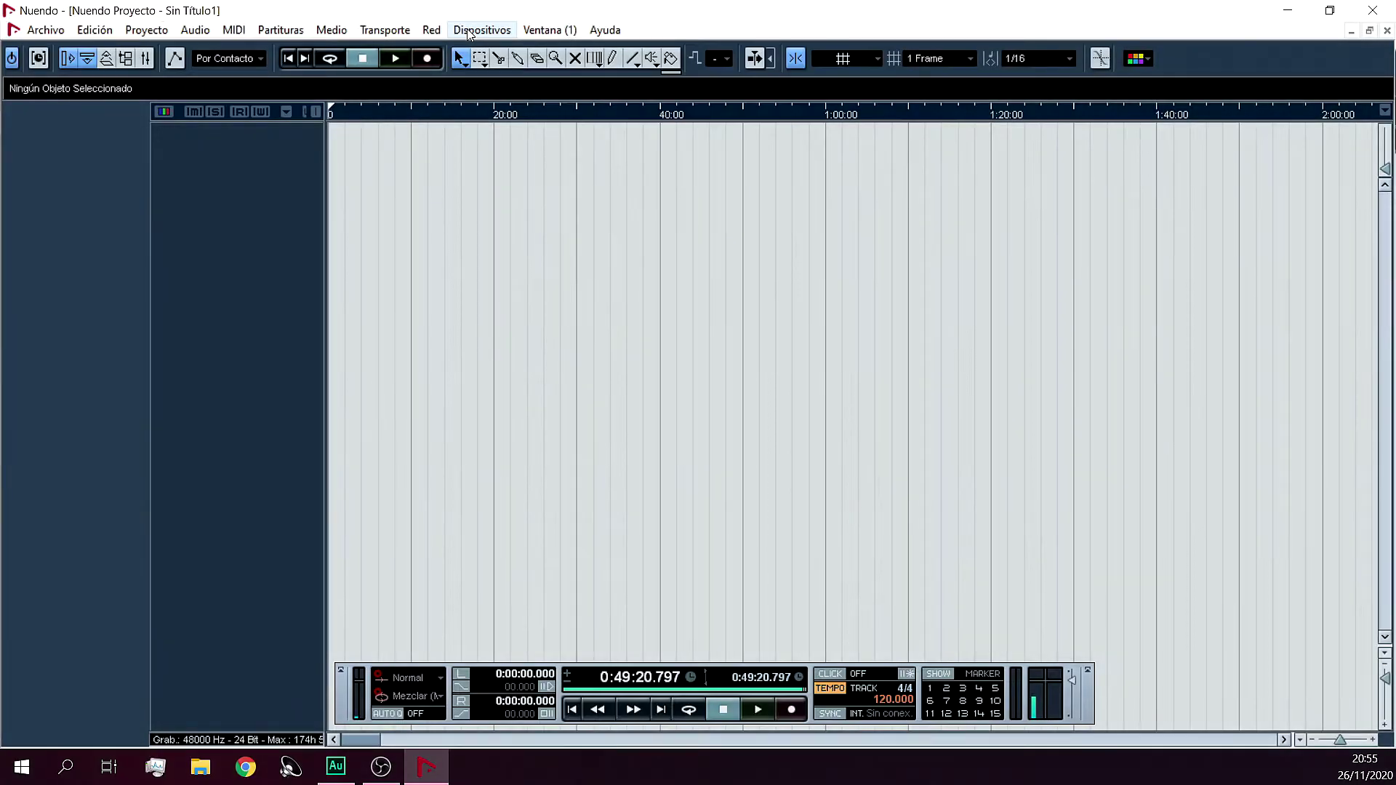
left_click(469, 30)
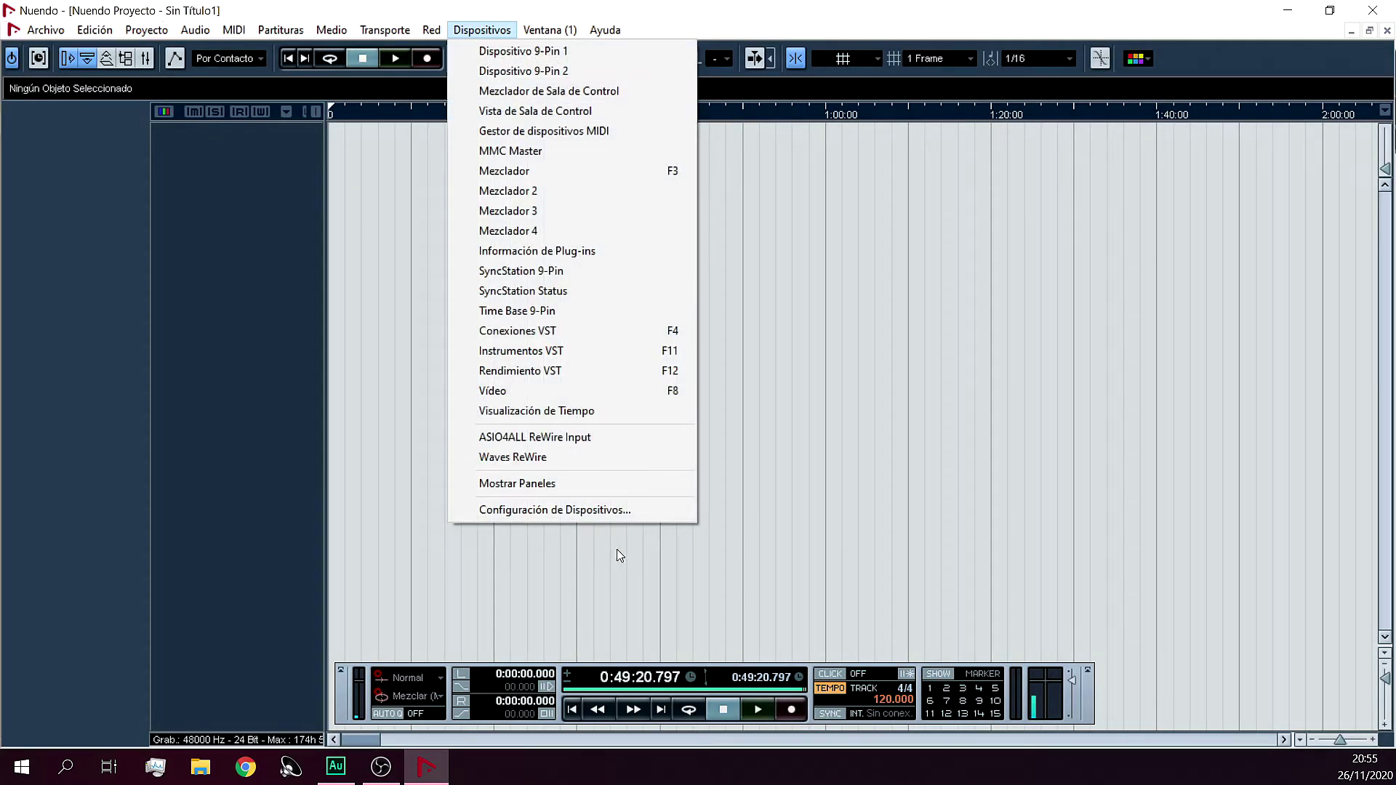
left_click(626, 514)
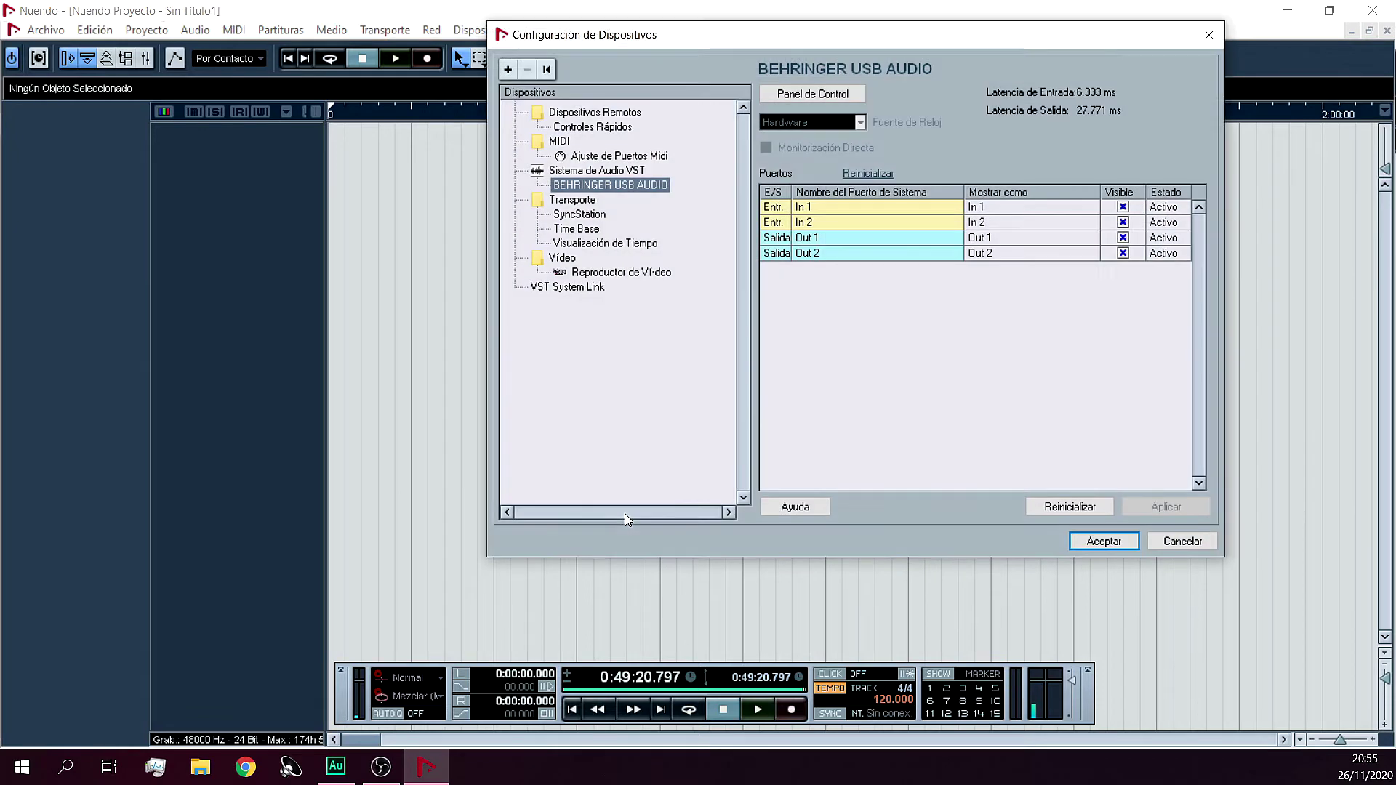
left_click(595, 173)
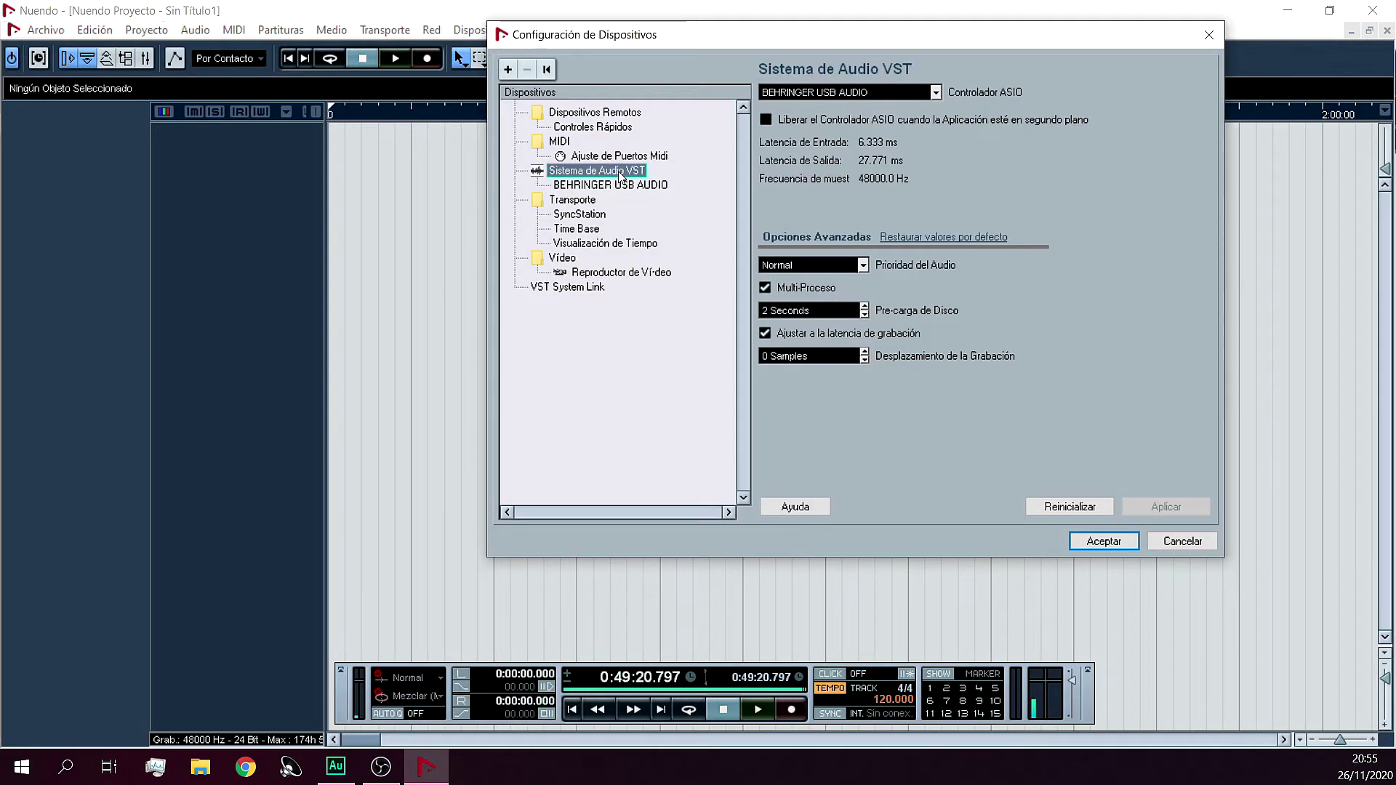
left_click(869, 93)
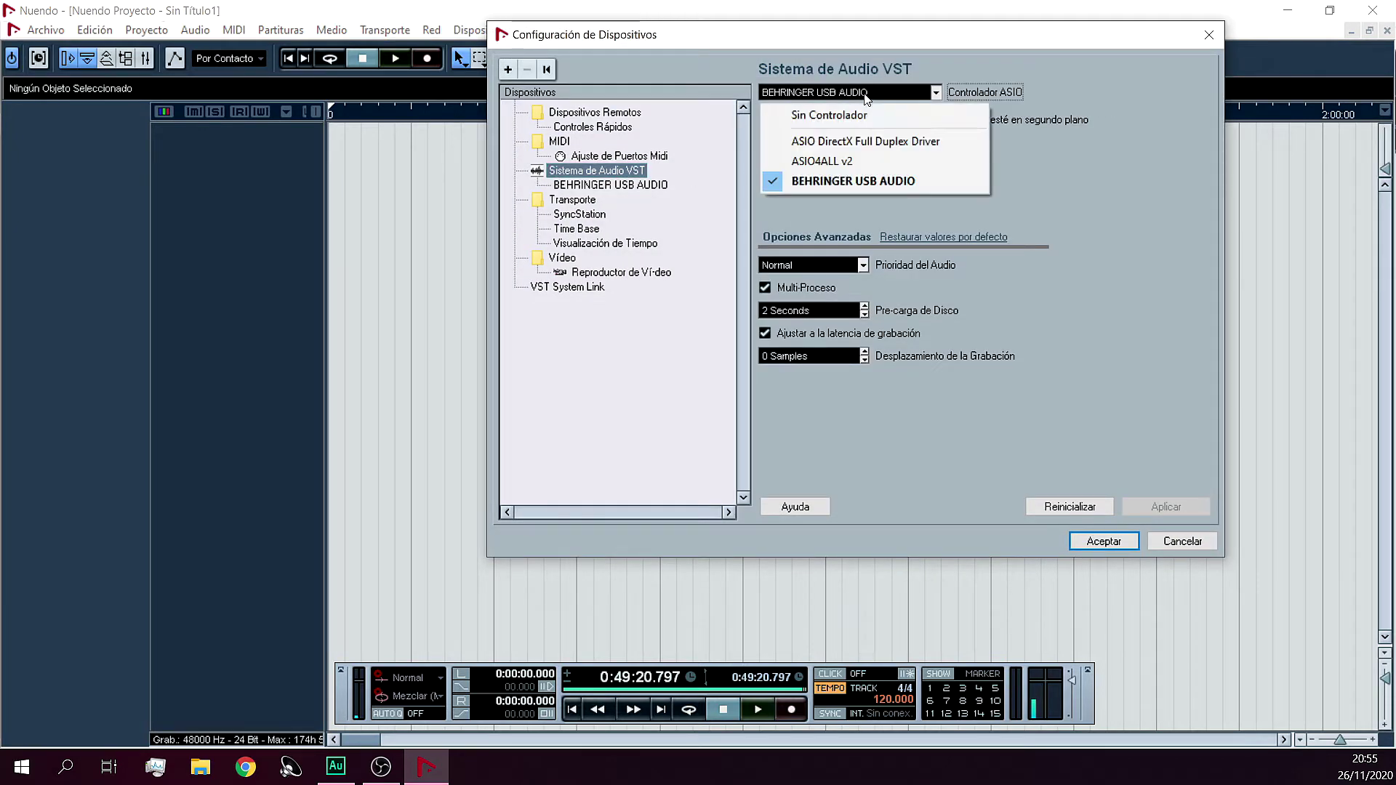
left_click(903, 183)
left_click(774, 443)
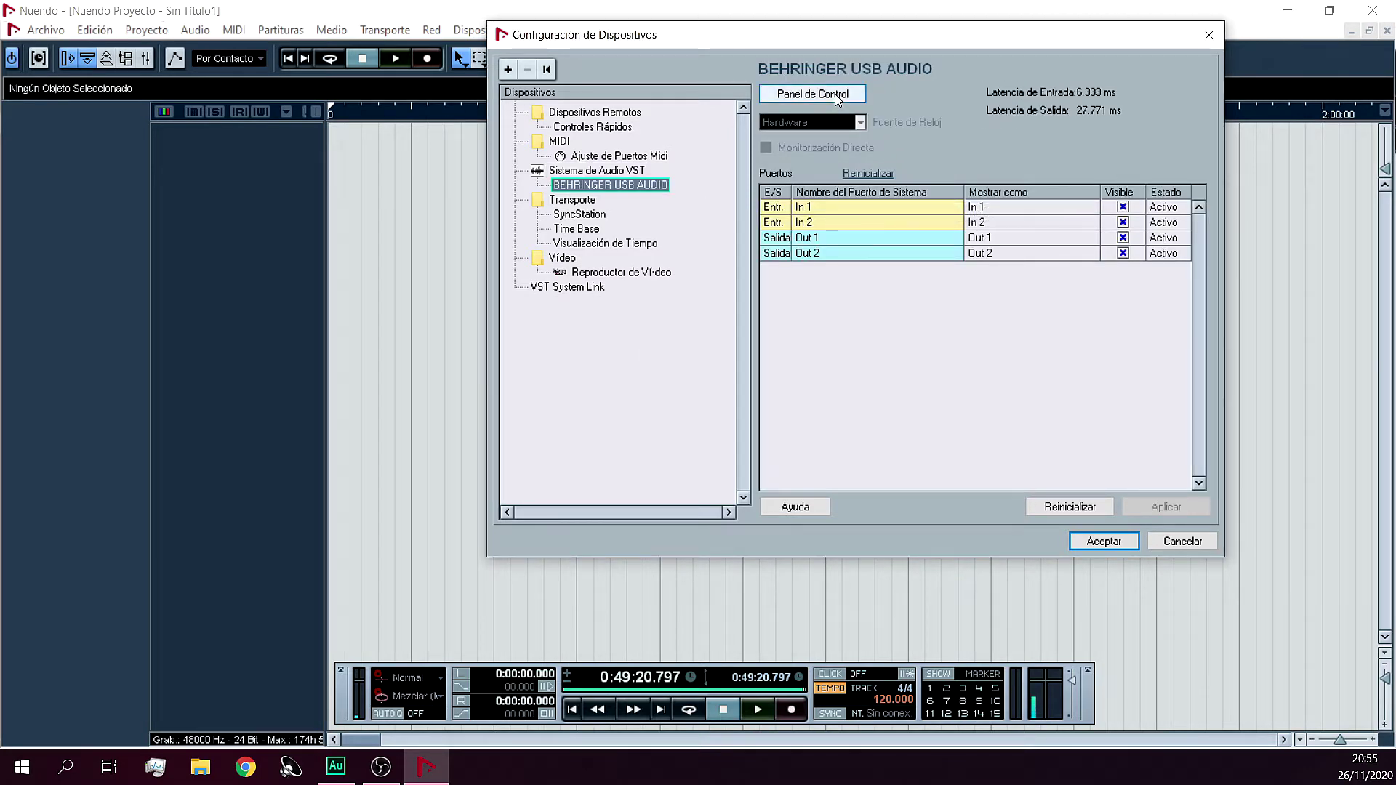
- Open the BEHRINGER USB AUDIO control panel and examine its ASIO latency and system performance options
left_click(836, 95)
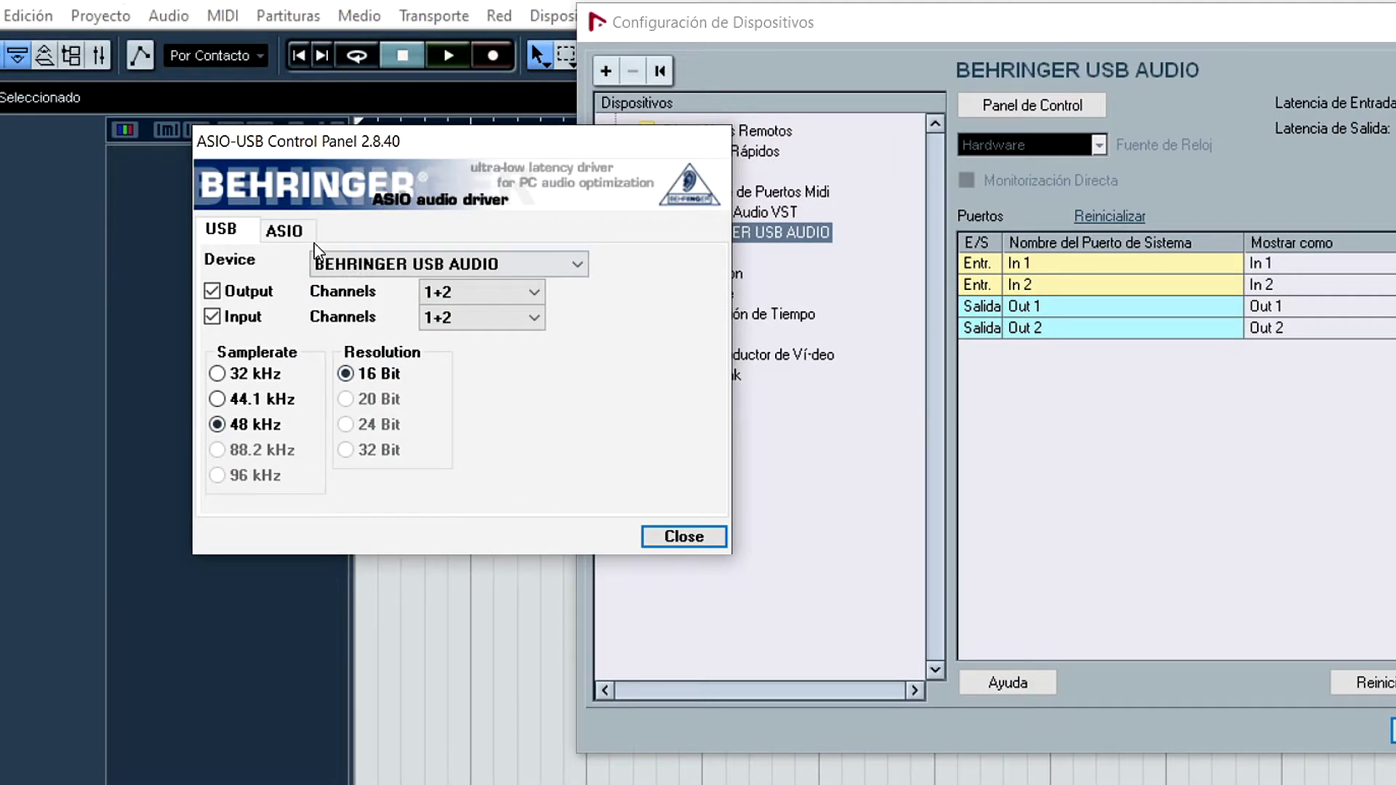
left_click(283, 230)
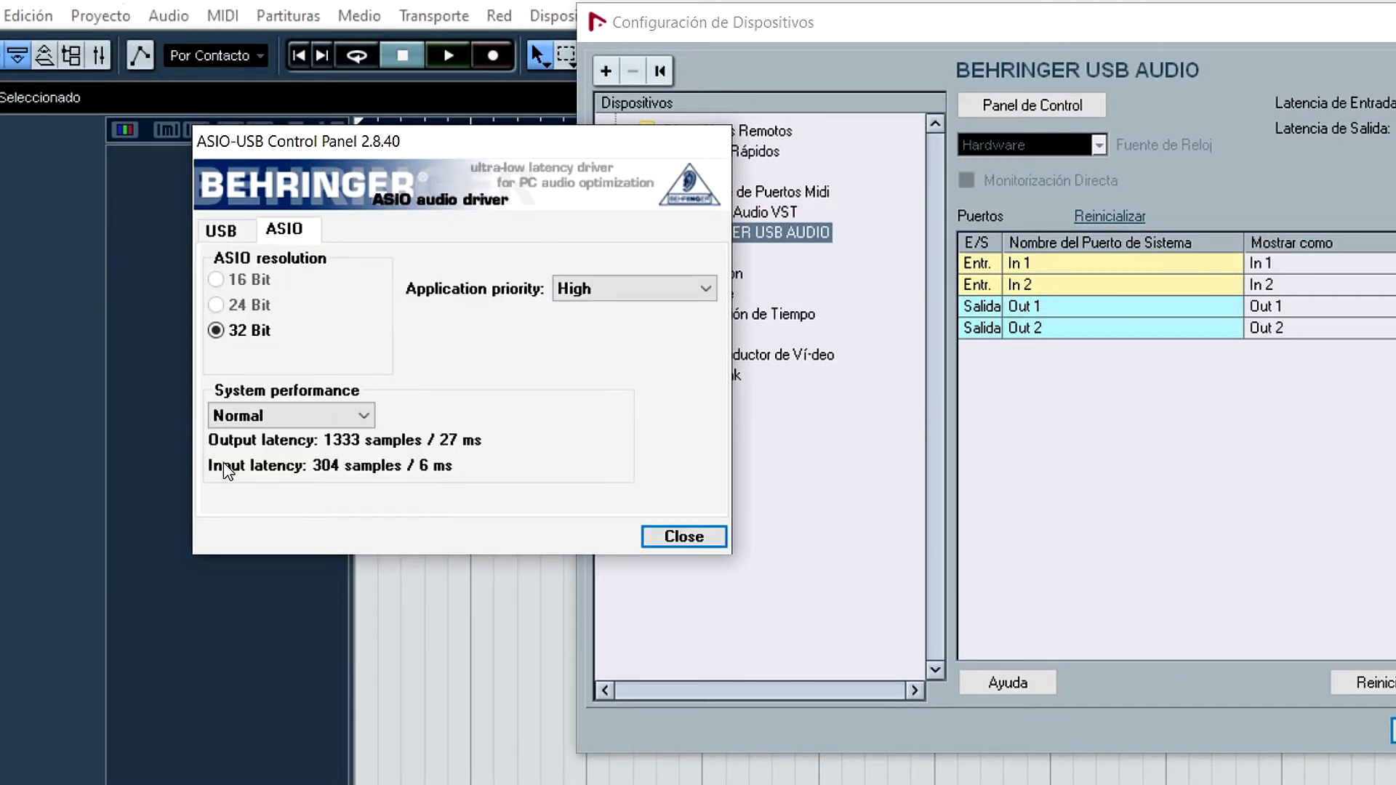
left_click(333, 416)
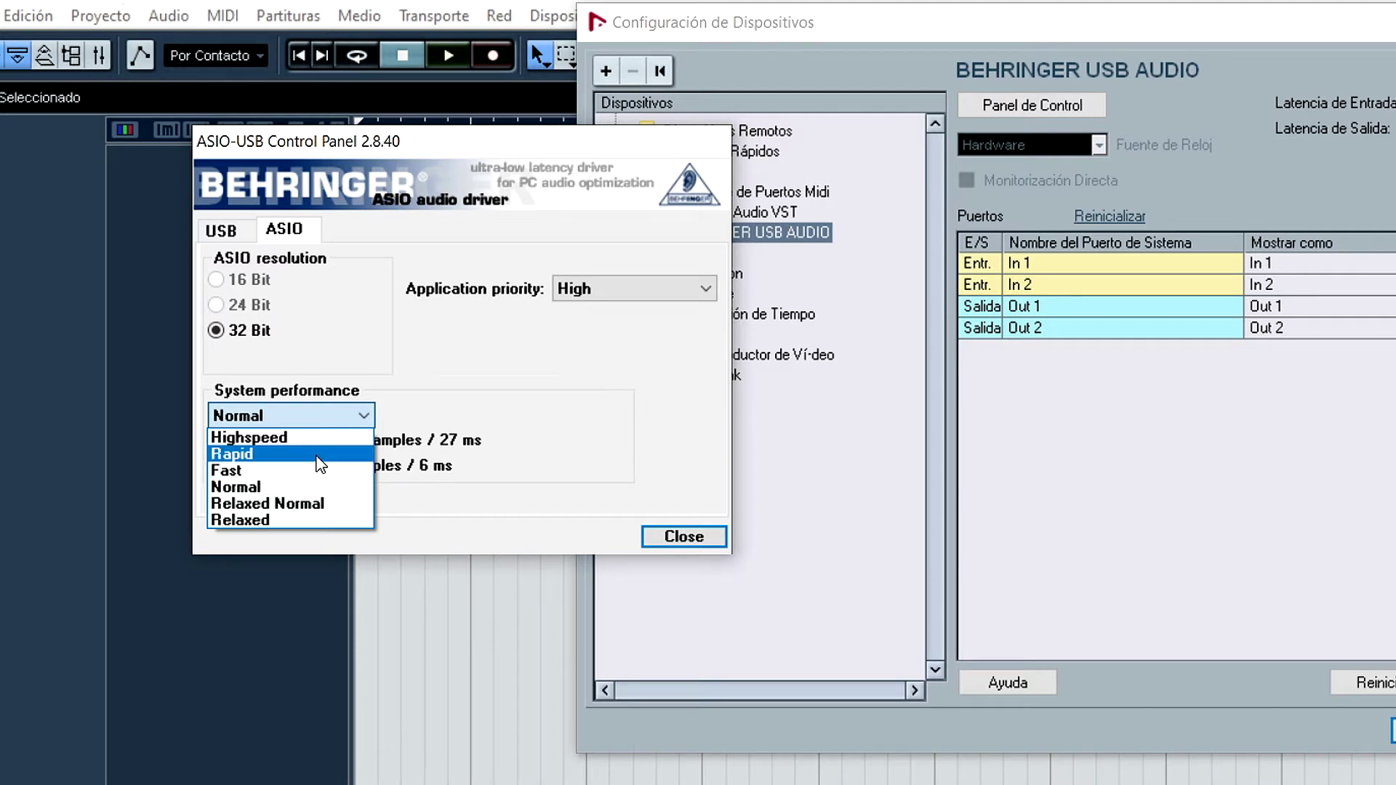
left_click(513, 444)
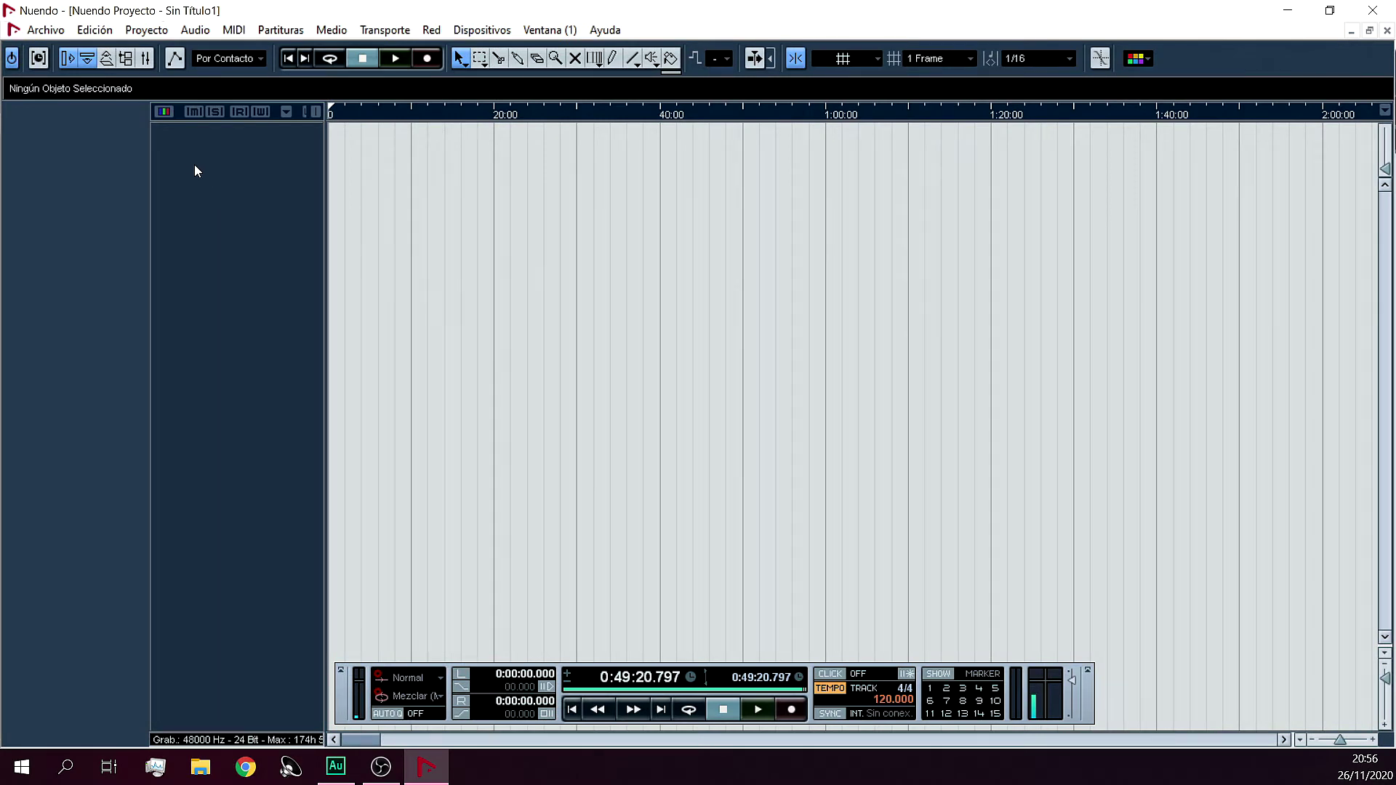
- Add one mono audio track and route its input to the Izquierda channel of Stereo In
right_click(190, 149)
left_click(276, 160)
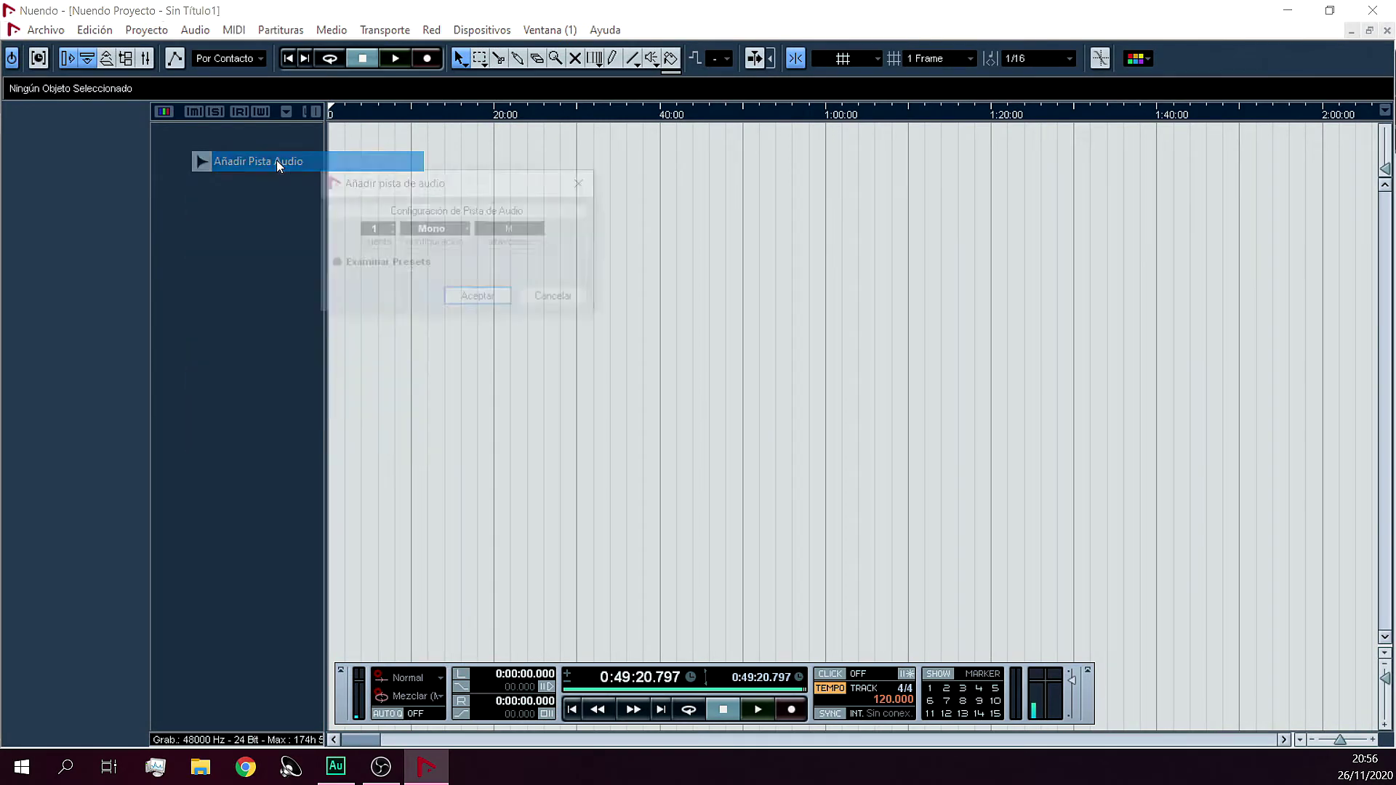
left_click(451, 298)
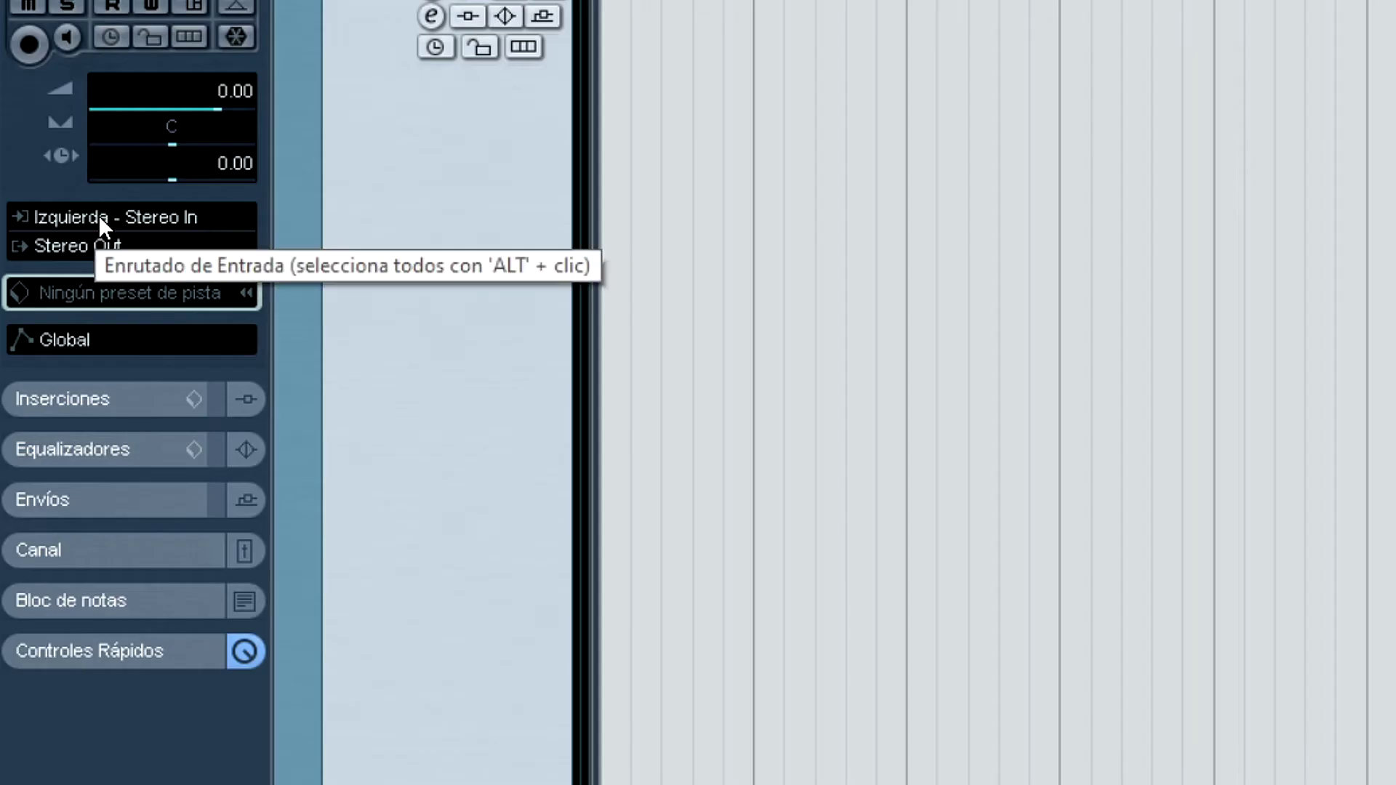
left_click(57, 276)
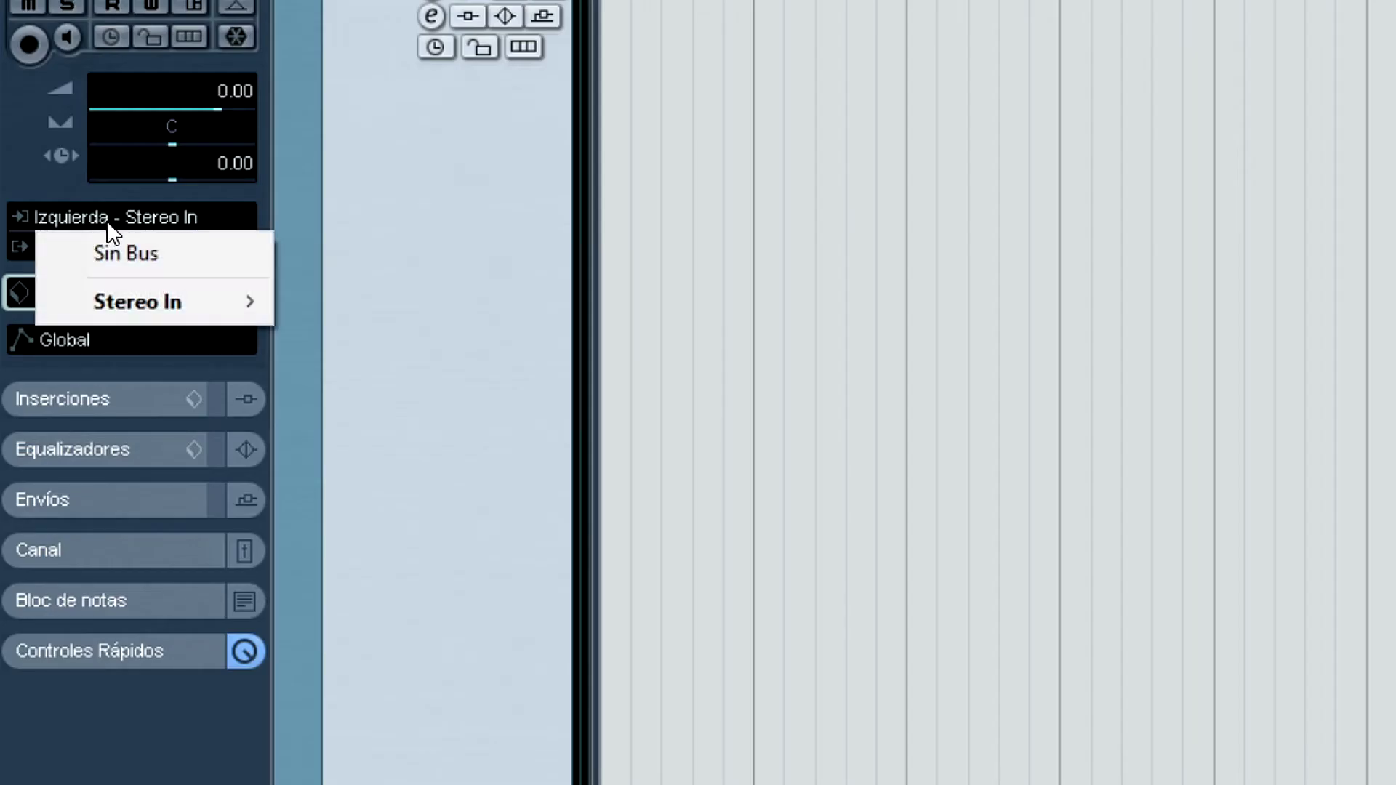
mouse_move(207, 308)
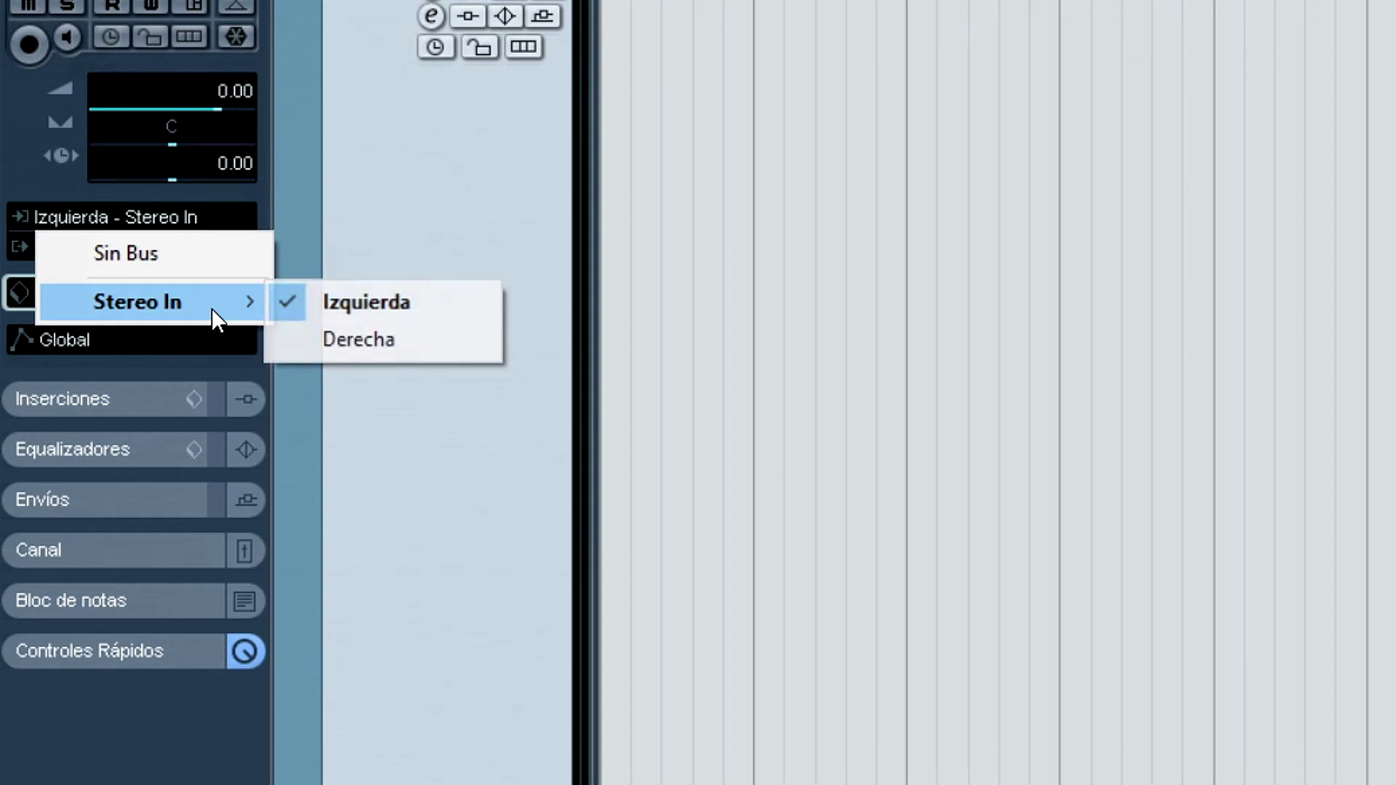
left_click(430, 311)
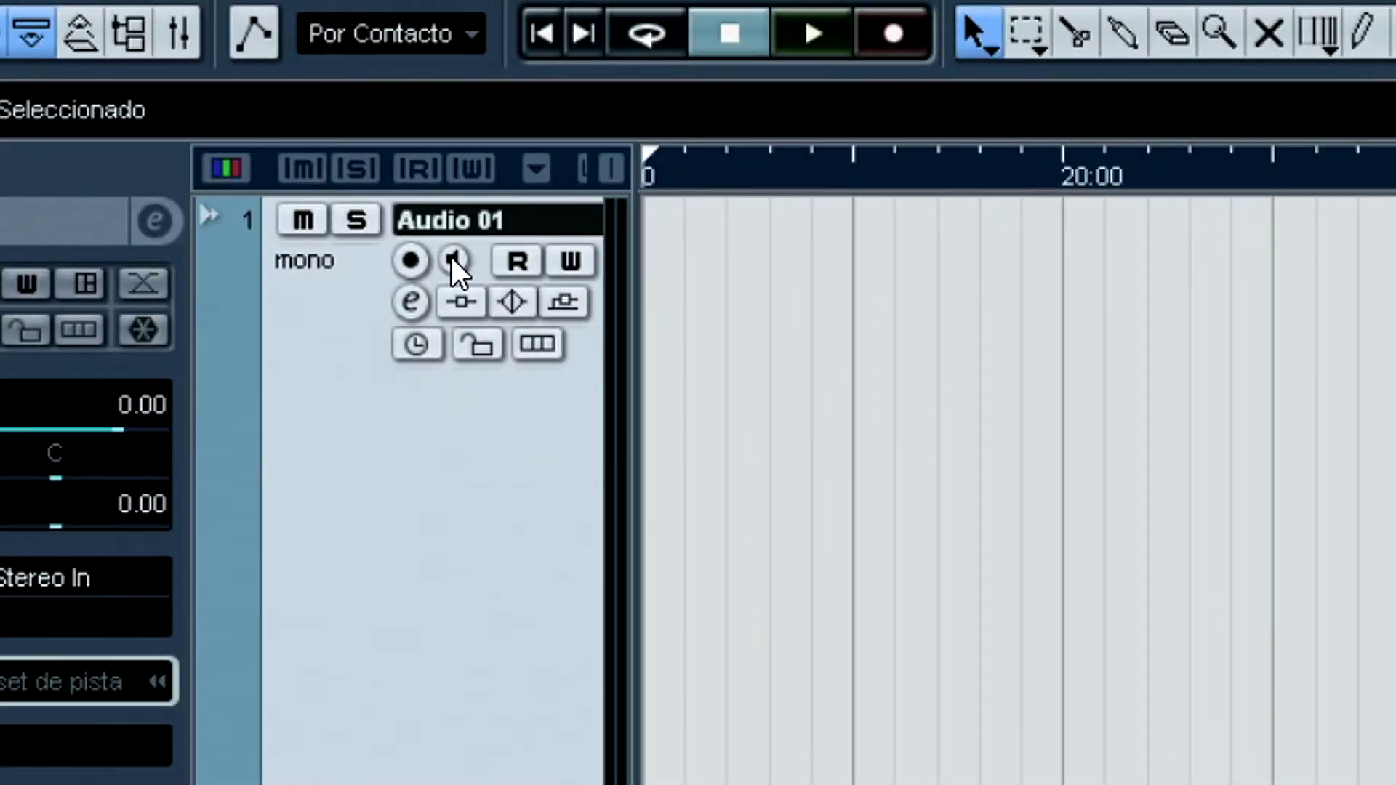
- Switch input monitoring on for the Audio 01 track to check the incoming signal, and switch it off again
left_click(456, 273)
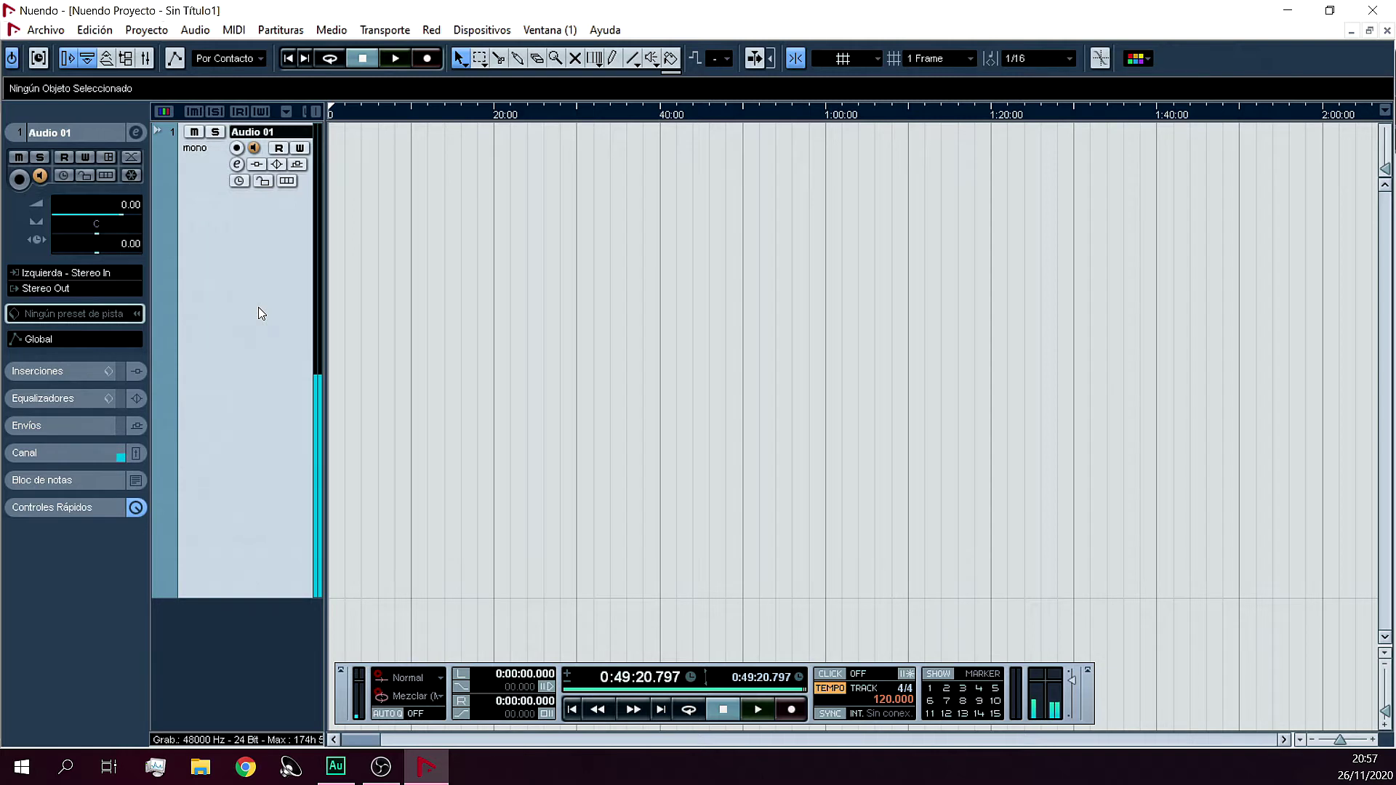
left_click(254, 148)
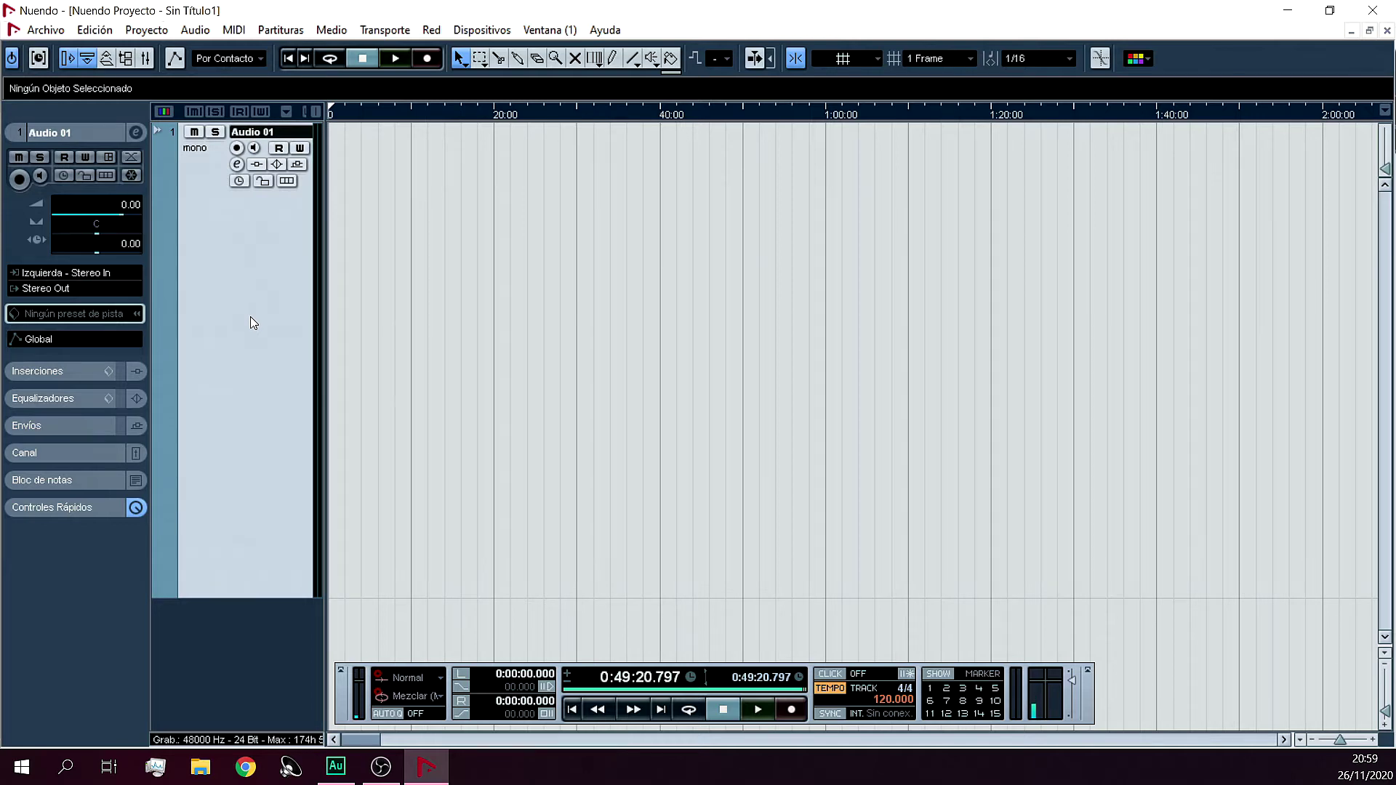
- Open the mixer, try lowering the Stereo In fader to -12.79 dB, and reset its level to 0
key("F3")
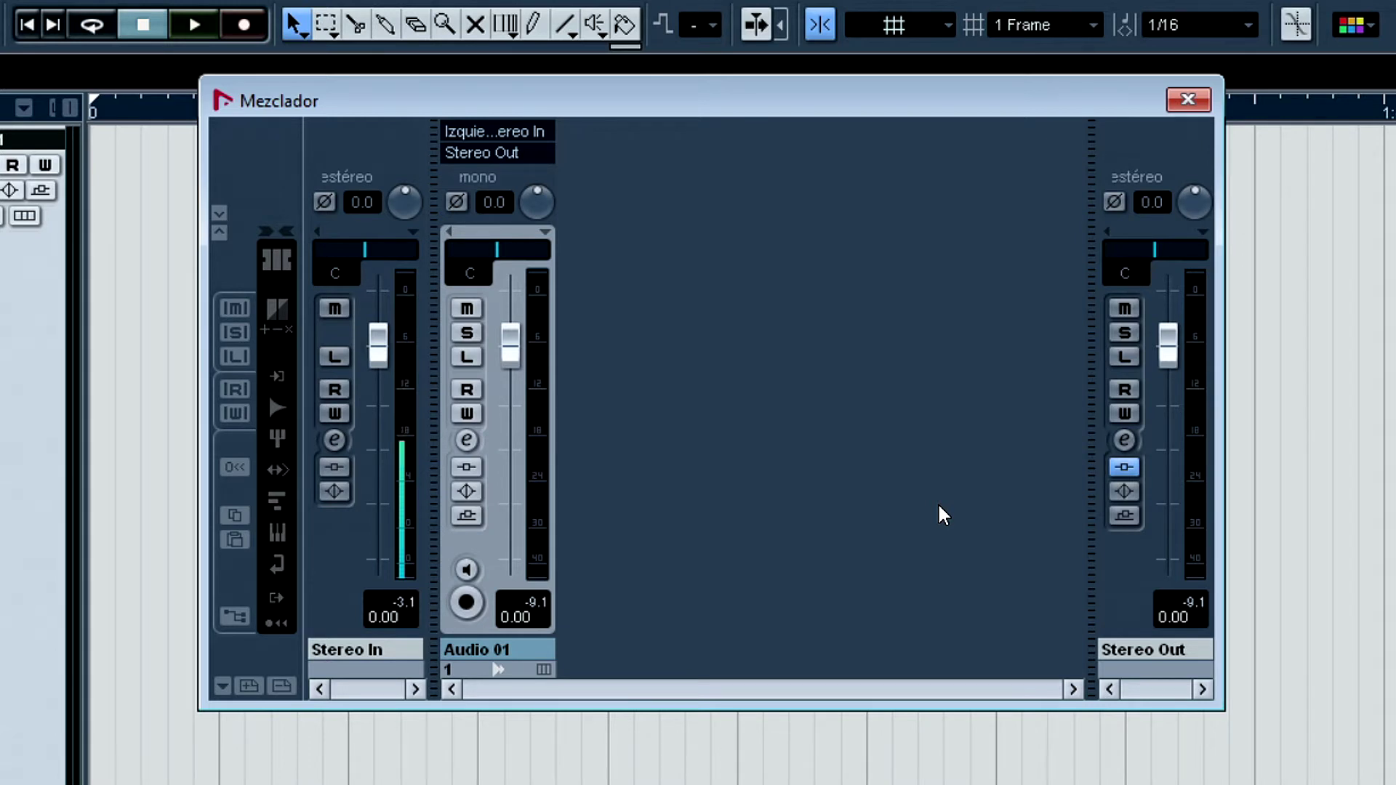
left_click_drag(385, 354, 386, 462)
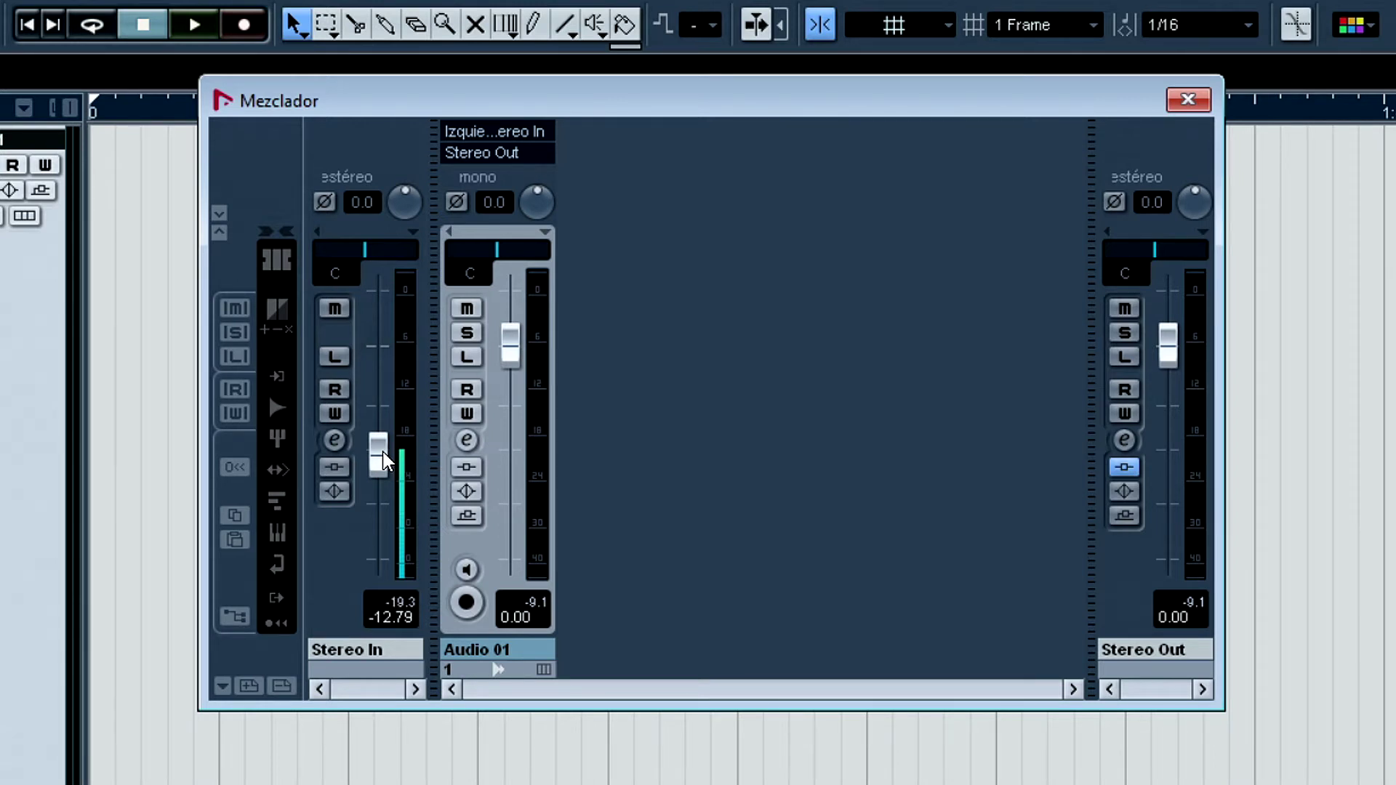
left_click_drag(384, 460, 384, 368)
left_click_drag(408, 617, 344, 616)
type("0")
key("Return")
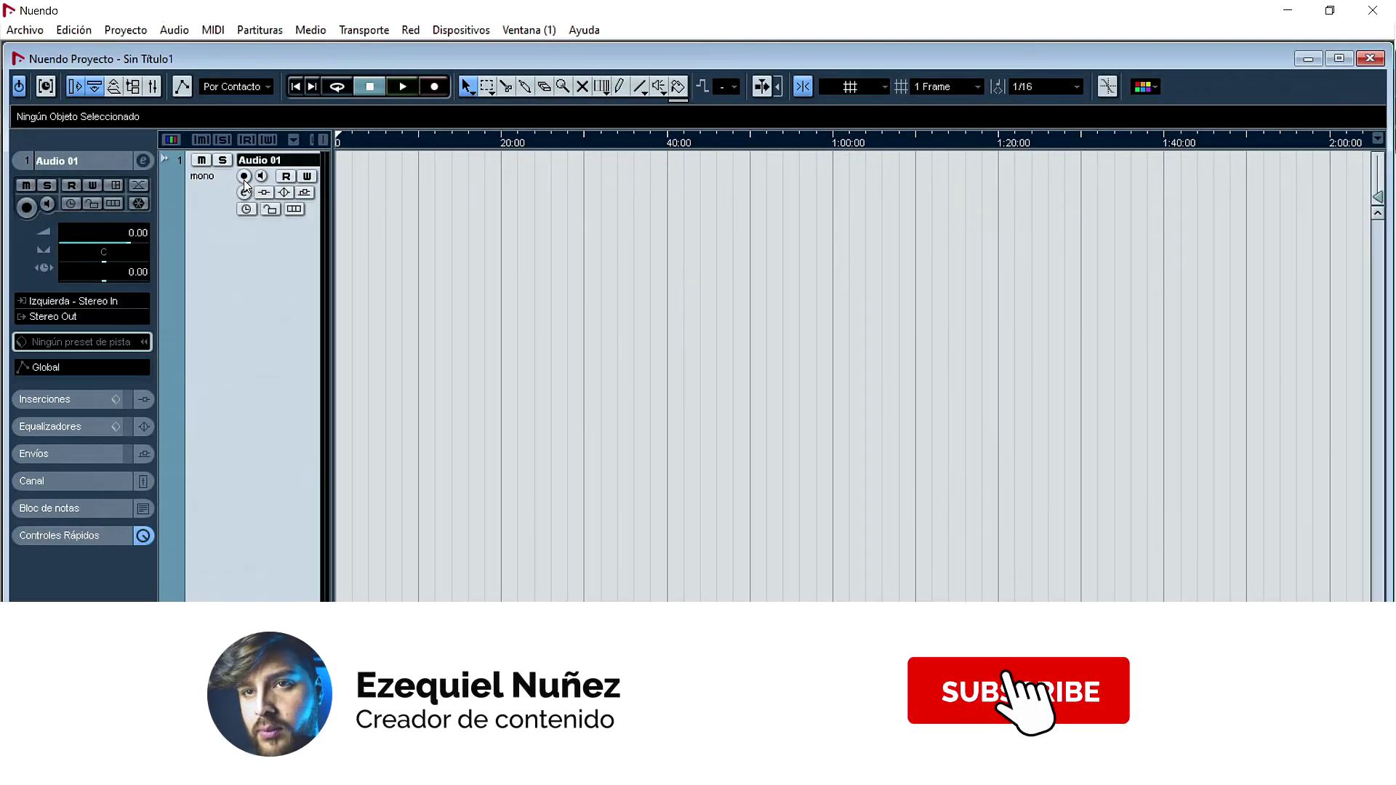
- Arm the Audio 01 track and record a voice take of about 35 seconds from the project start
left_click(244, 181)
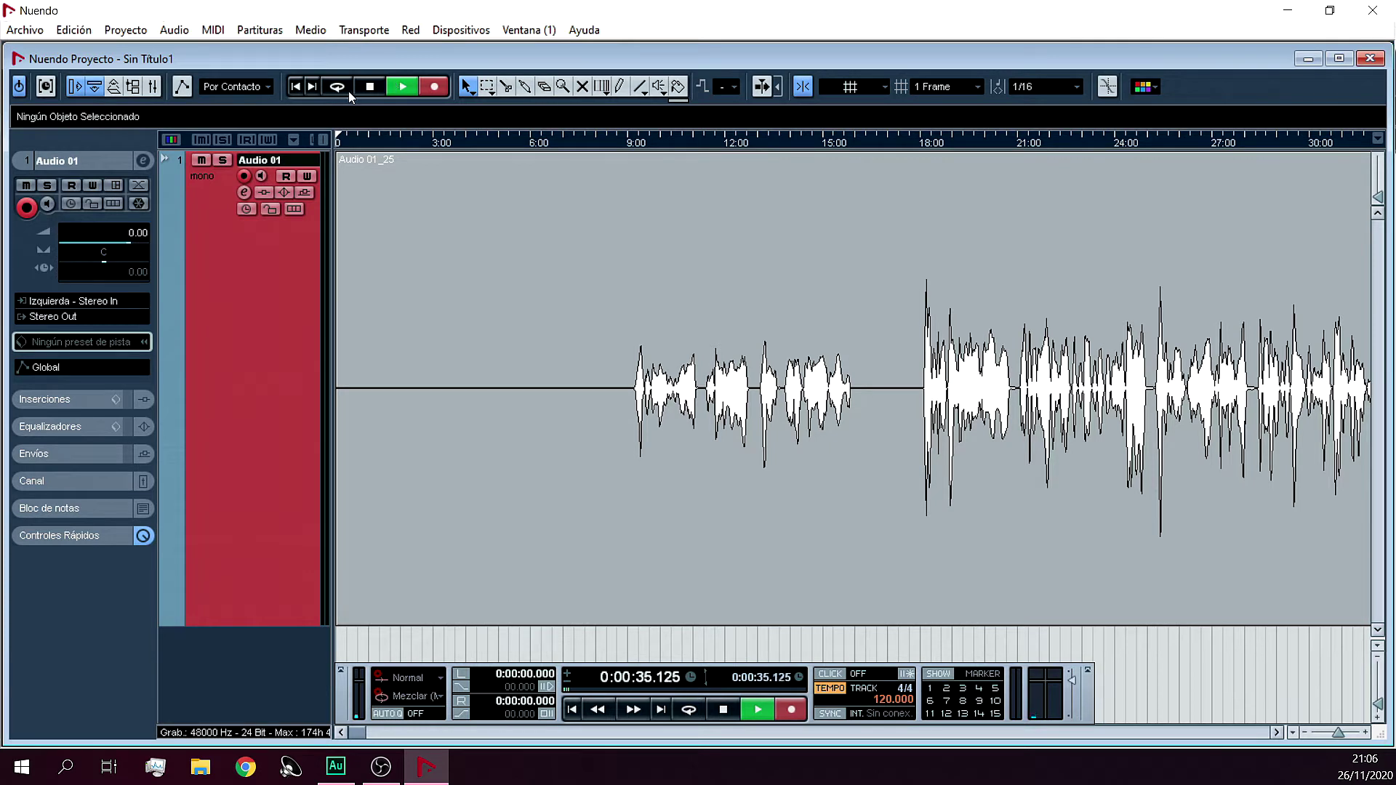
left_click(369, 87)
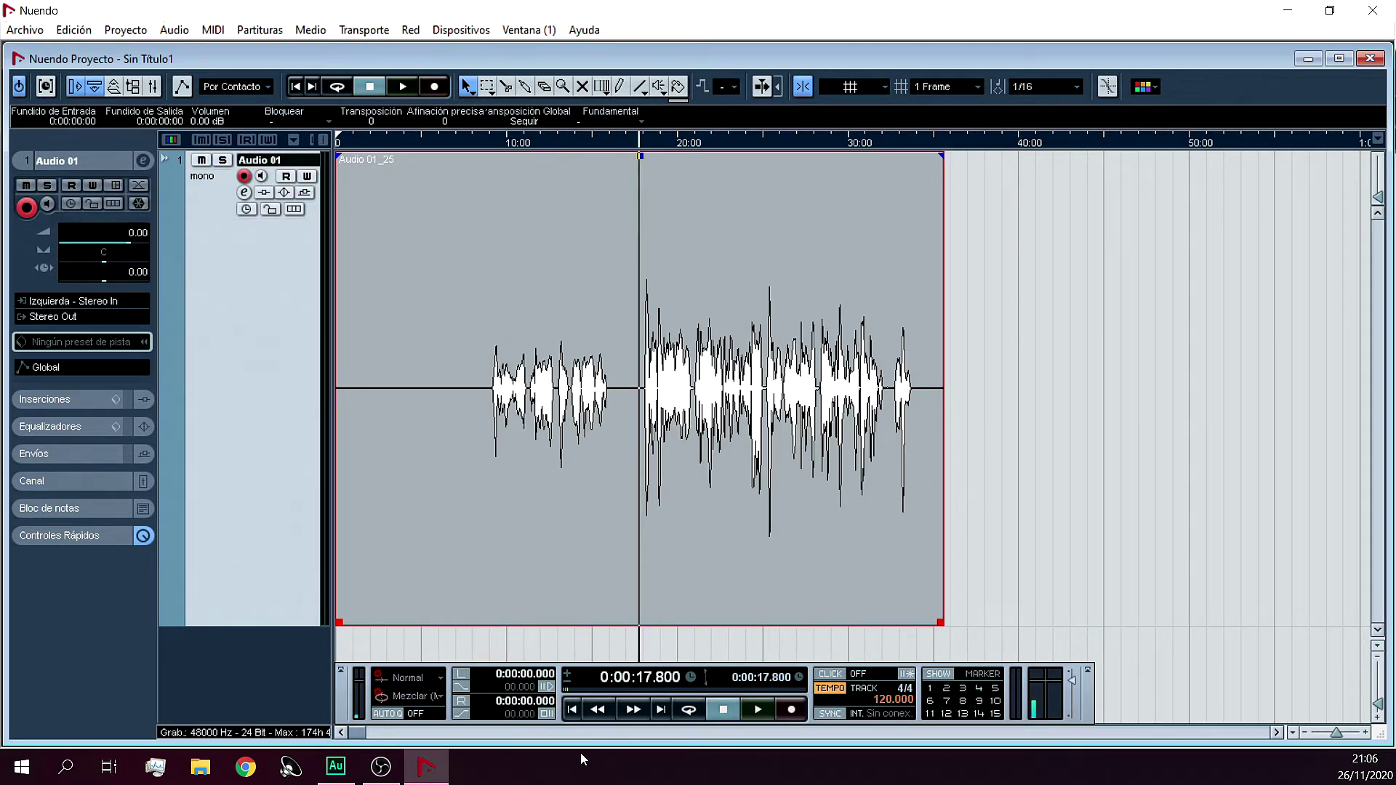
- Split the recorded event just before and after its first spoken passage and delete that middle piece
left_click(507, 87)
left_click(480, 397)
left_click(626, 396)
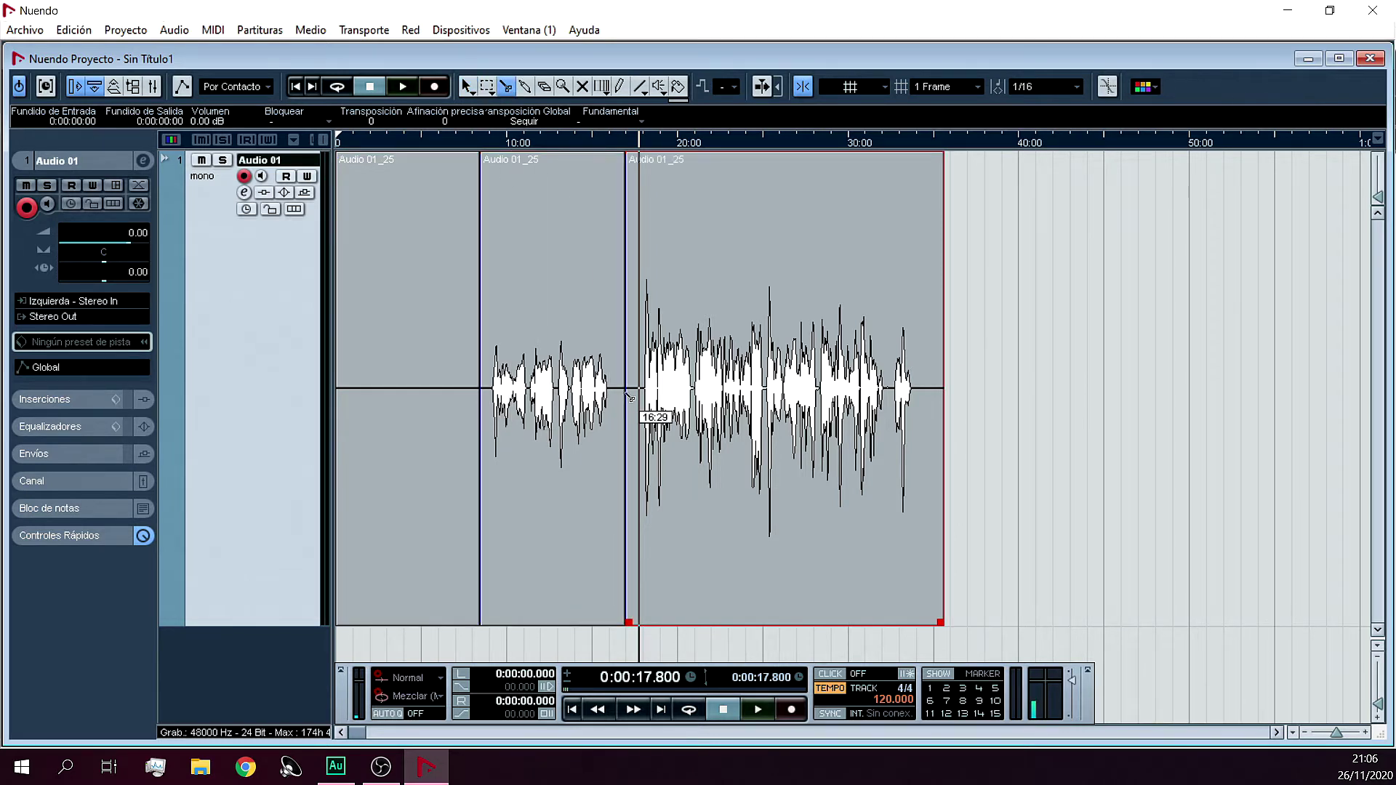
left_click(467, 86)
left_click(560, 255)
key("Delete")
- Move the remaining speech event earlier to close the gap and crossfade it with the silent opening event
left_click_drag(694, 316, 550, 312)
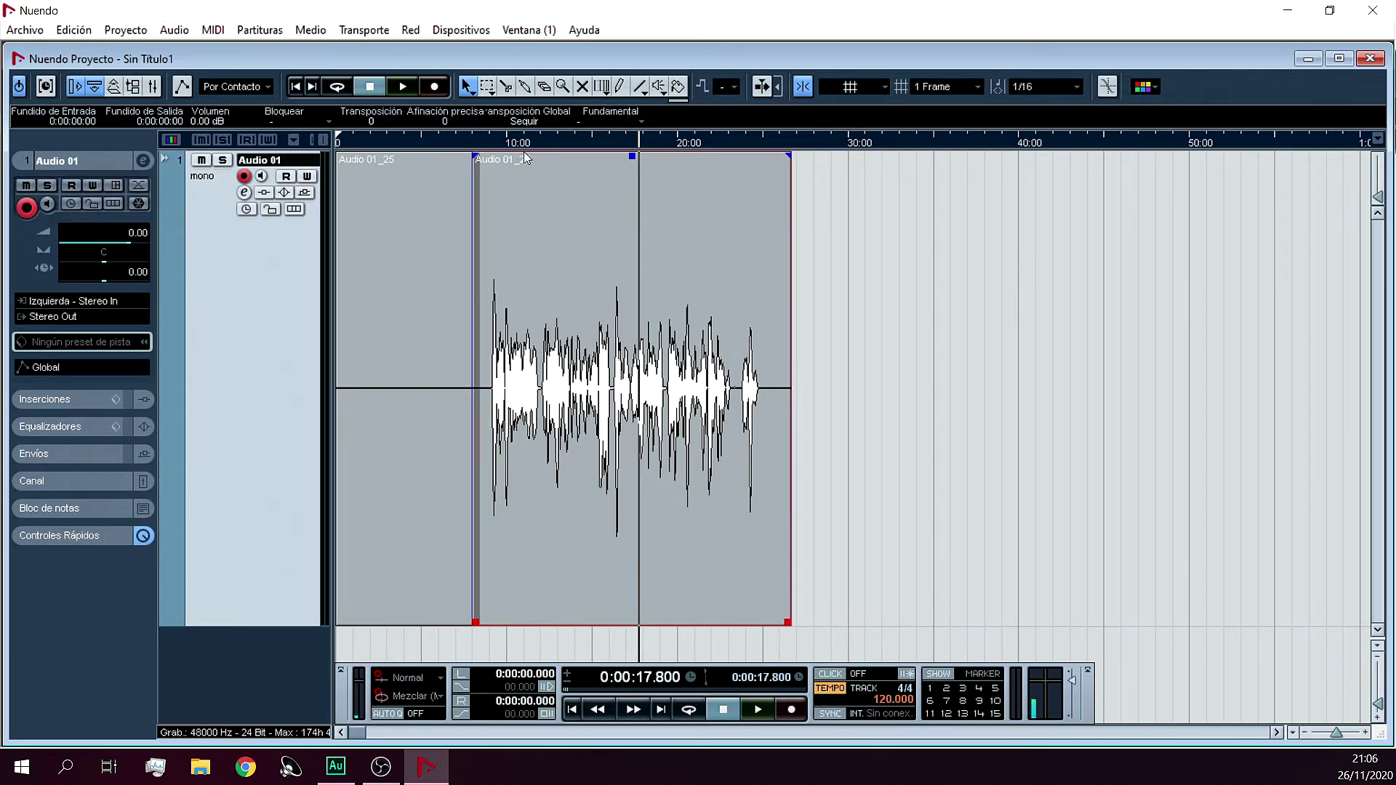
key("x")
left_click_drag(372, 138, 375, 143)
- Select both audio events and raise their volume together to 3.38 dB
left_click(421, 223)
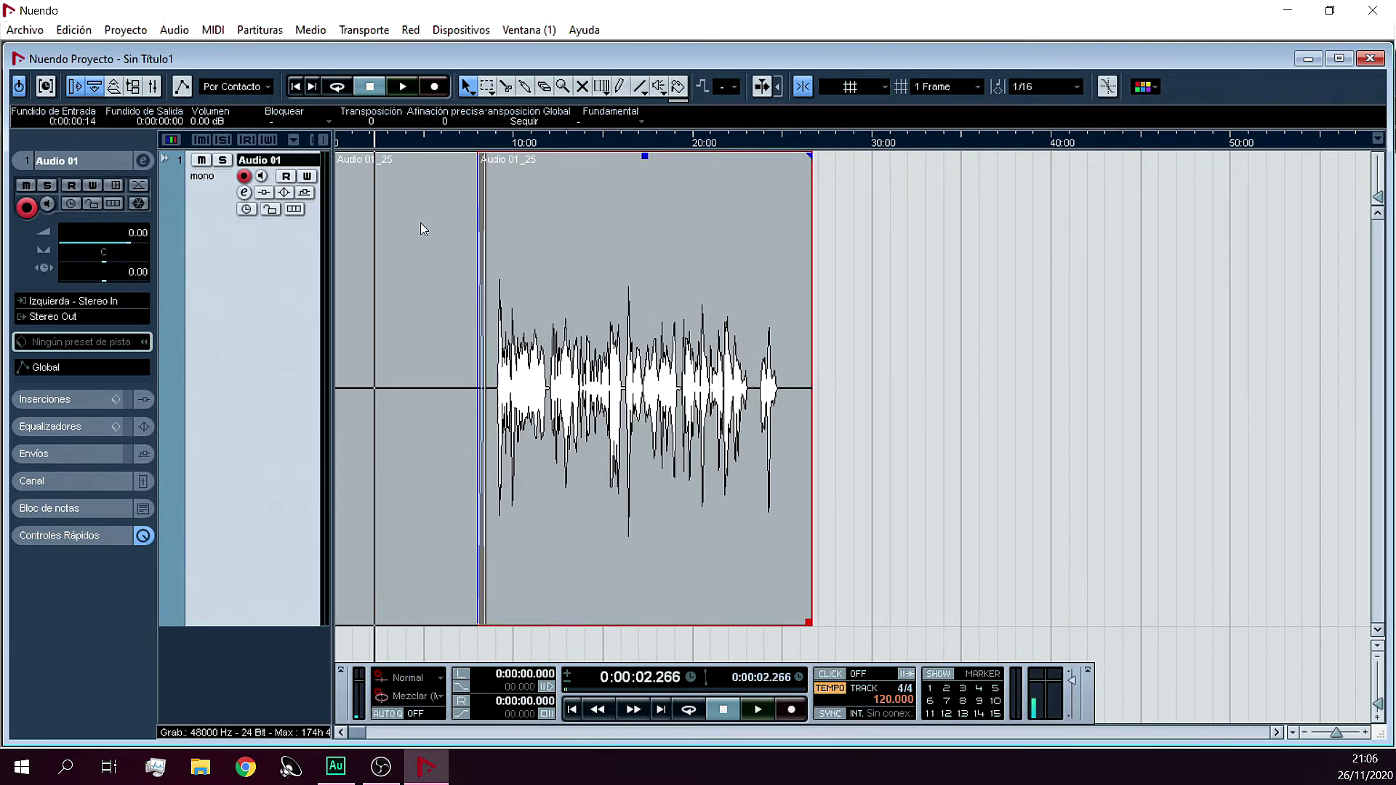
left_click(579, 254, "shift")
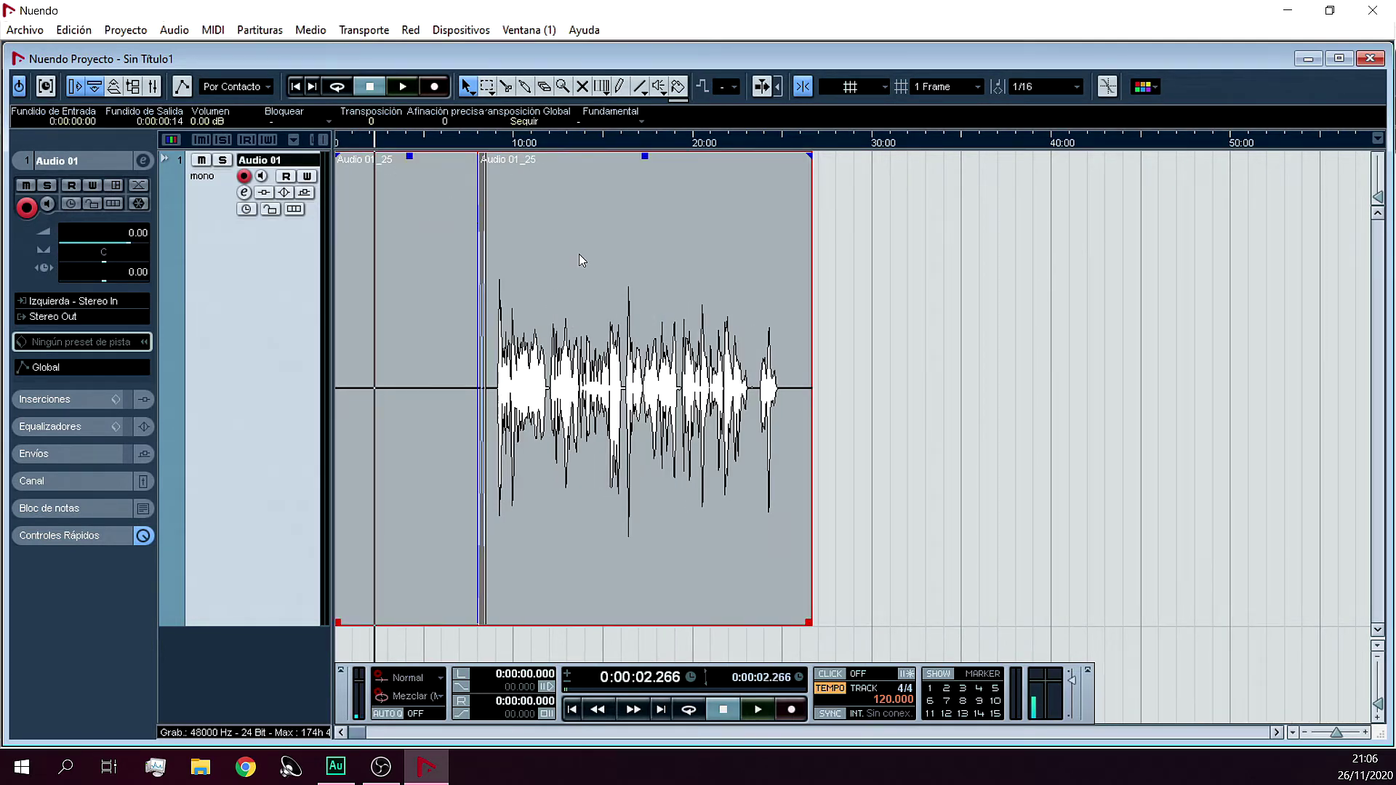
left_click(648, 158)
left_click(416, 228)
left_click(617, 229, "shift")
left_click_drag(646, 156, 645, 71)
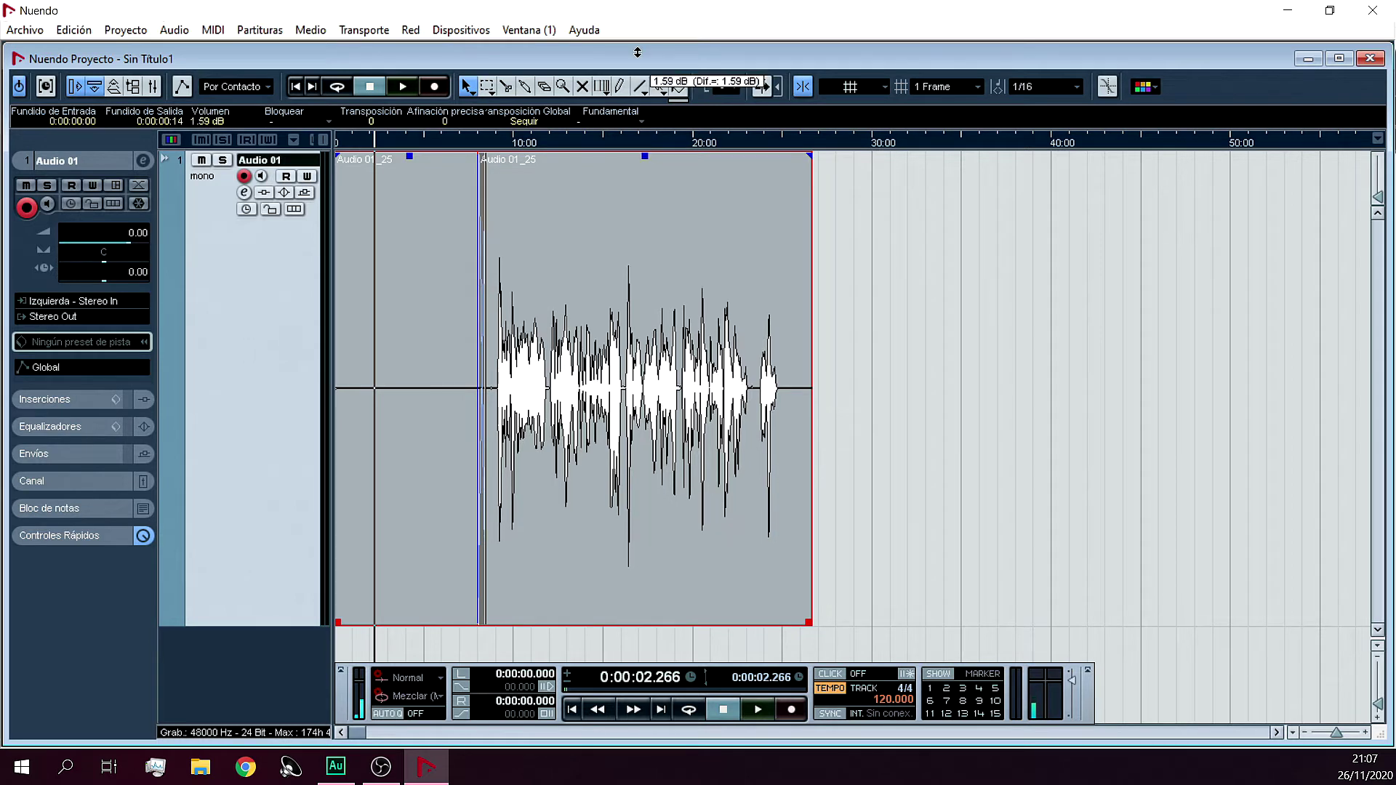
left_click_drag(646, 155, 654, 53)
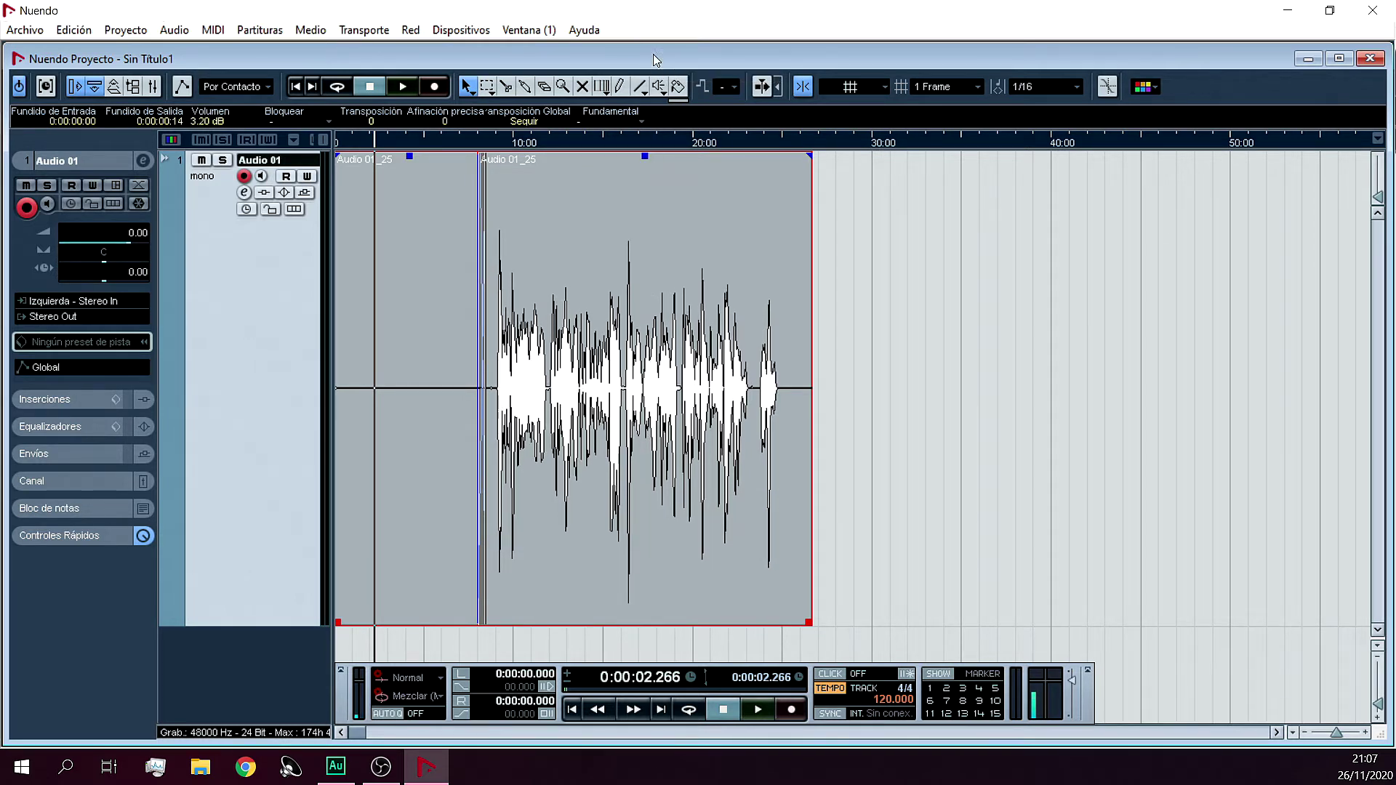
mouse_move(645, 155)
left_mouse_down()
mouse_move(647, 128)
mouse_move(650, 146)
left_mouse_up()
- Play the edited take from 0:00:04.300 to check how the voice sounds
left_click_drag(373, 145, 411, 152)
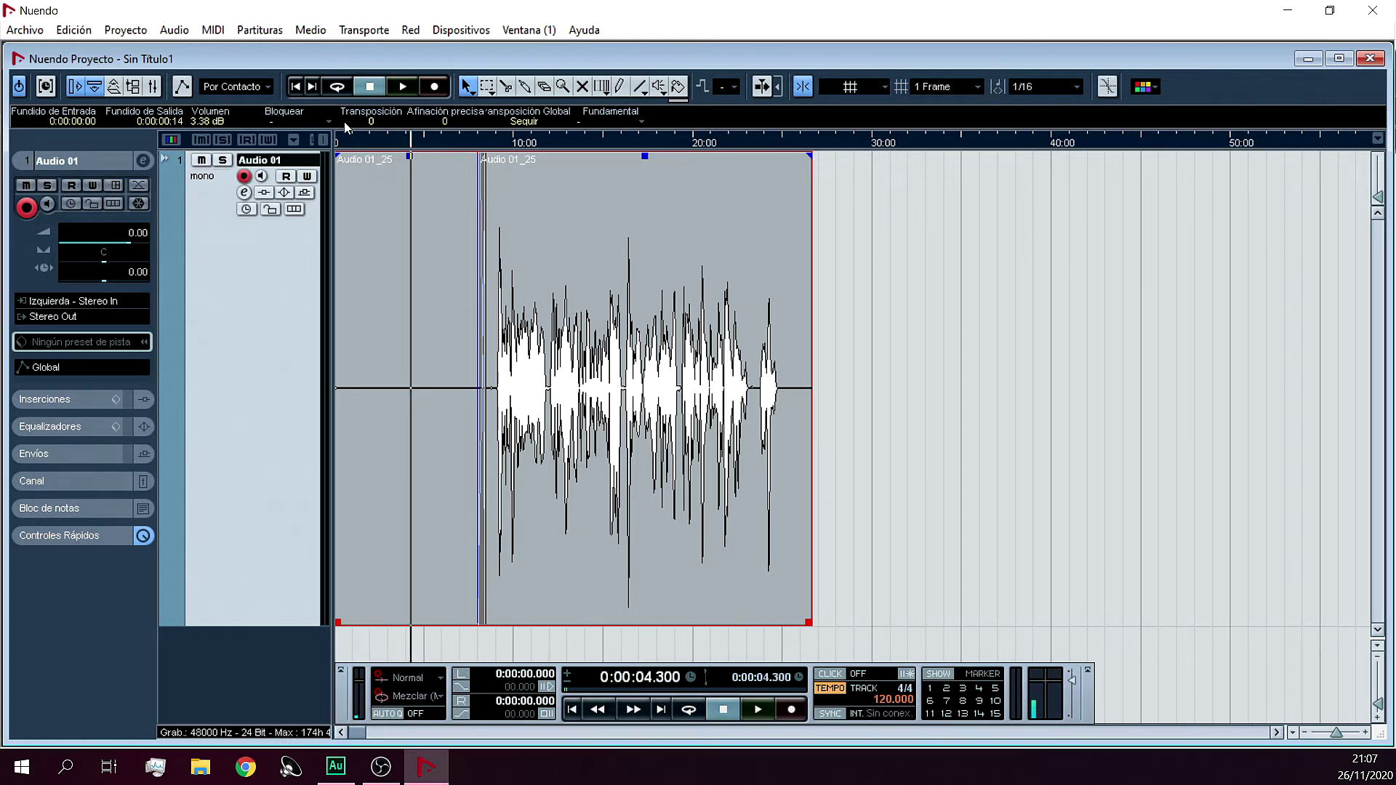
left_click(402, 87)
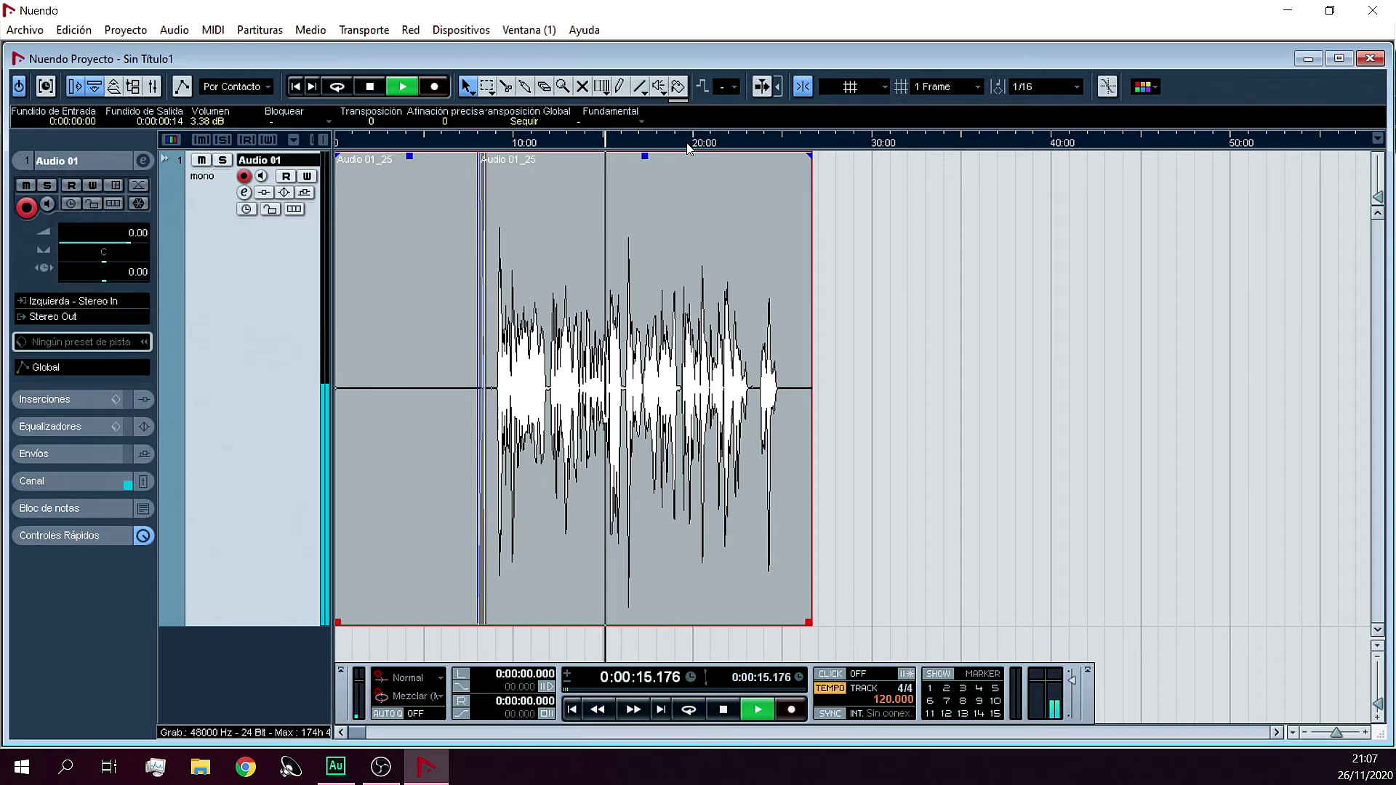
key("space")
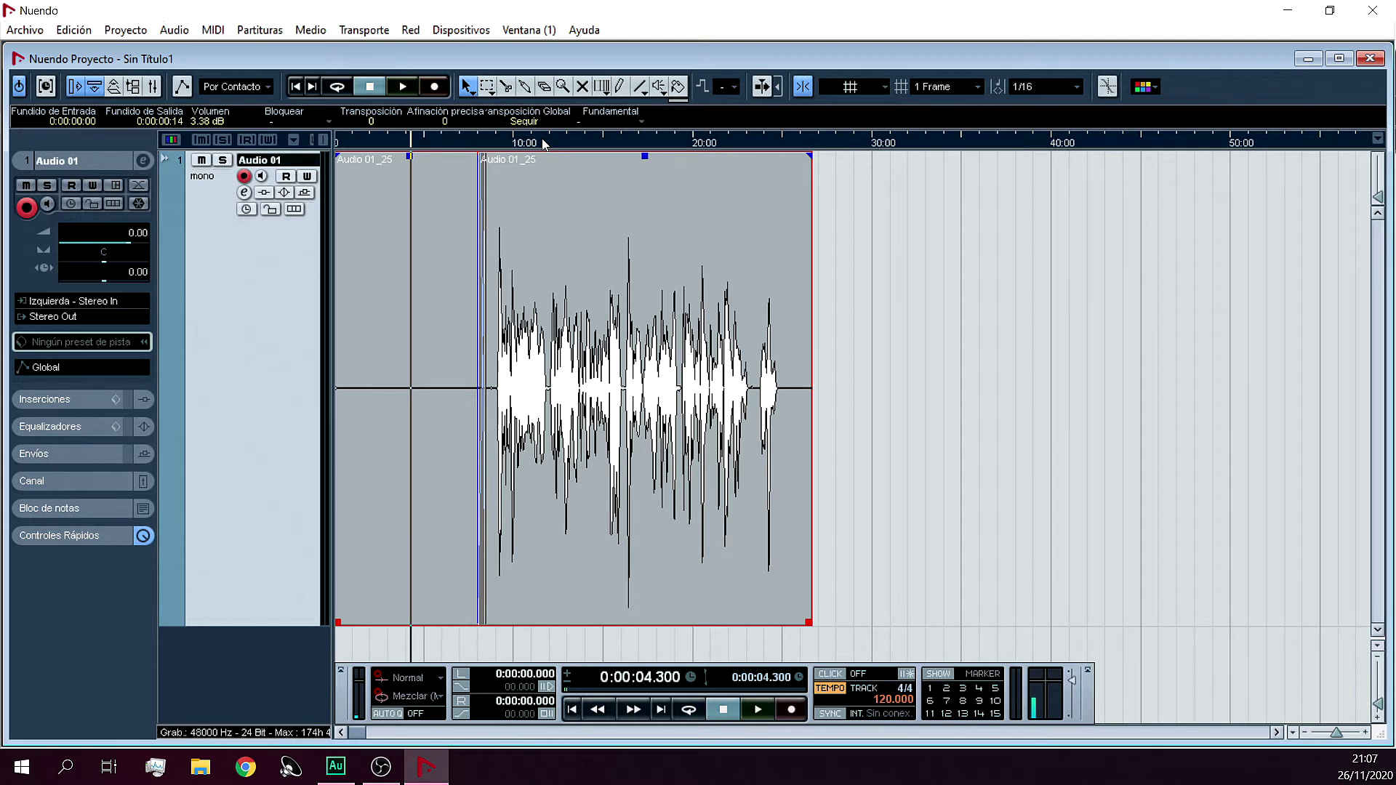
key("KP_Decimal")
key("space")
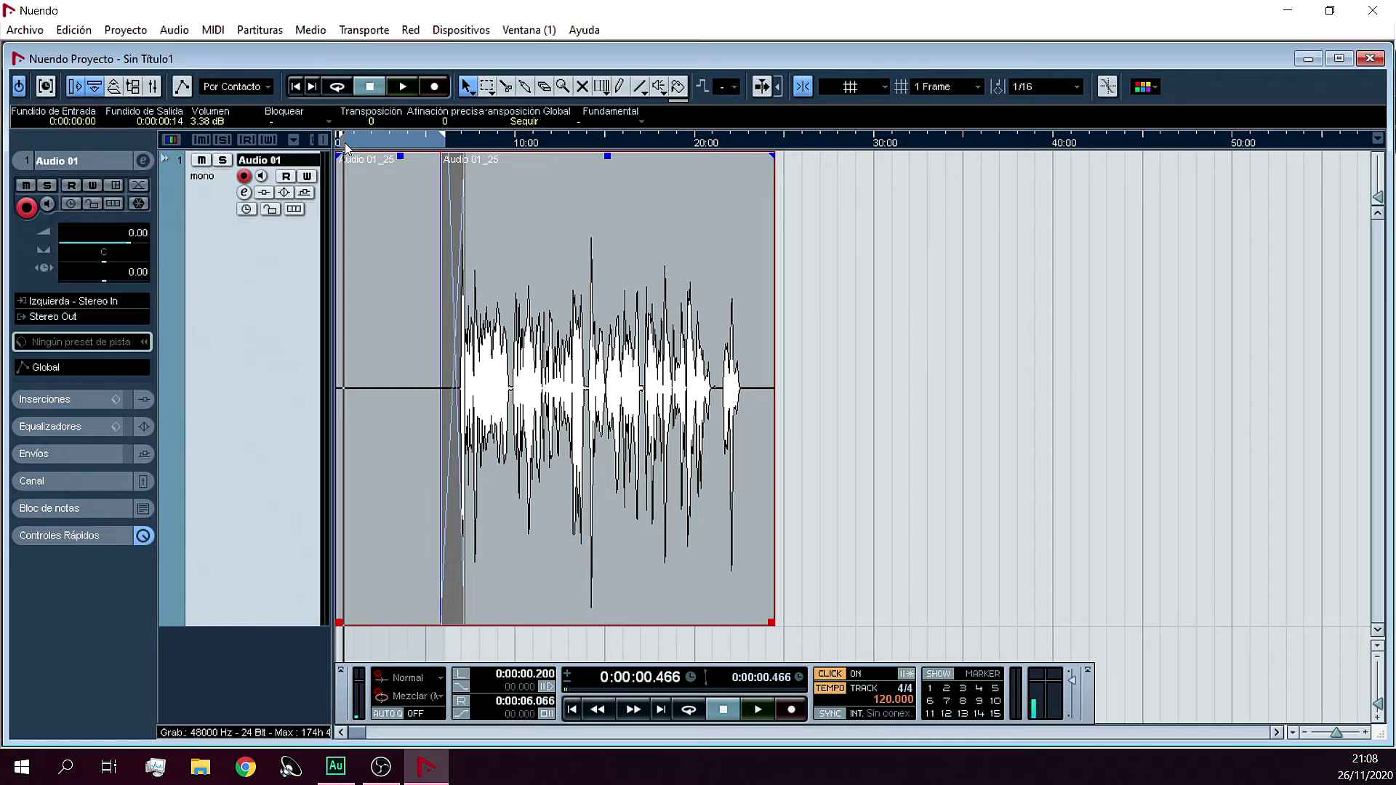
- Set the right locator to 0:00:05.633 and play the silent opening section in cycle mode
left_click(436, 135)
left_click(337, 87)
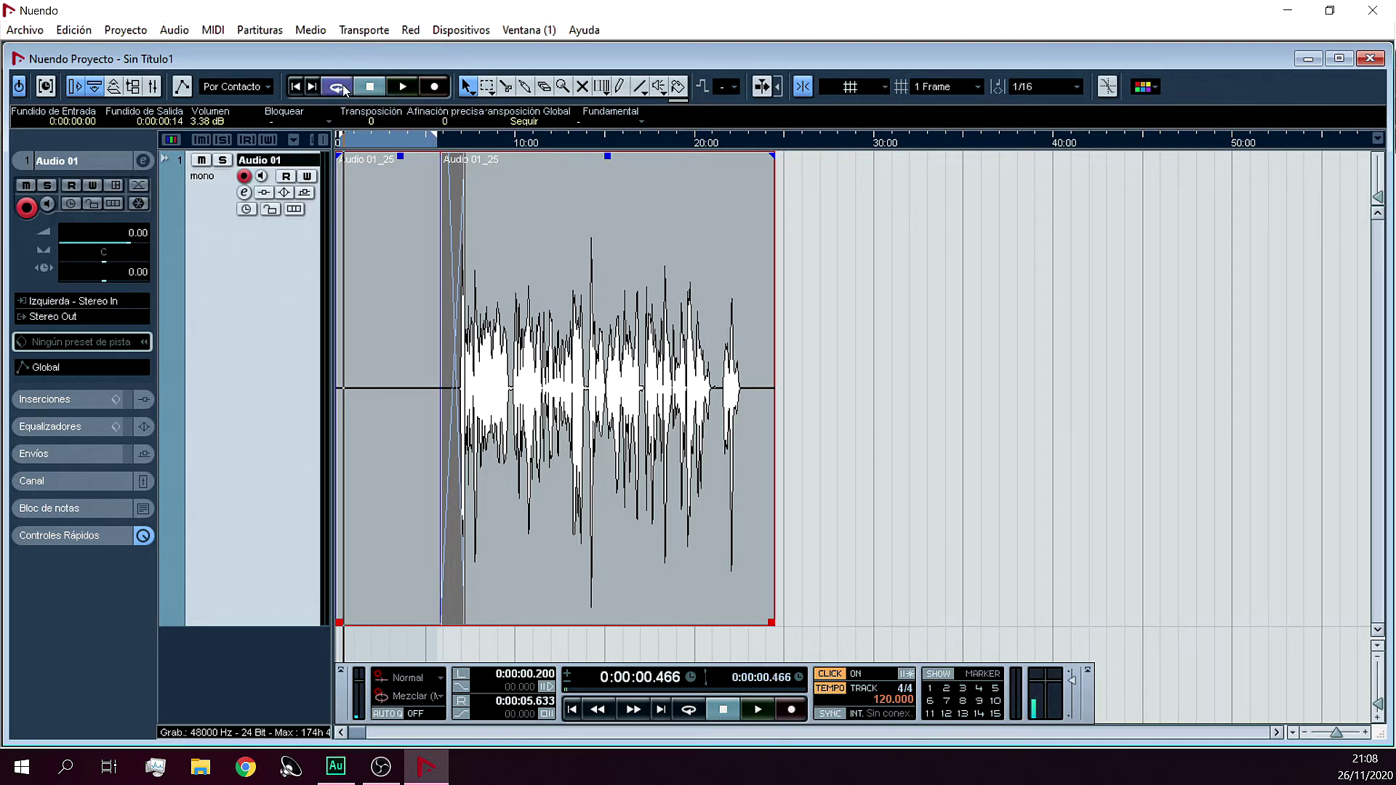
left_click(401, 87)
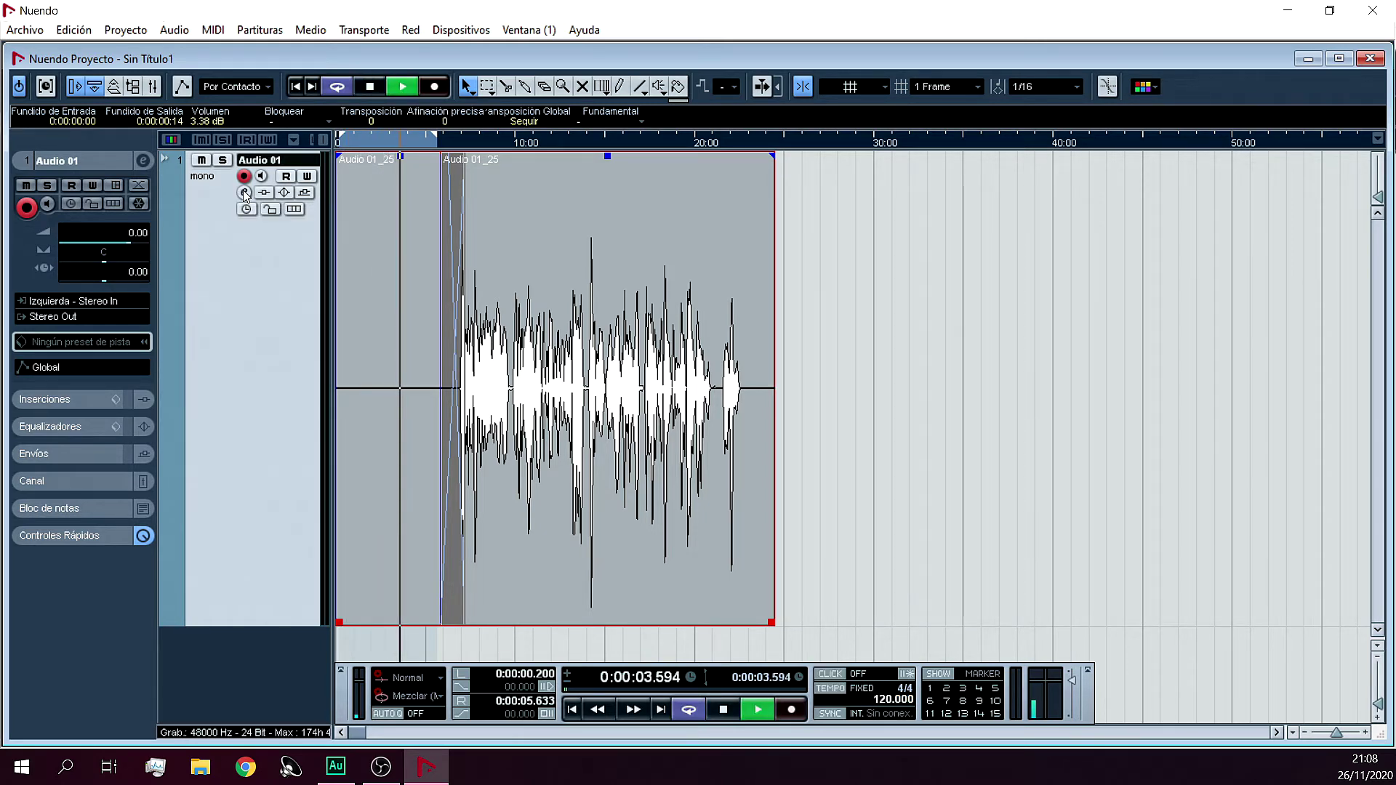
- Load the Z-Noise Mono plug-in into the first insert slot of the Audio 01 track
left_click(245, 193)
left_click(195, 178)
mouse_move(192, 174)
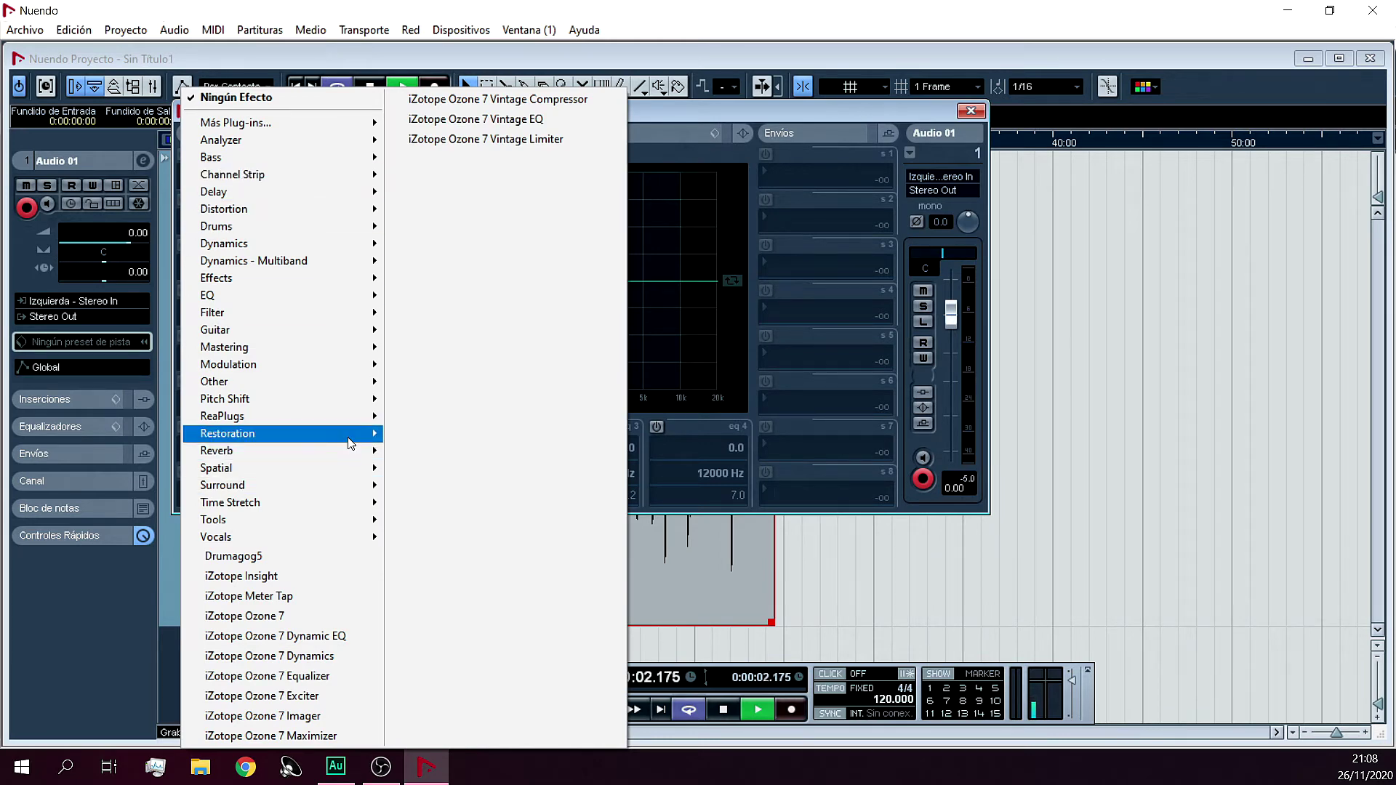
mouse_move(373, 432)
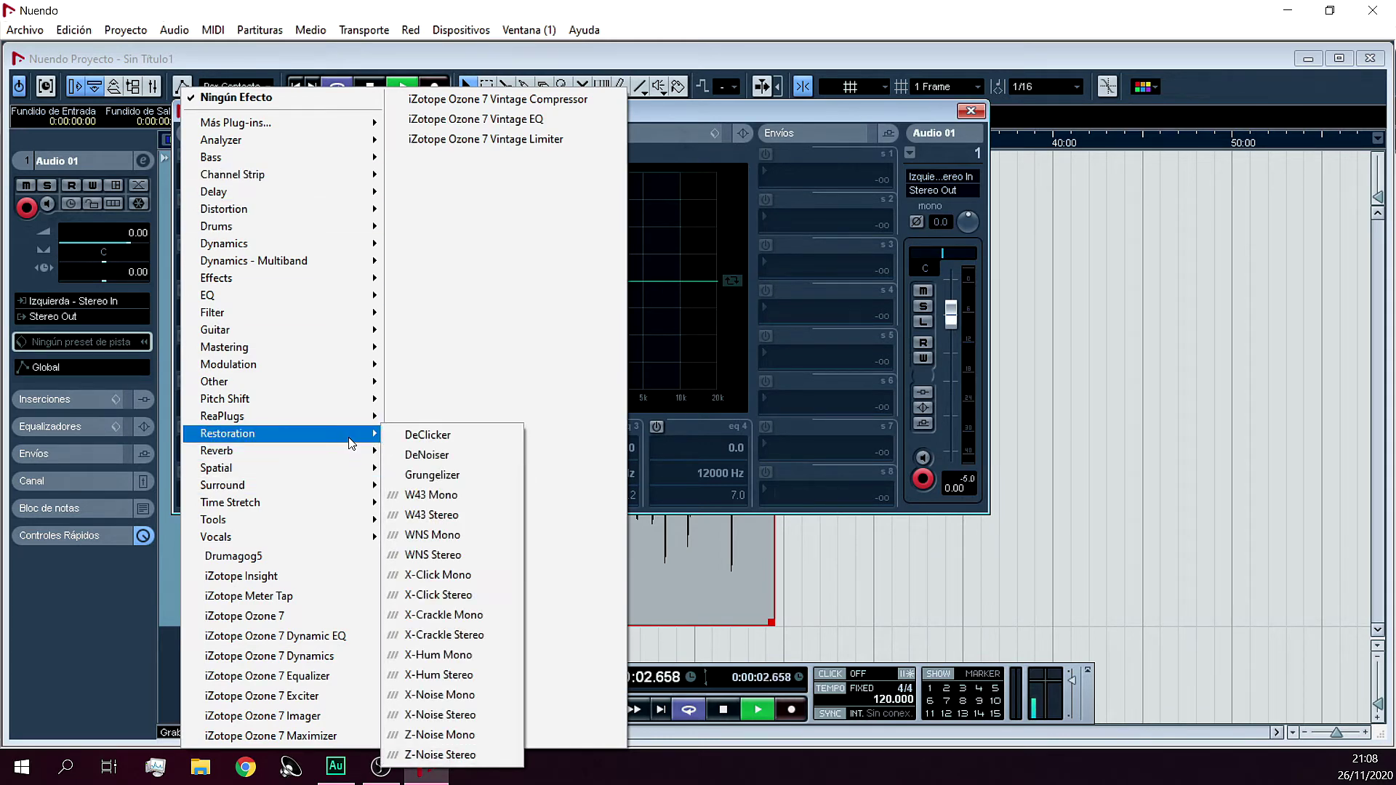
left_click(481, 735)
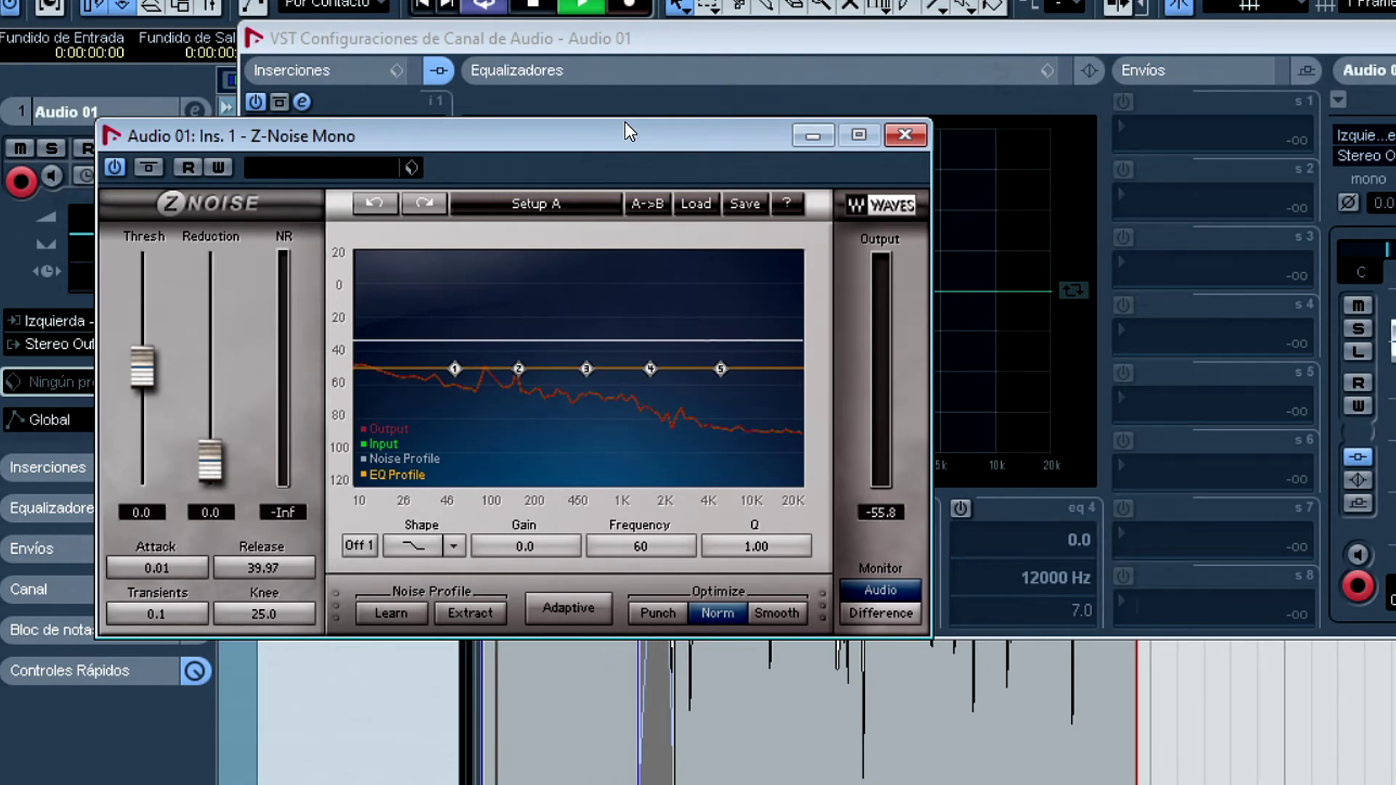
- Learn Z-Noise's noise profile from the looping silent section and monitor the difference signal
left_click(415, 622)
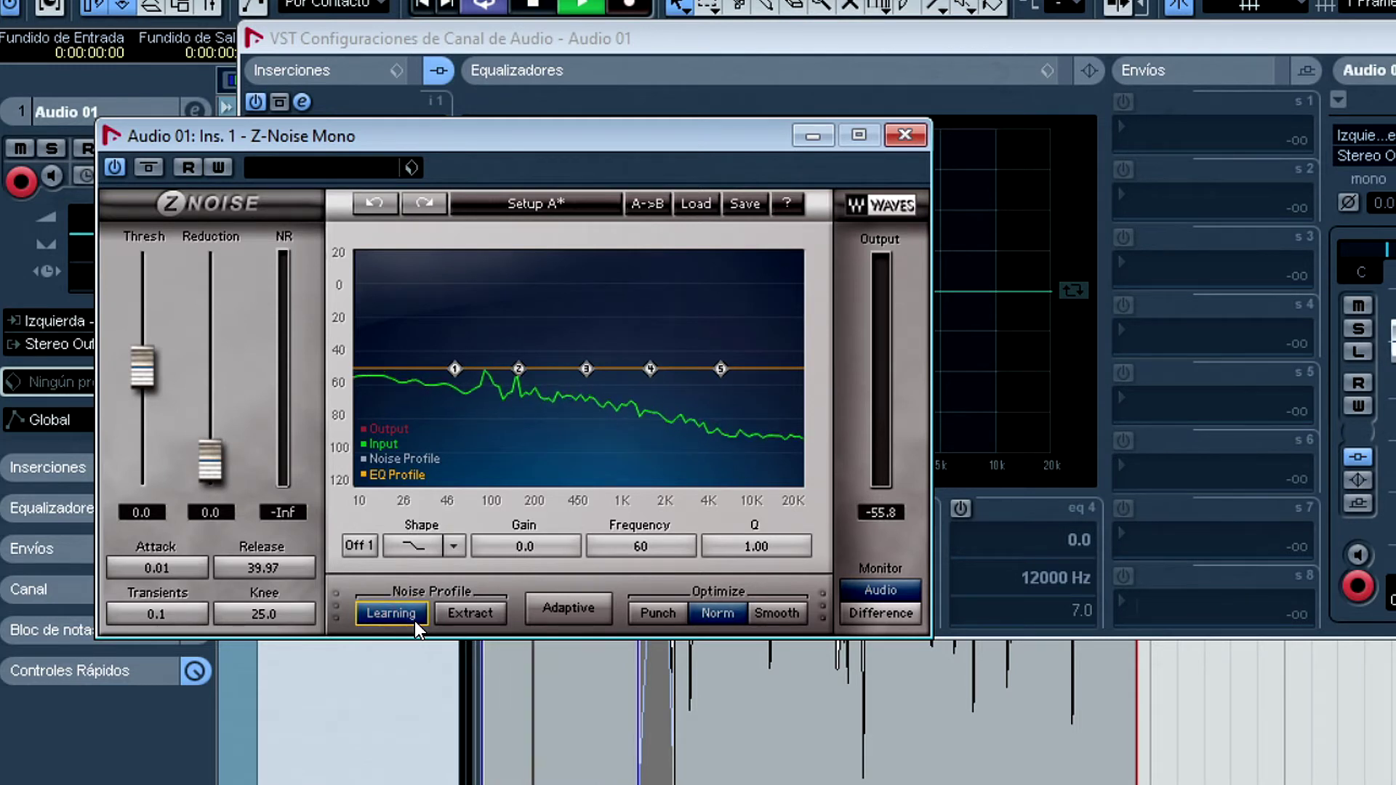
left_click(366, 607)
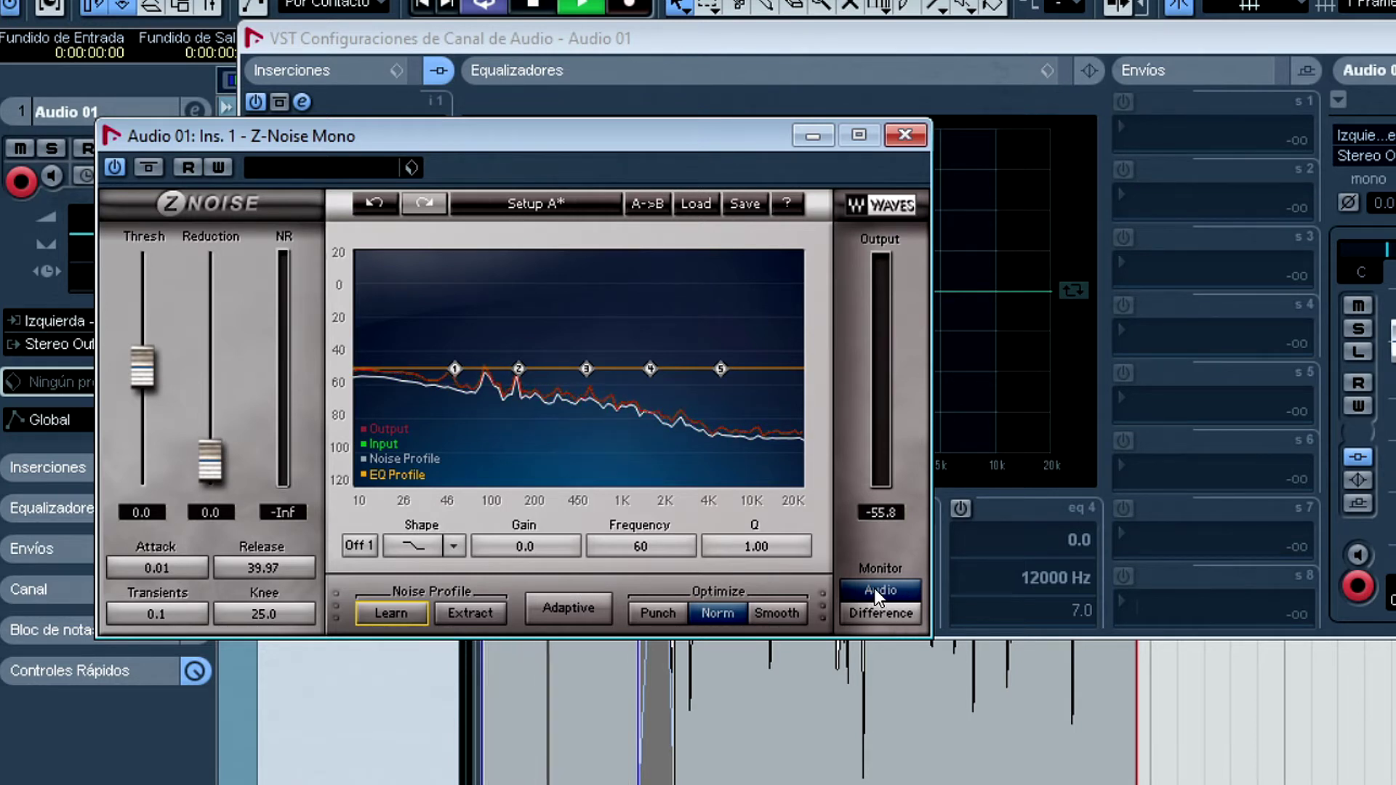
left_click(889, 615)
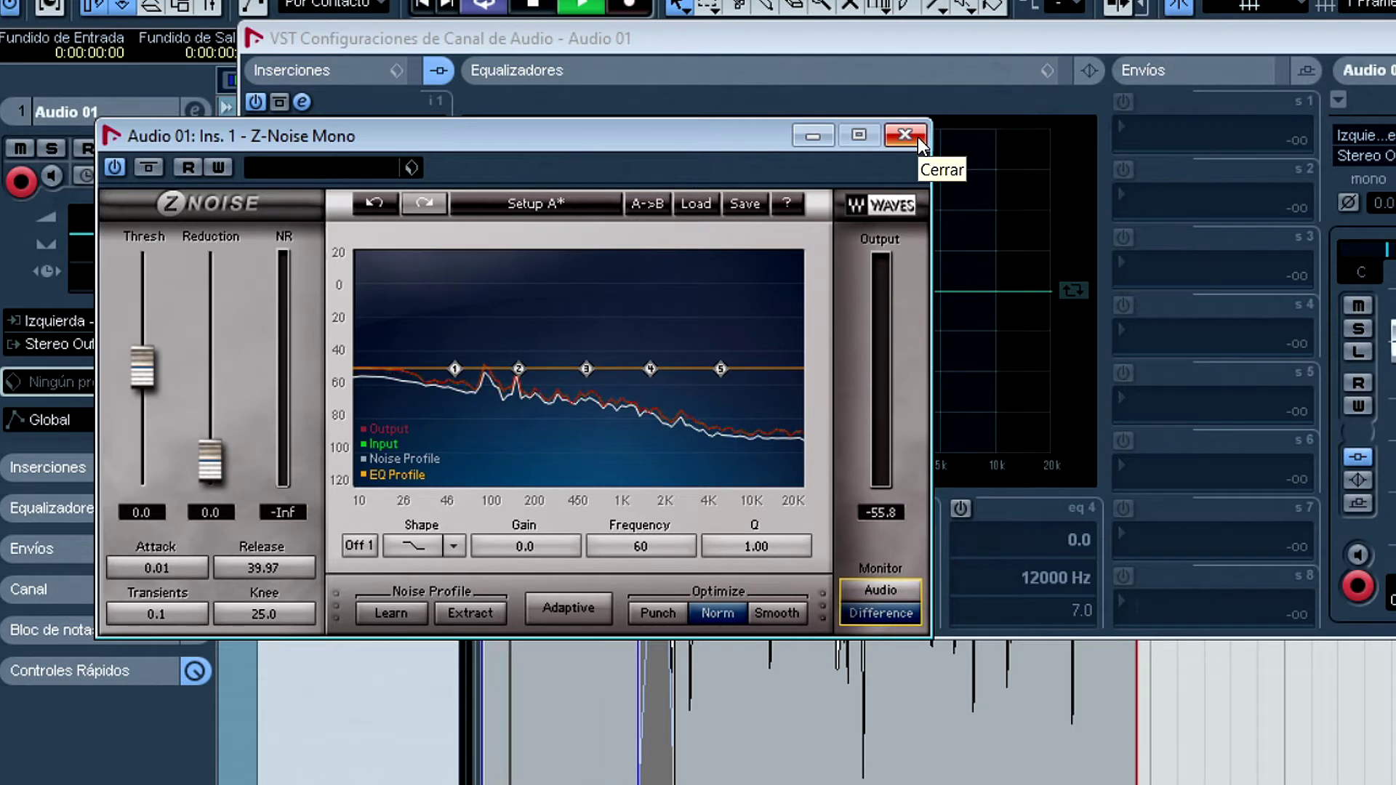
left_click(1395, 38)
left_click_drag(610, 146, 1135, 146)
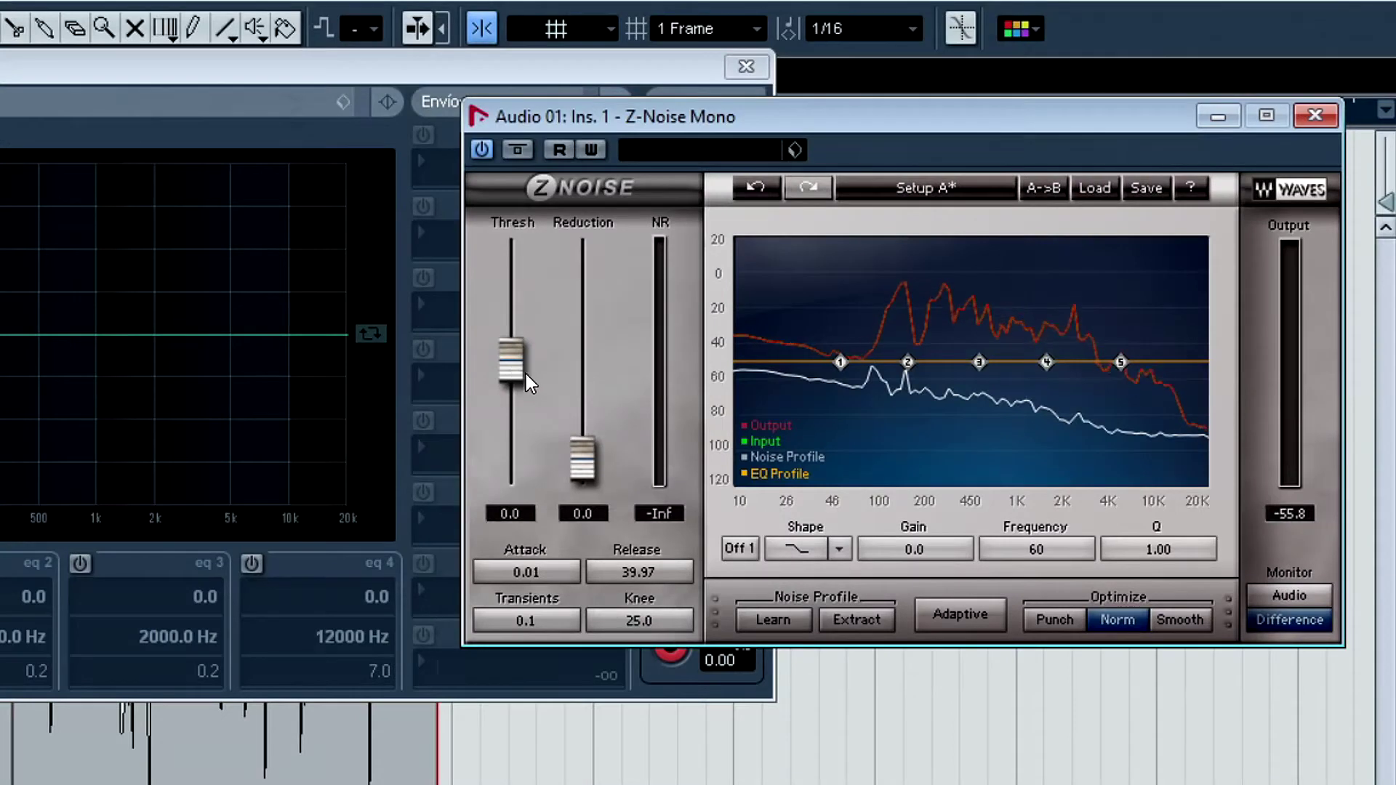
- Set Z-Noise's reduction to max and its threshold to 11.6 during voice playback, and return monitoring to Audio
left_click_drag(522, 374, 522, 271)
left_click_drag(583, 458, 586, 264)
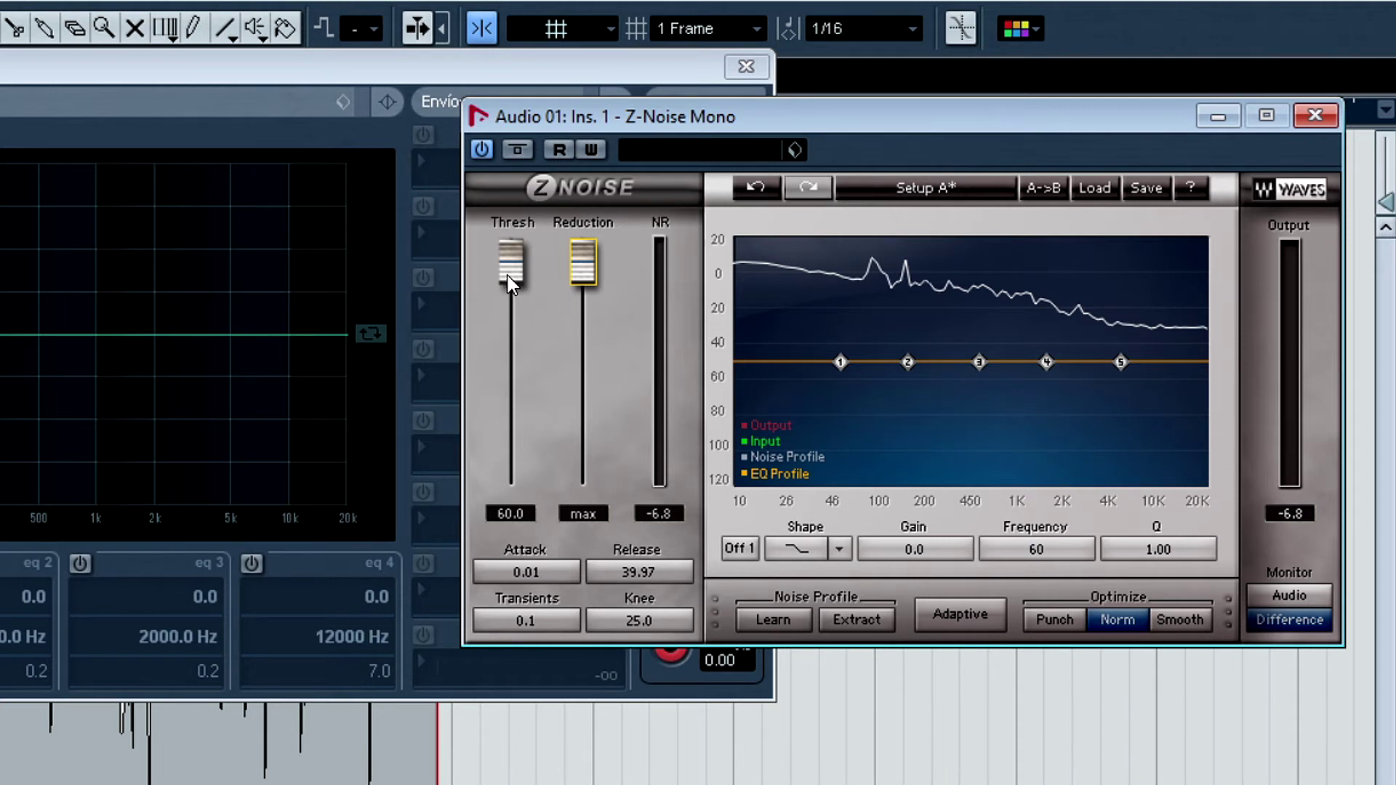
key("space")
left_click_drag(513, 265, 509, 342)
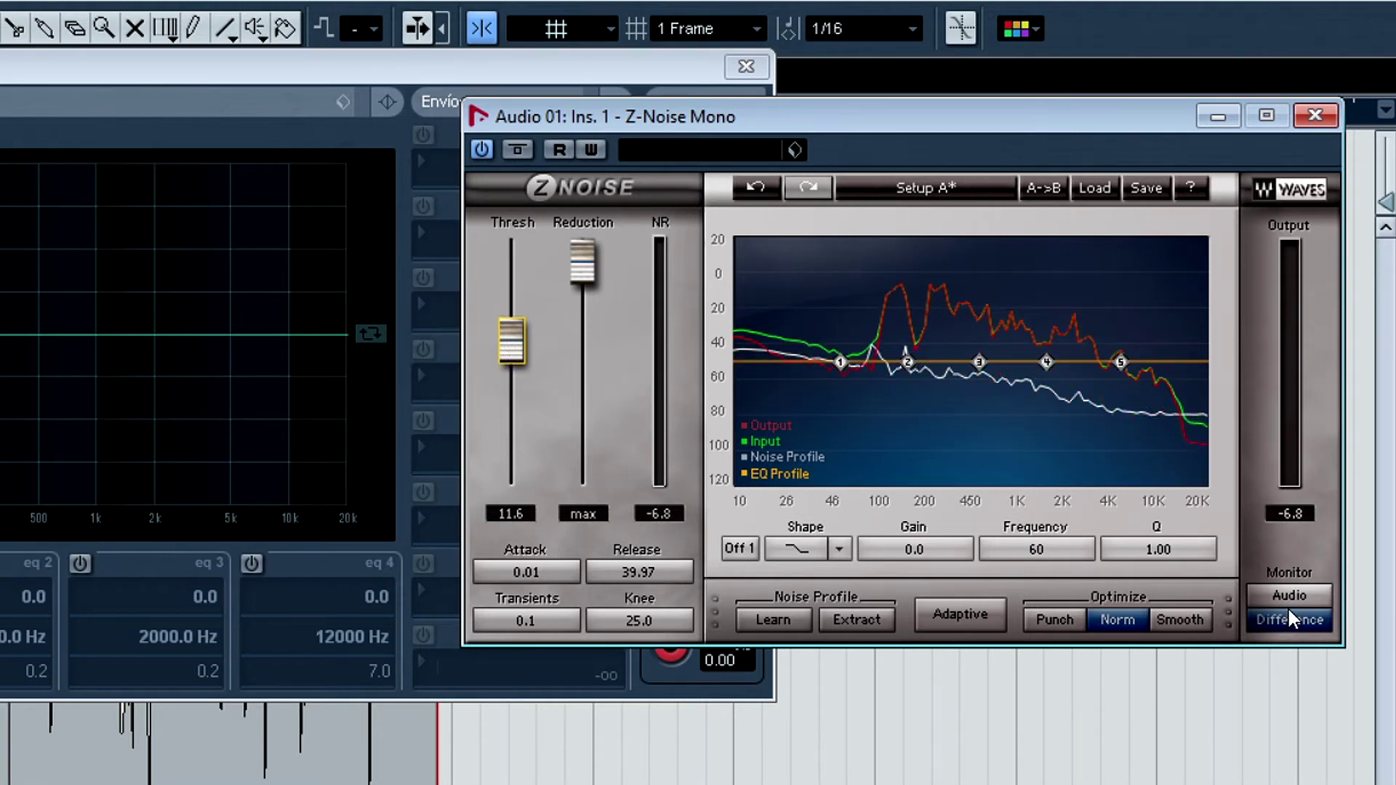
left_click(1299, 590)
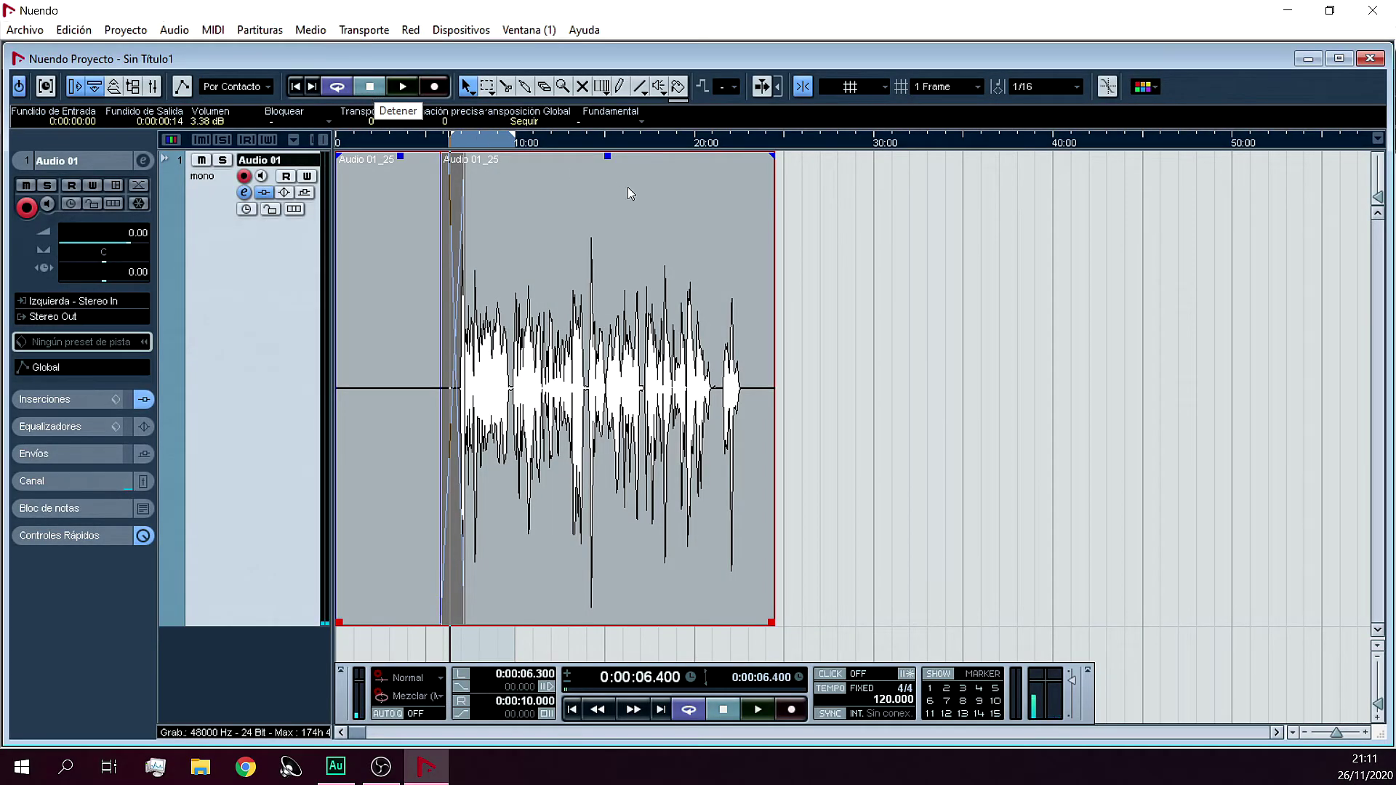
- Play the voice from 0:00:06.300 with the track's inserts active and bypassed to compare the noise reduction
left_click(475, 143)
left_click(414, 142)
left_click(449, 145)
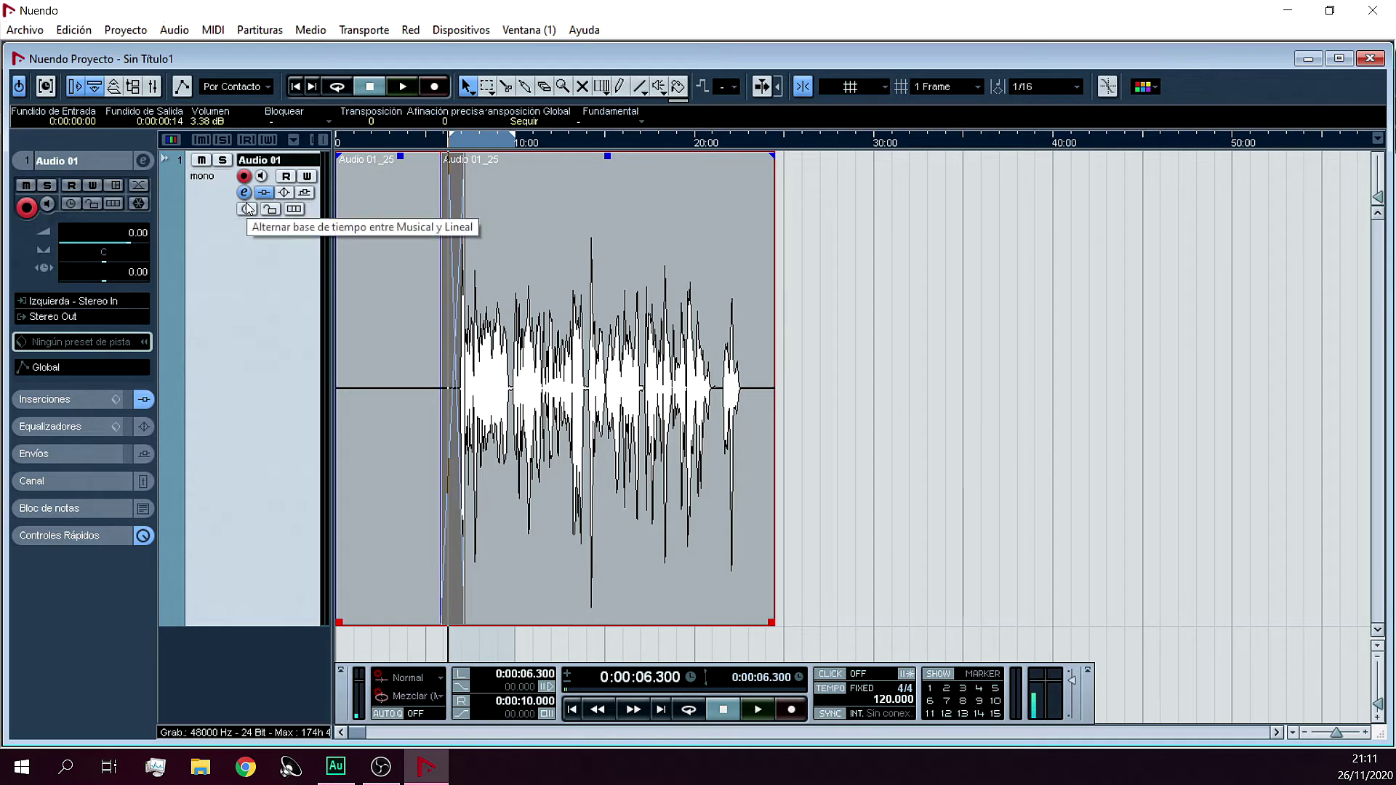
key("space")
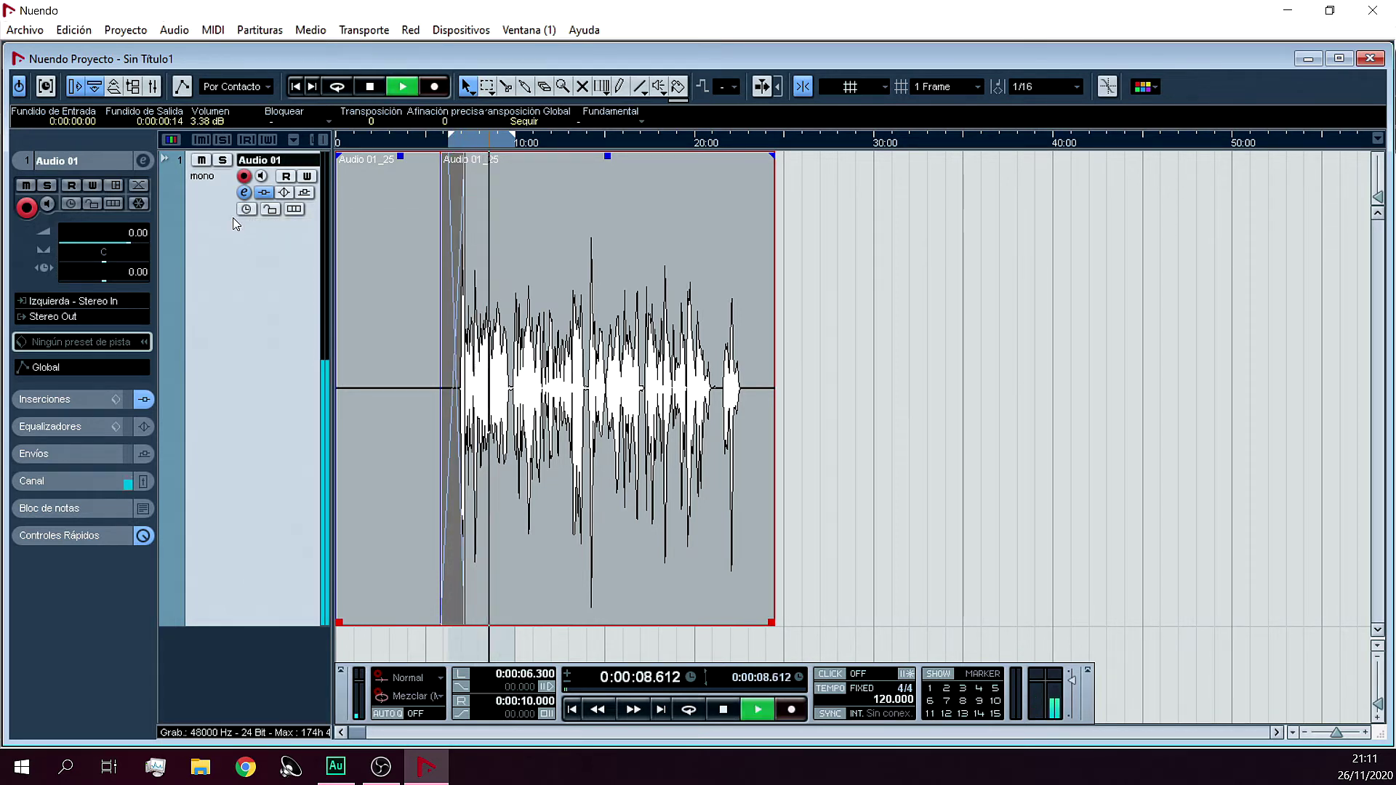
key("space")
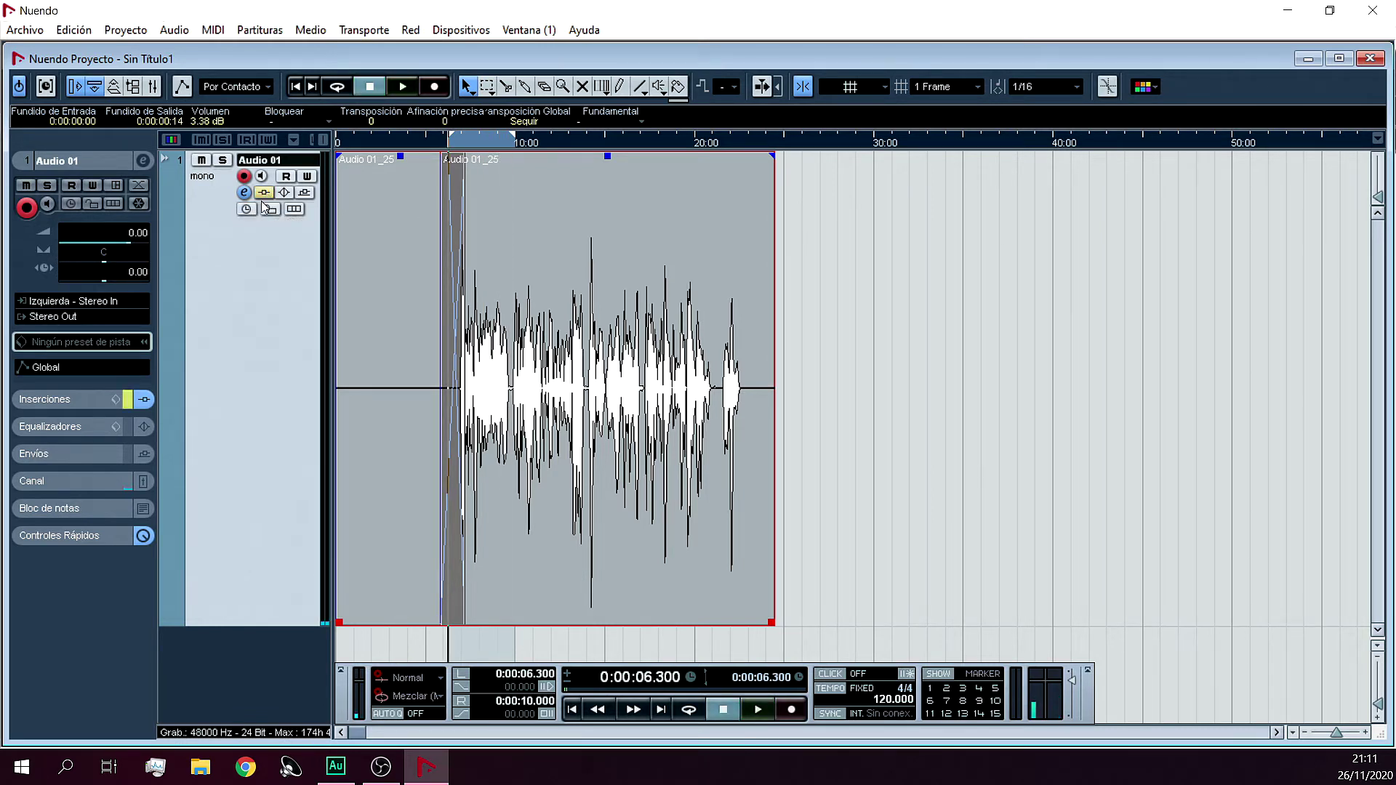
key("space")
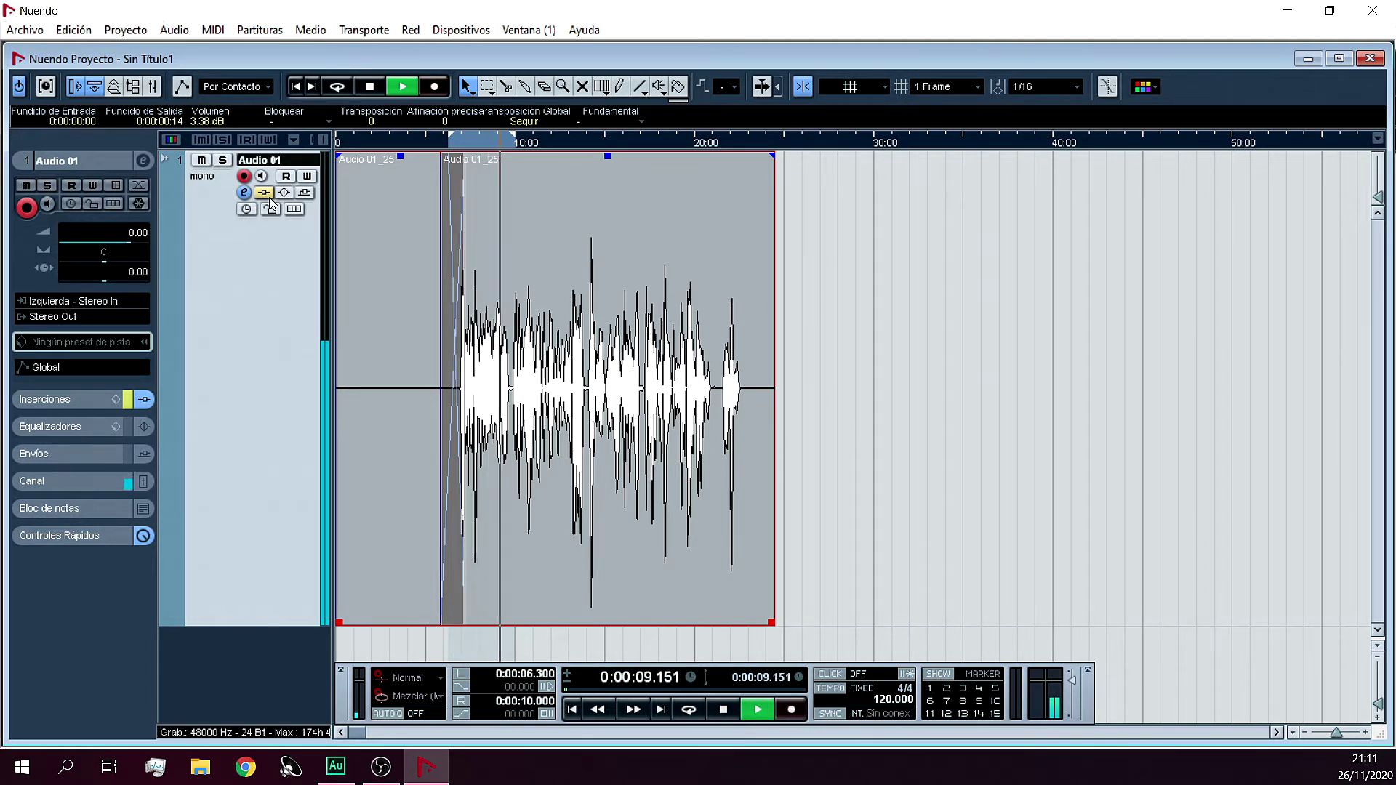
key("space")
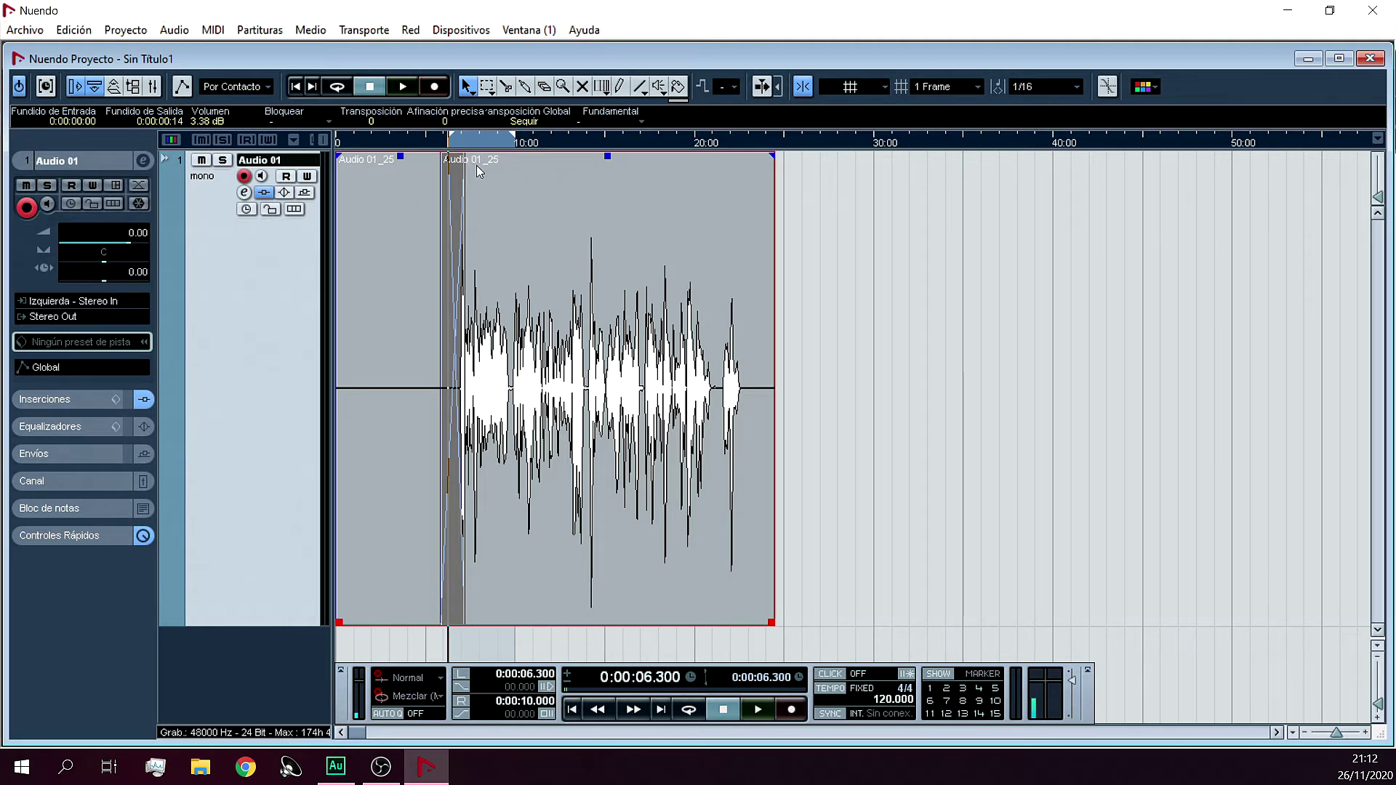
left_click(488, 143)
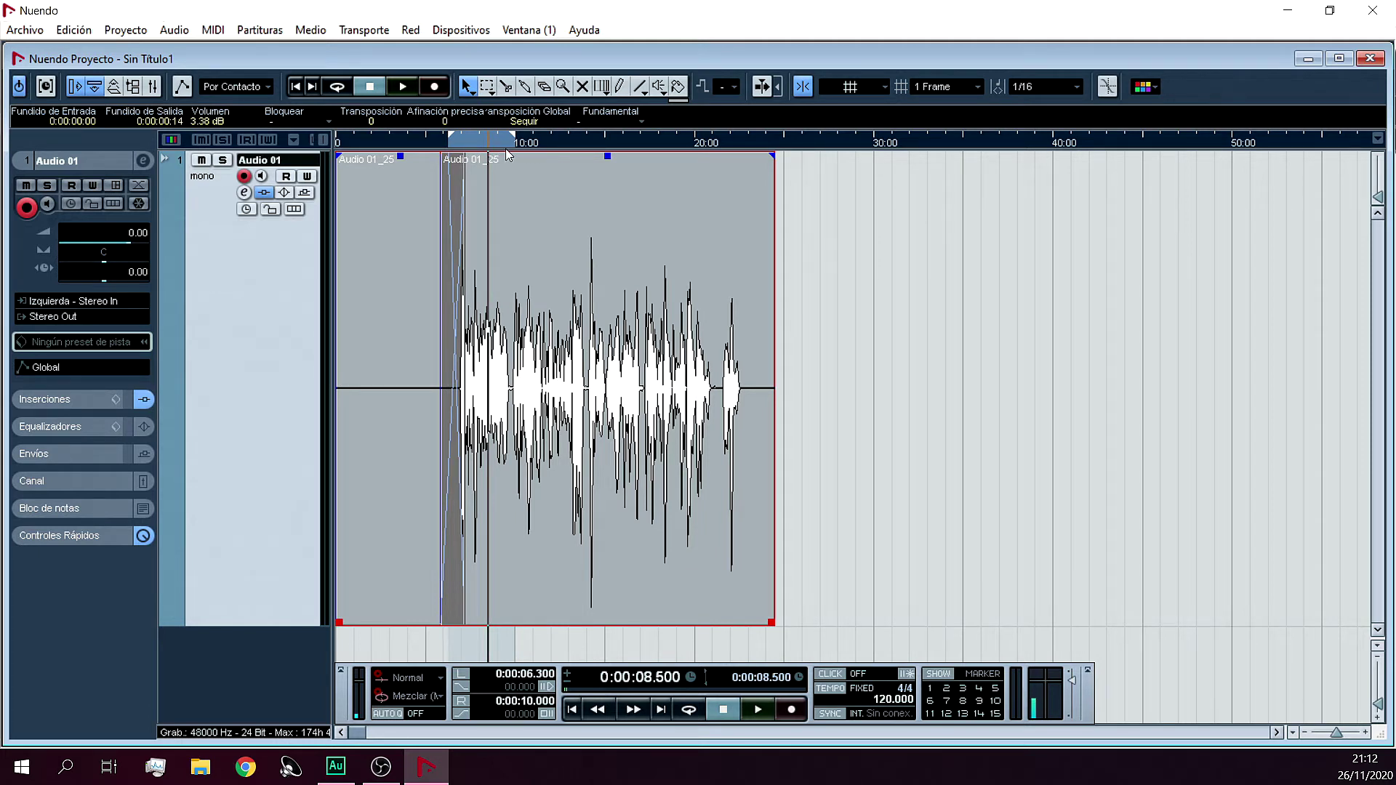
key("space")
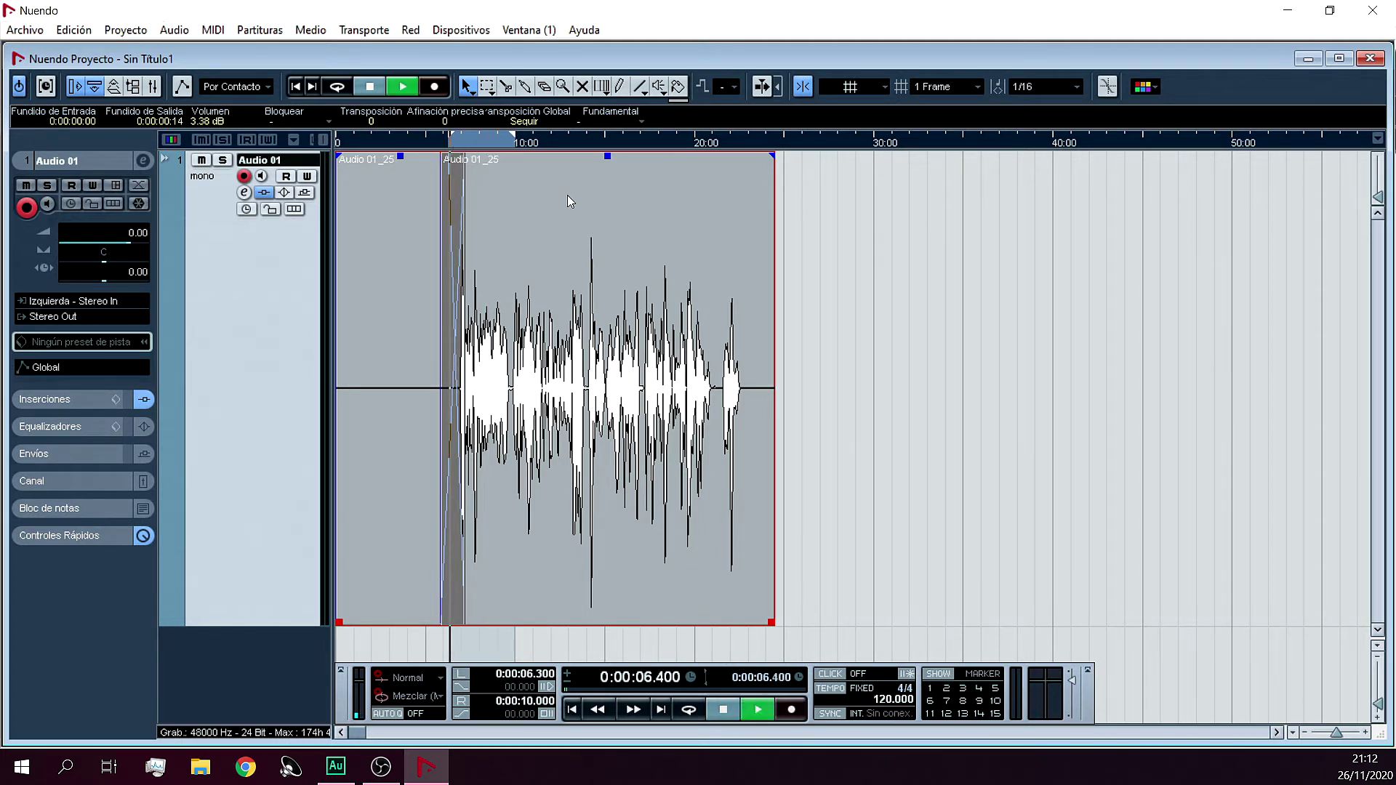
- Set the locators to 0:00:06.766 and 0:00:09.533 around the first spoken phrase and play it in cycle mode
left_click_drag(1339, 733, 1342, 733)
key("space")
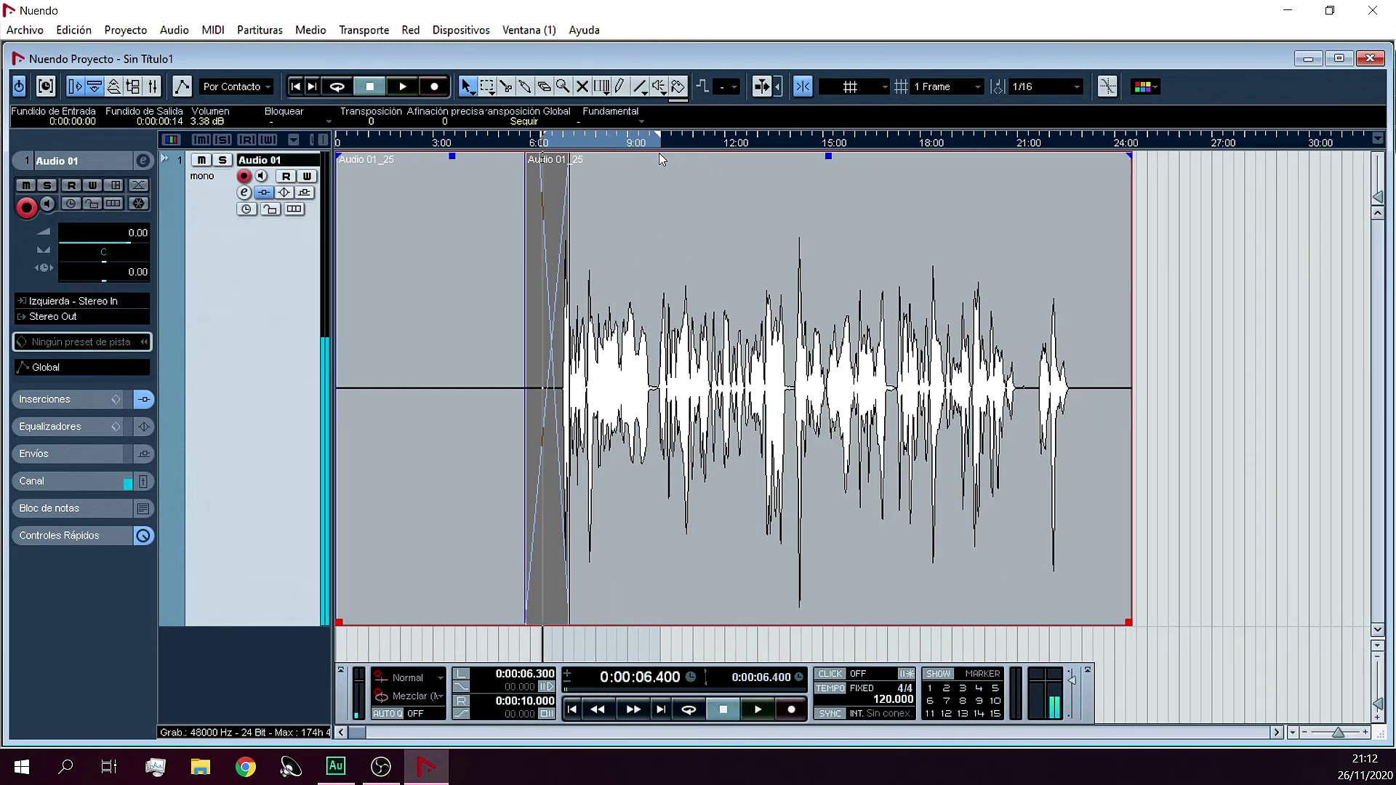
left_click_drag(661, 140, 647, 143)
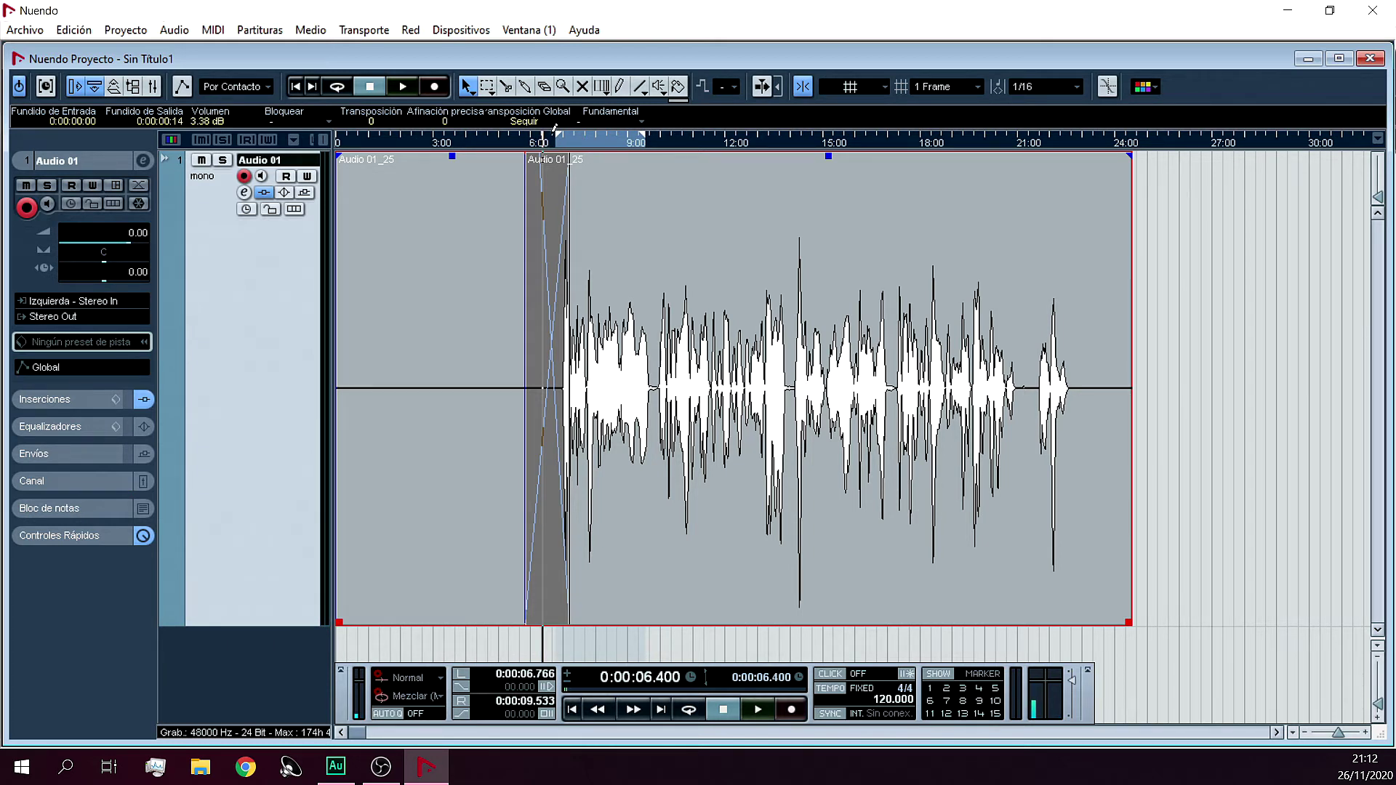
left_click(337, 86)
left_click(403, 86)
- Load DeEsser Mono into Audio 01's second insert slot and lower its threshold while the phrase loops
left_click(244, 192)
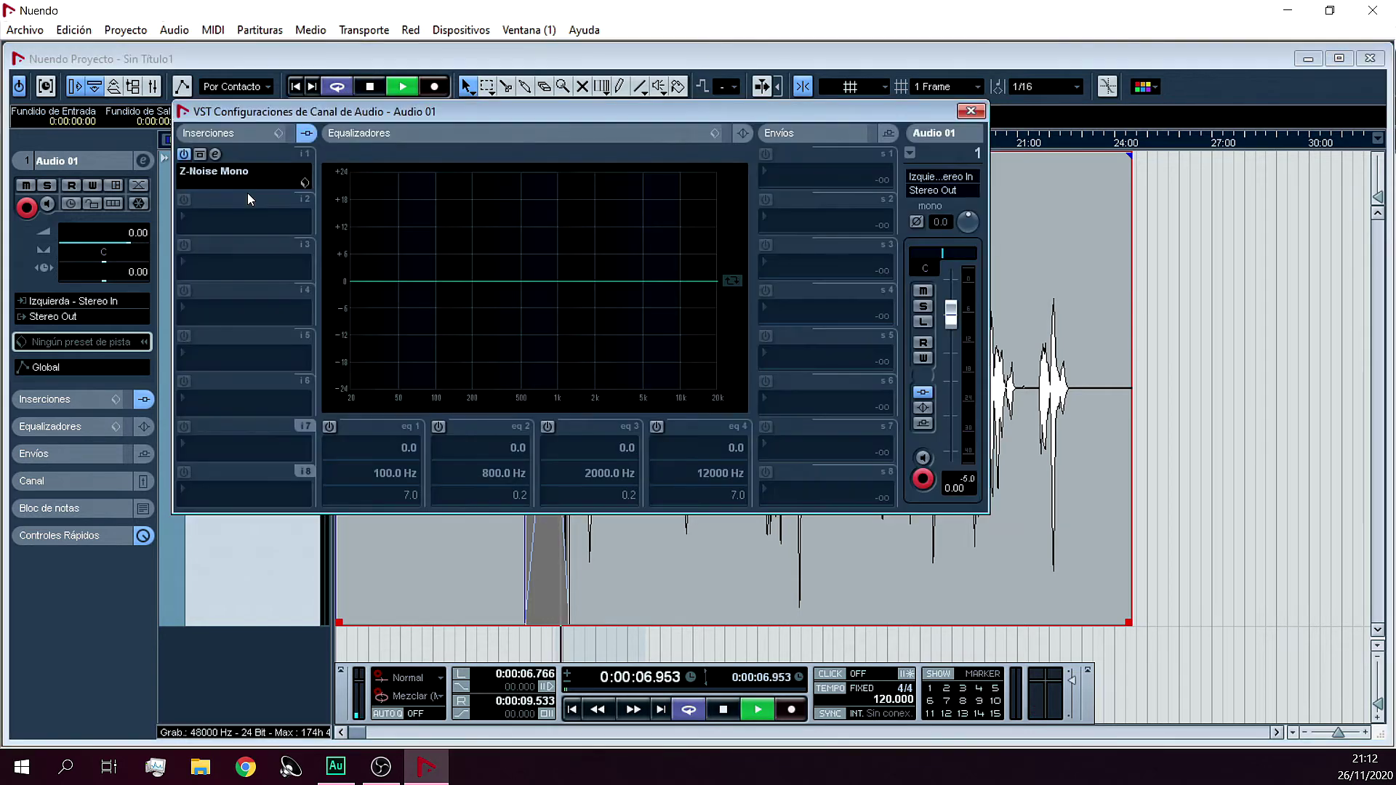
left_click(193, 213)
mouse_move(331, 249)
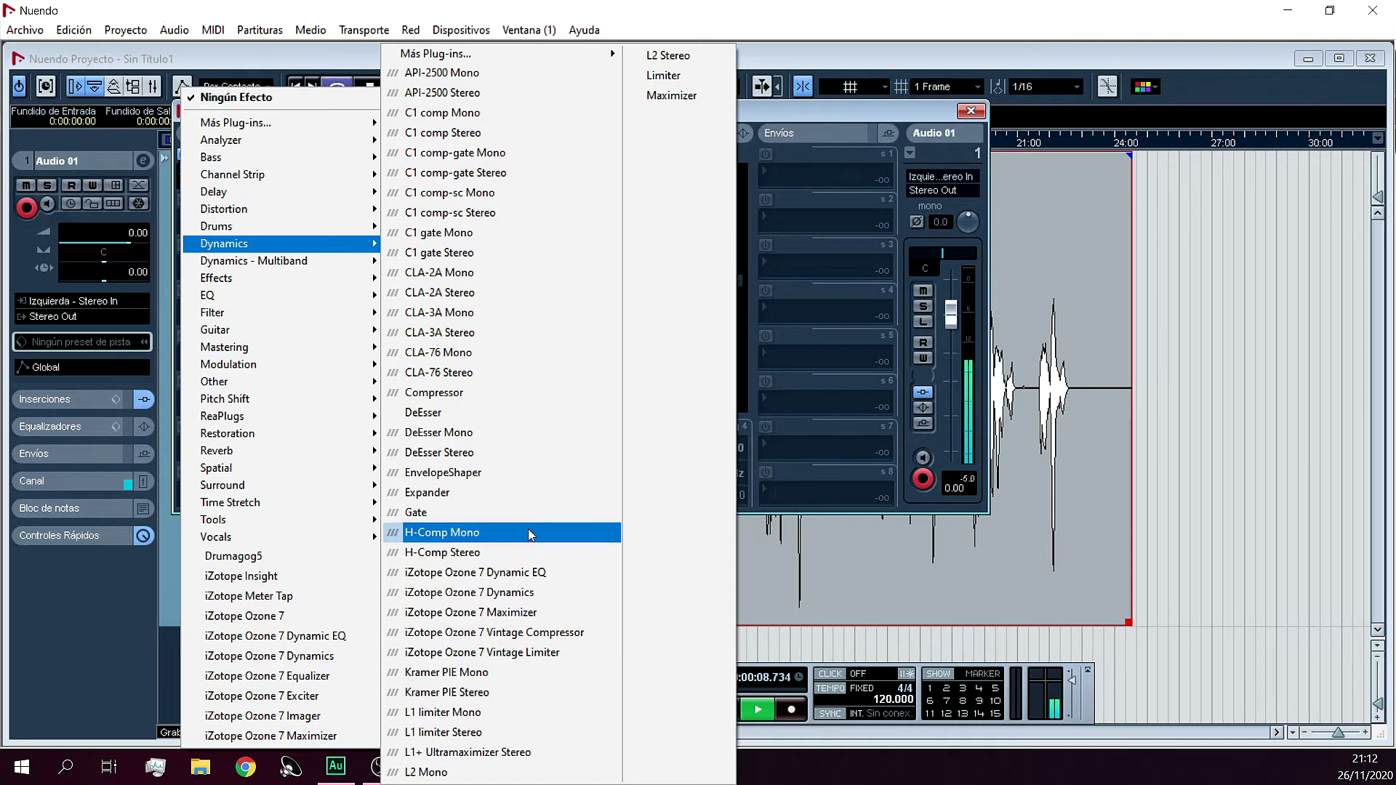
left_click(456, 434)
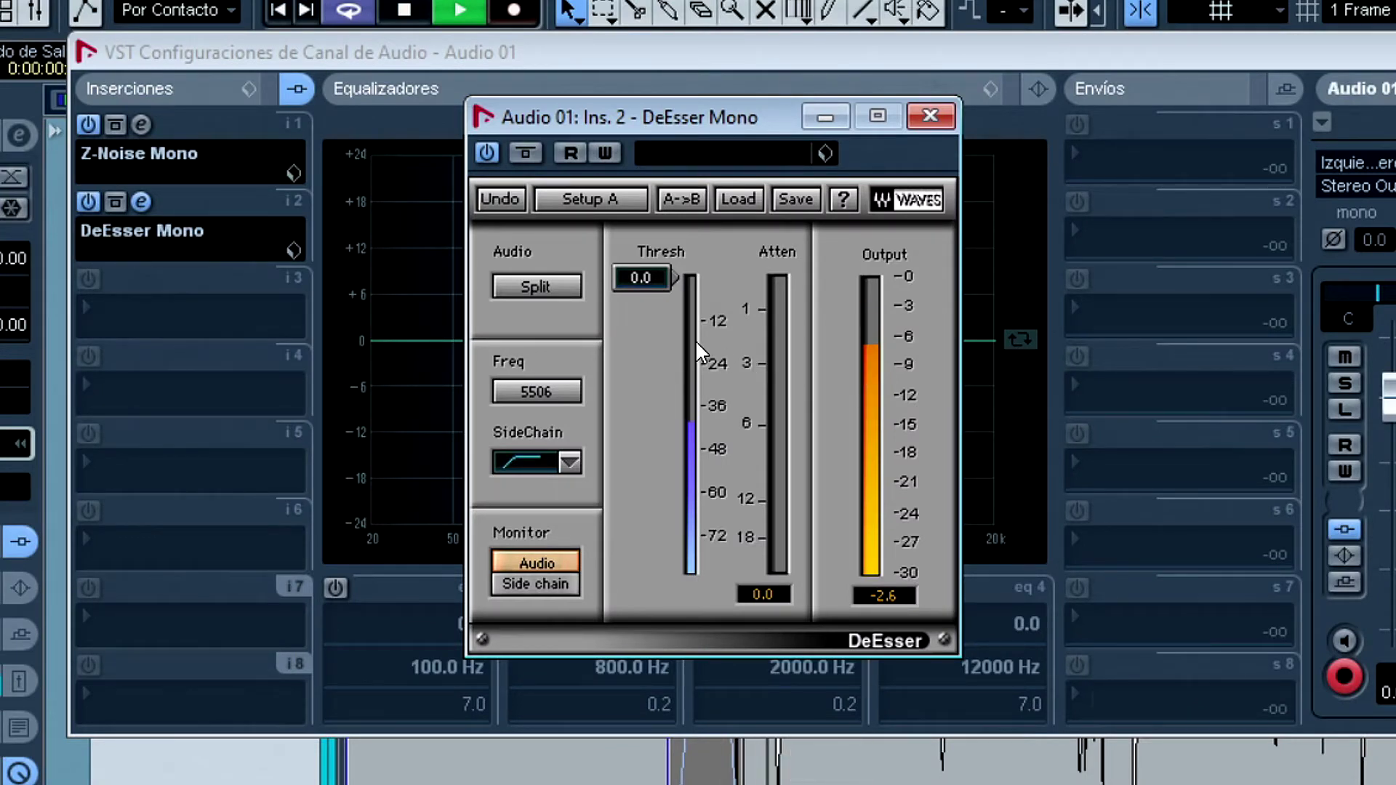
left_click_drag(640, 278, 640, 404)
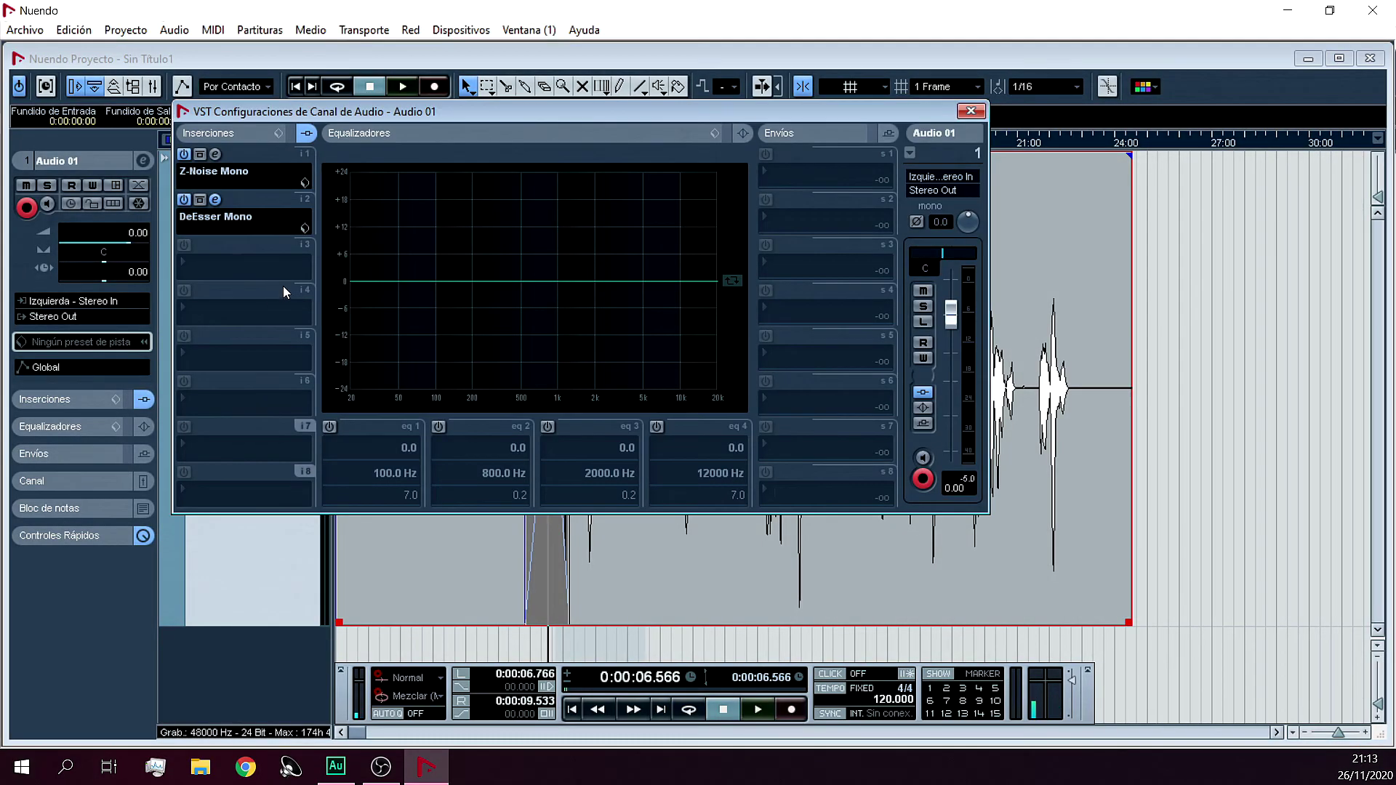
- Load RVox Mono into the third insert slot and lower its Comp level during playback to compress the voice
left_click(184, 263)
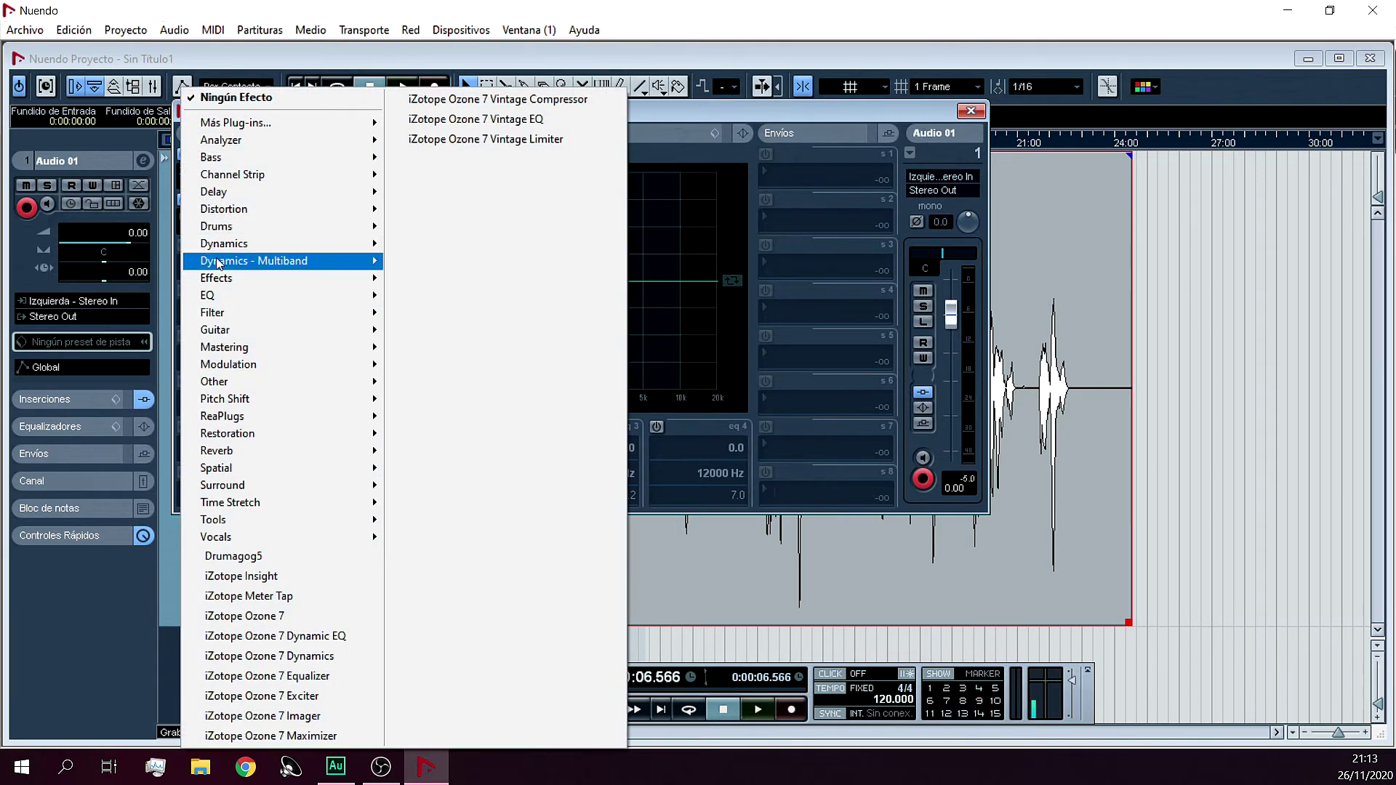
mouse_move(348, 247)
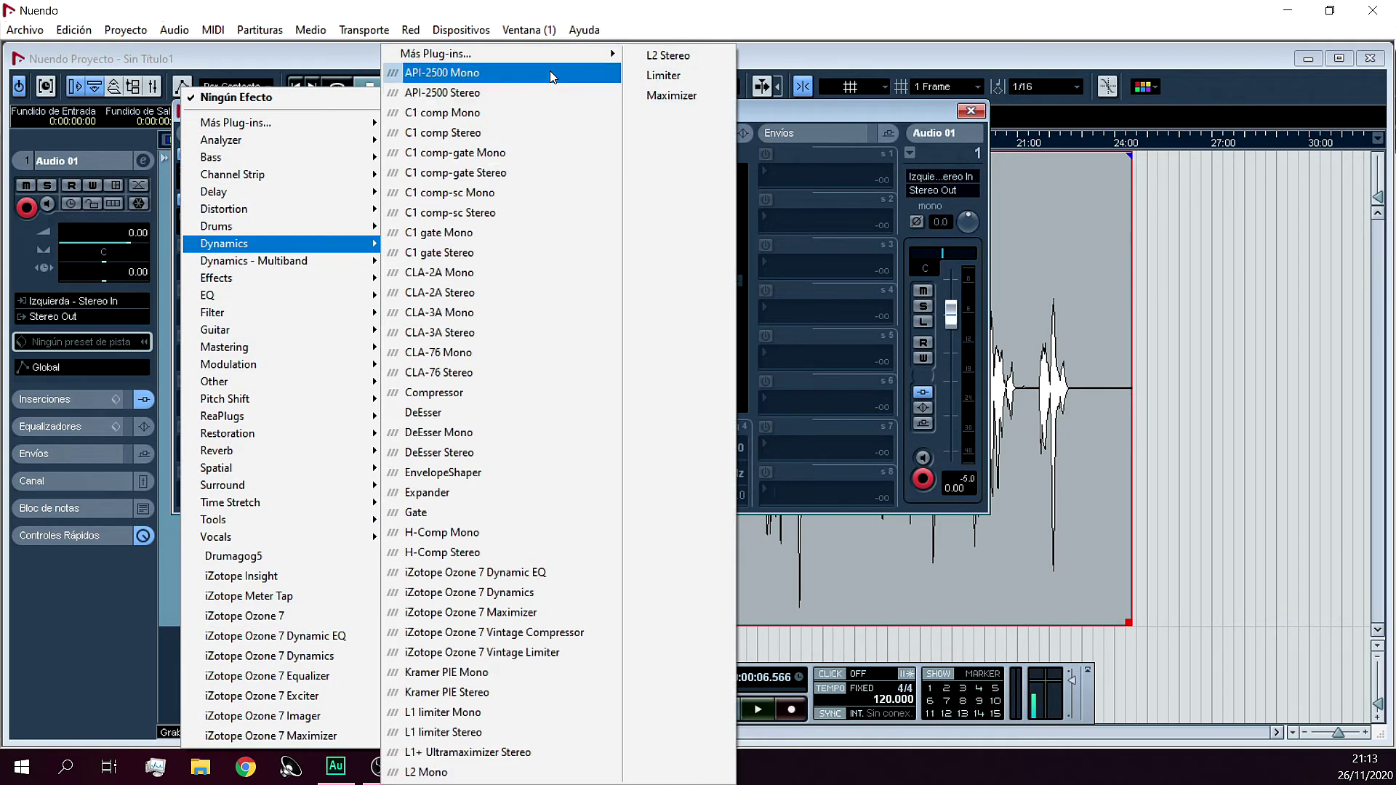
mouse_move(570, 54)
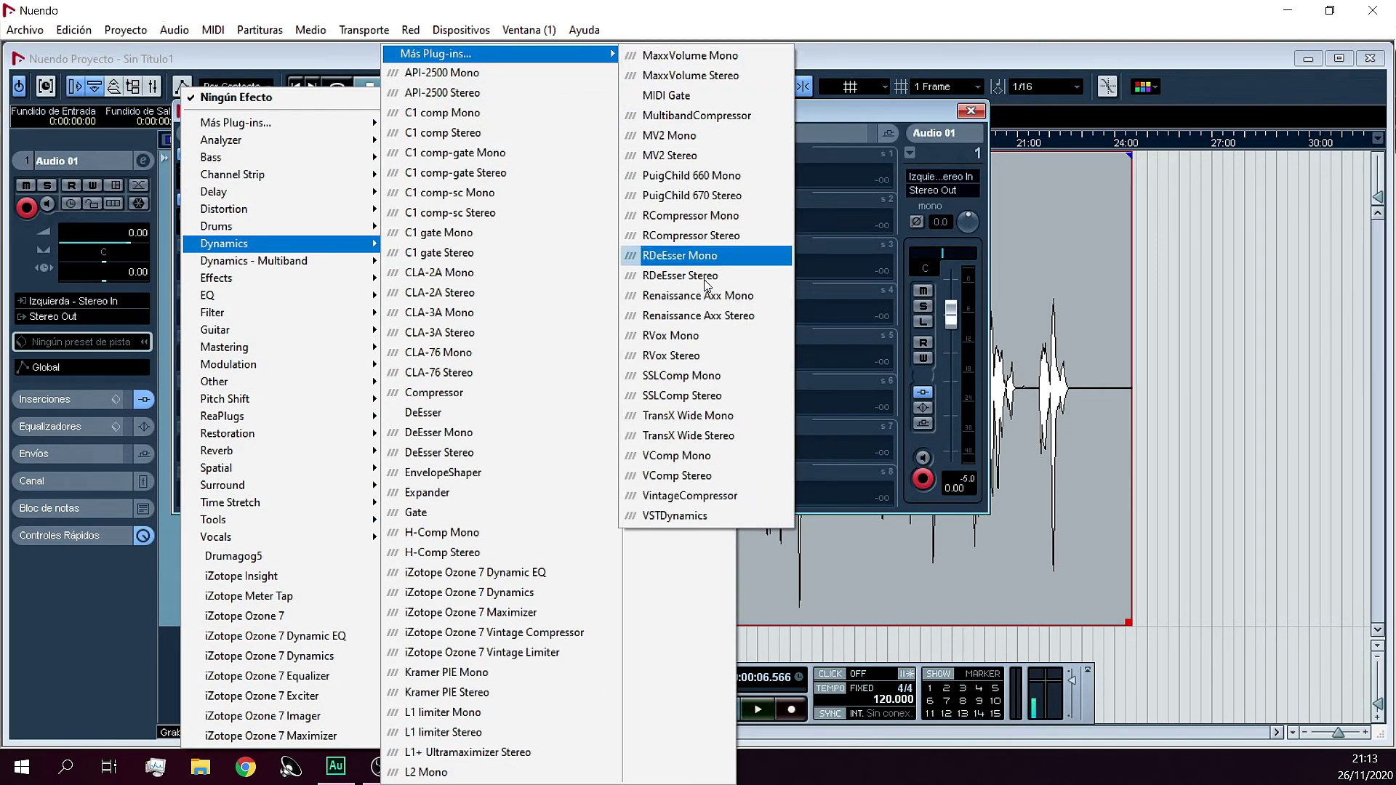
left_click(702, 336)
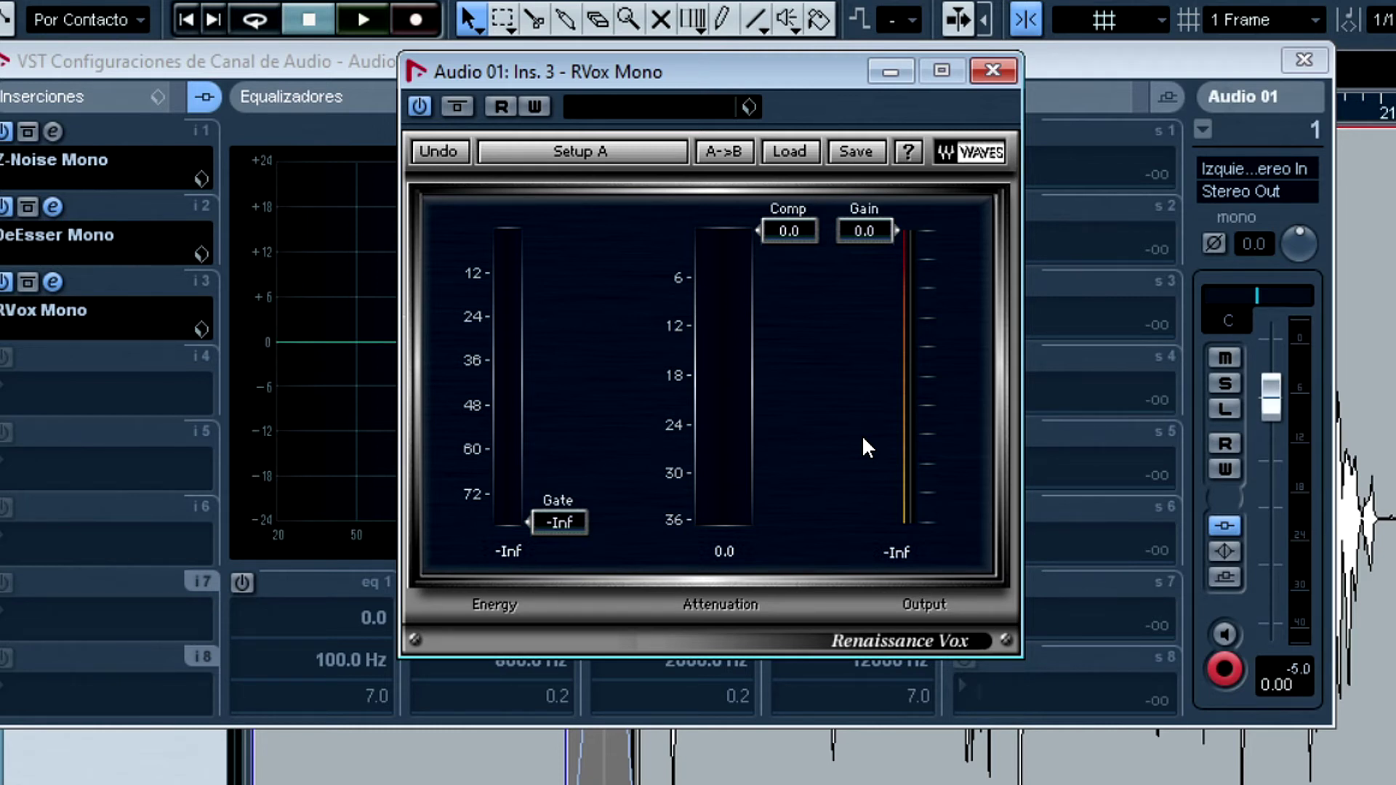
key("space")
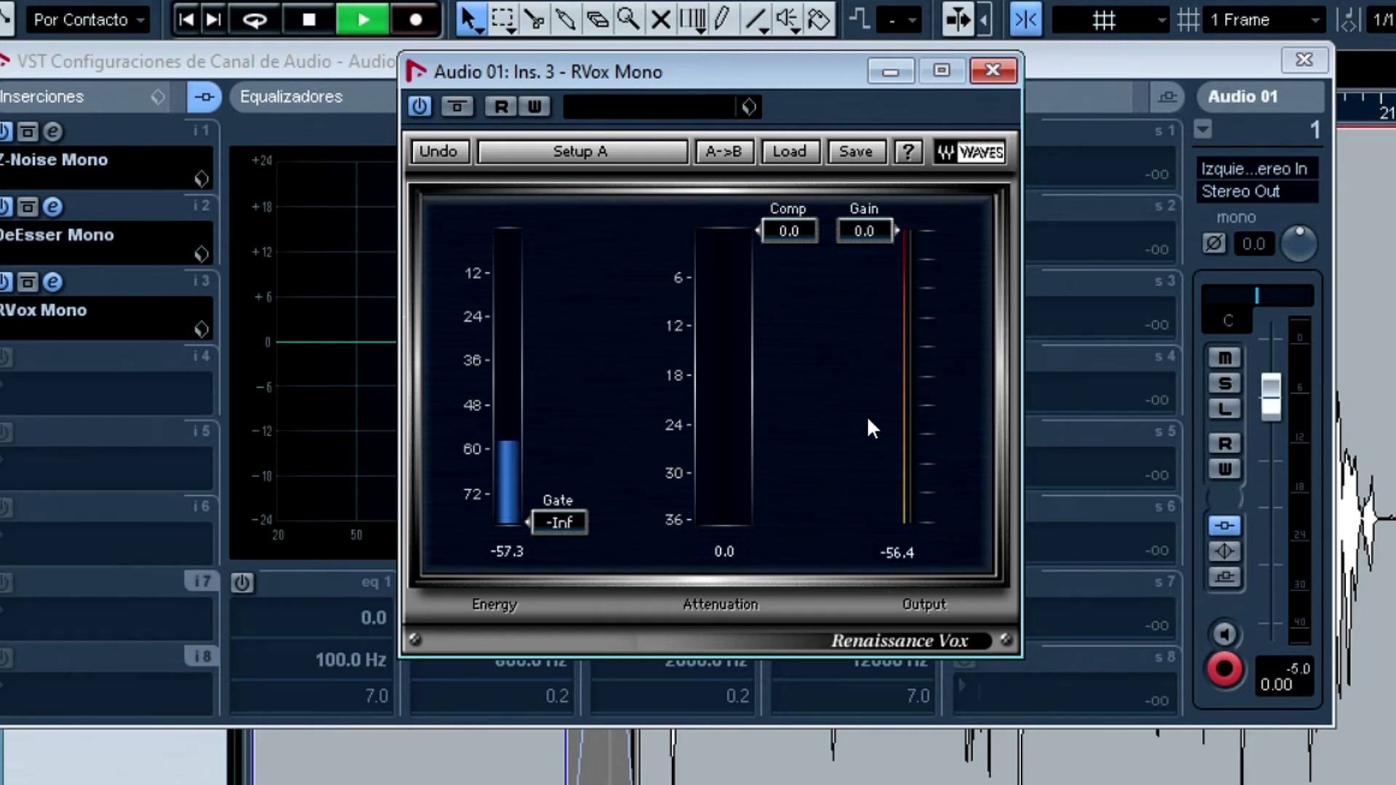
left_click_drag(792, 237, 793, 298)
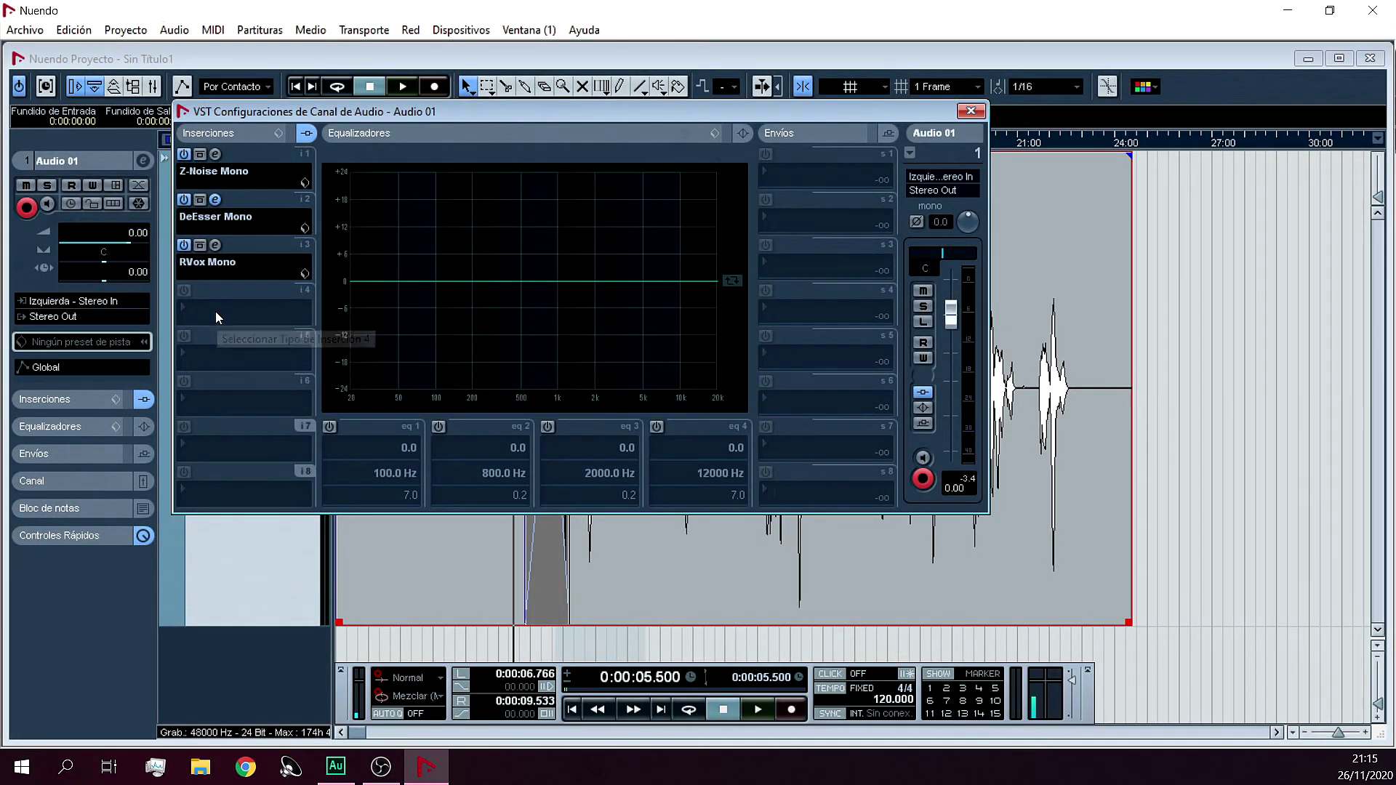
- Load the Q10 Mono equalizer into Audio 01's fourth insert slot
left_click(183, 311)
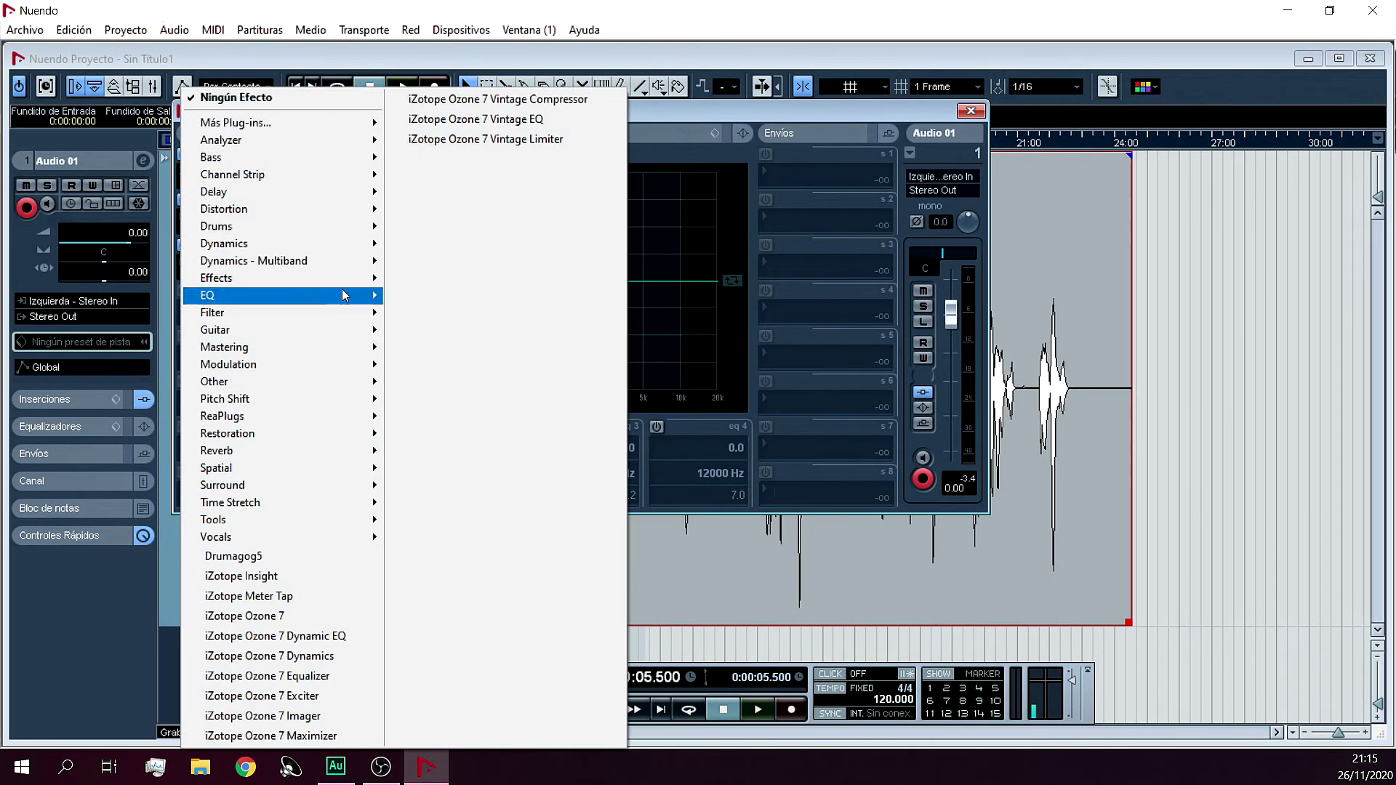
mouse_move(341, 291)
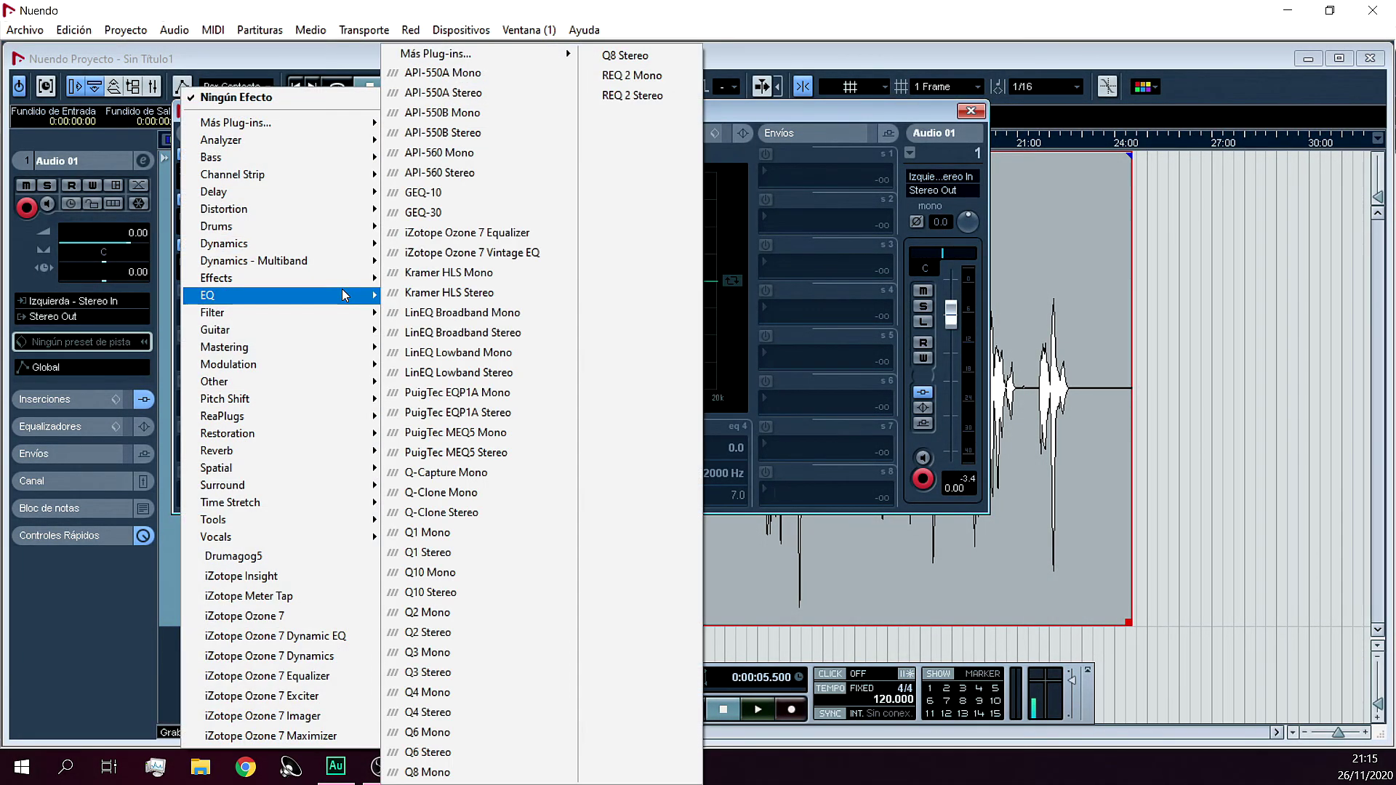
left_click(528, 574)
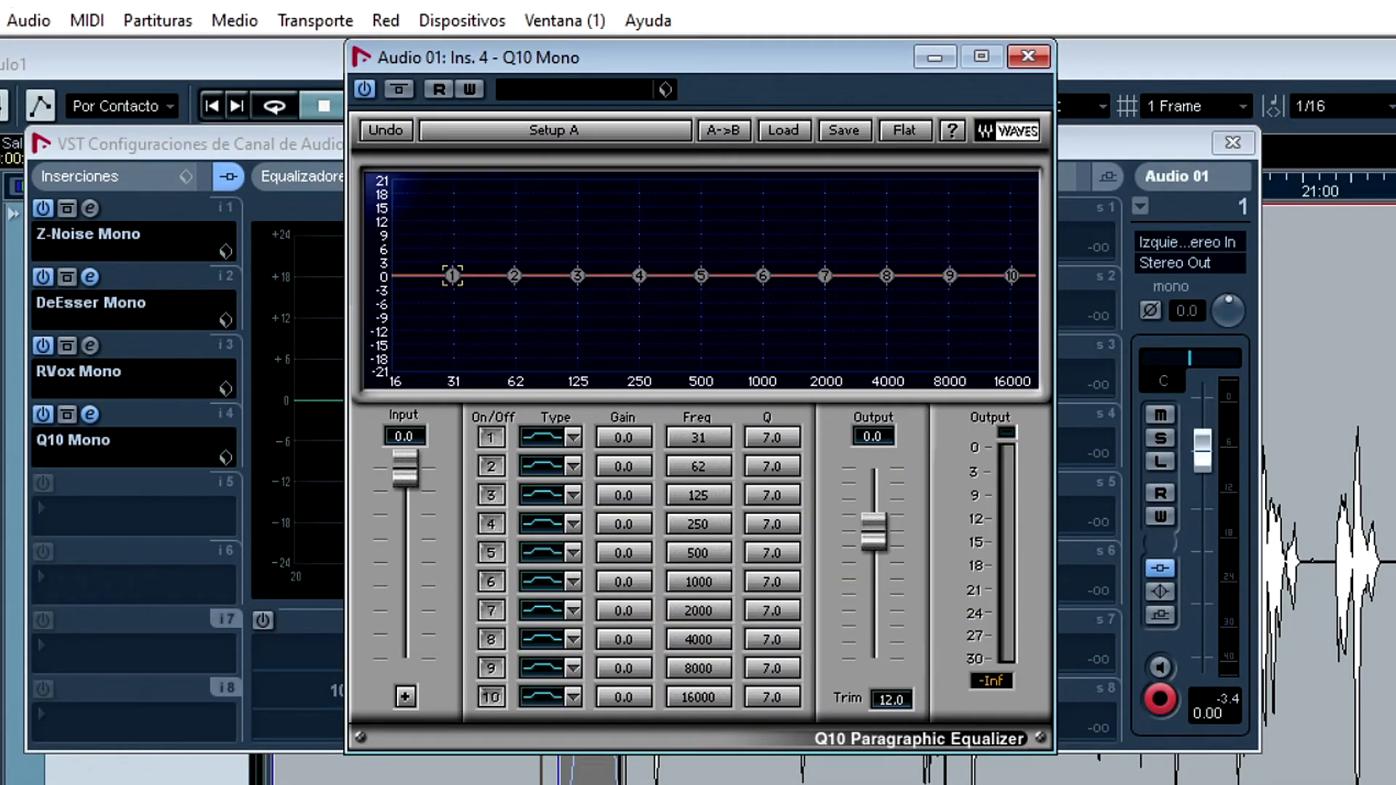
- Enable Q10 band 1 as a Hi Pass filter at 49 Hz with gain -0.8 and play the voice through it
left_click(493, 438)
left_click(571, 438)
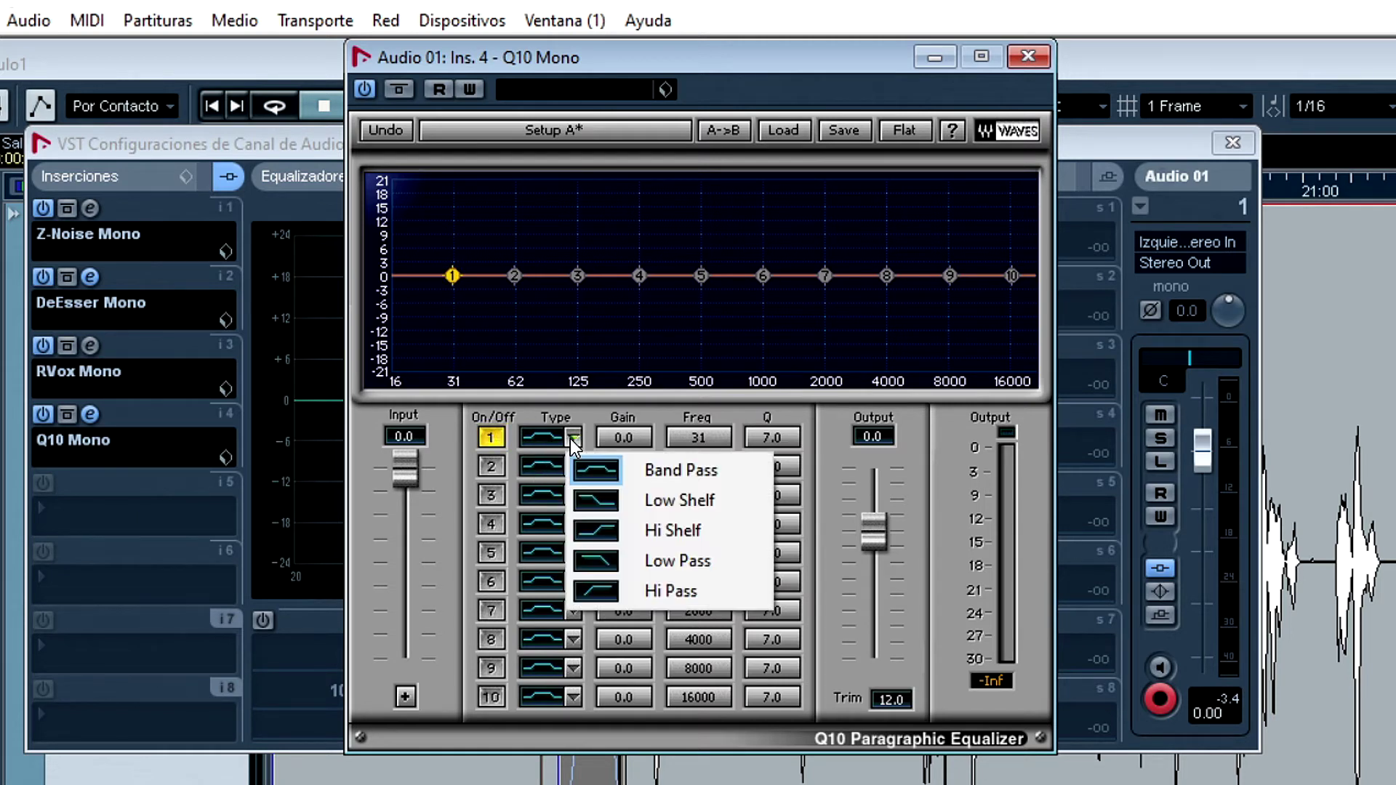
left_click(645, 591)
left_click_drag(451, 275, 493, 279)
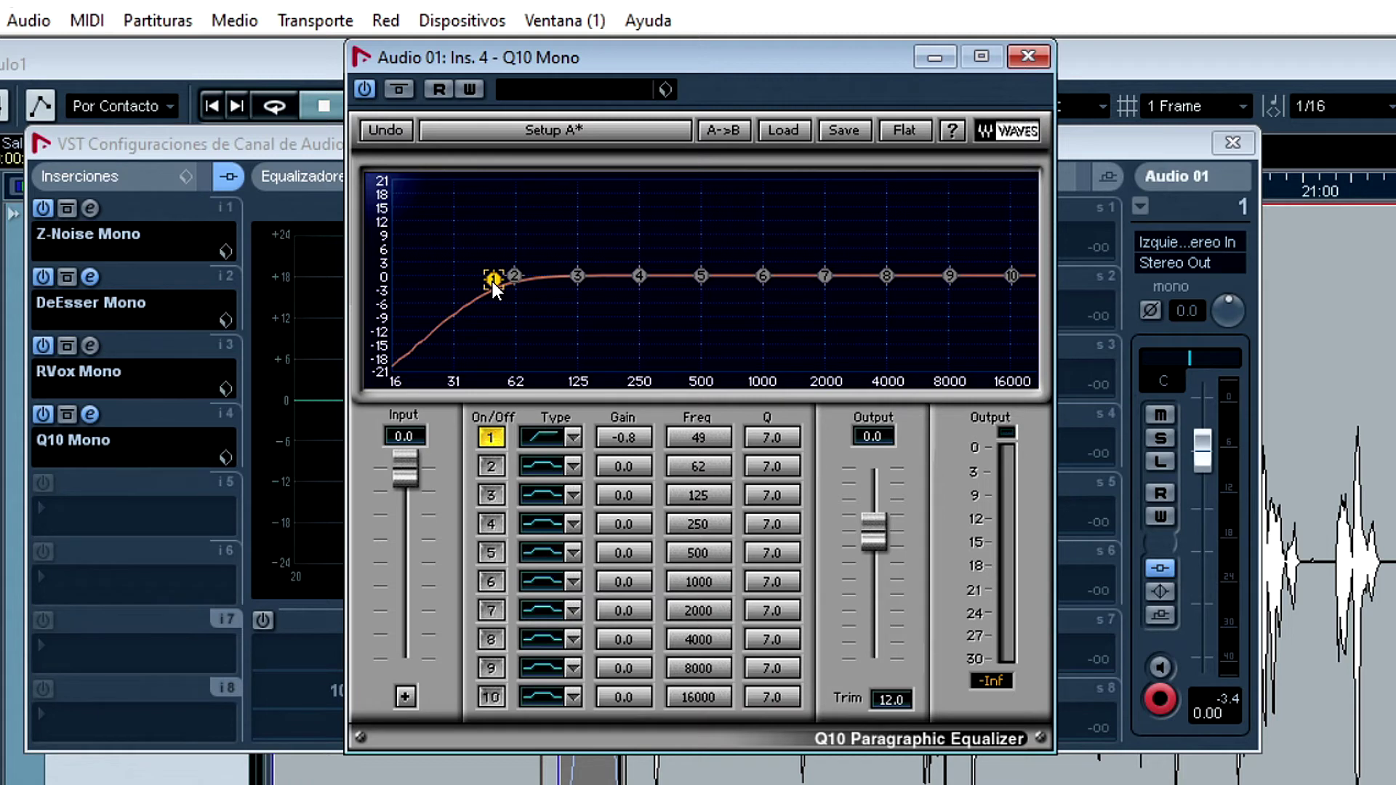
key("space")
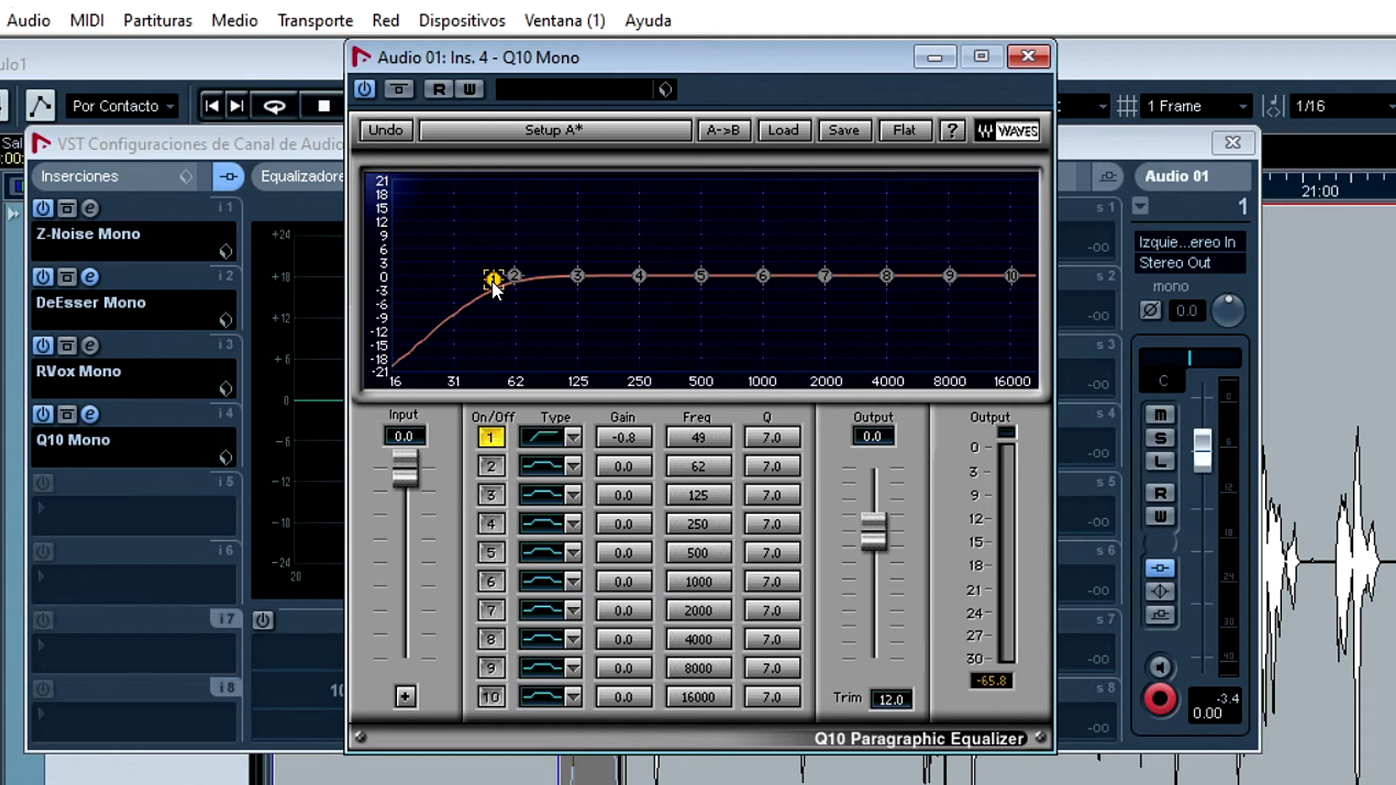
- Move Q10 band 1 to 45 Hz at gain -2.3 and set band 7 to 1888 Hz, gain -5.4 and Q 3.6
mouse_move(493, 279)
left_mouse_down()
mouse_move(414, 280)
mouse_move(525, 282)
mouse_move(486, 289)
left_mouse_up()
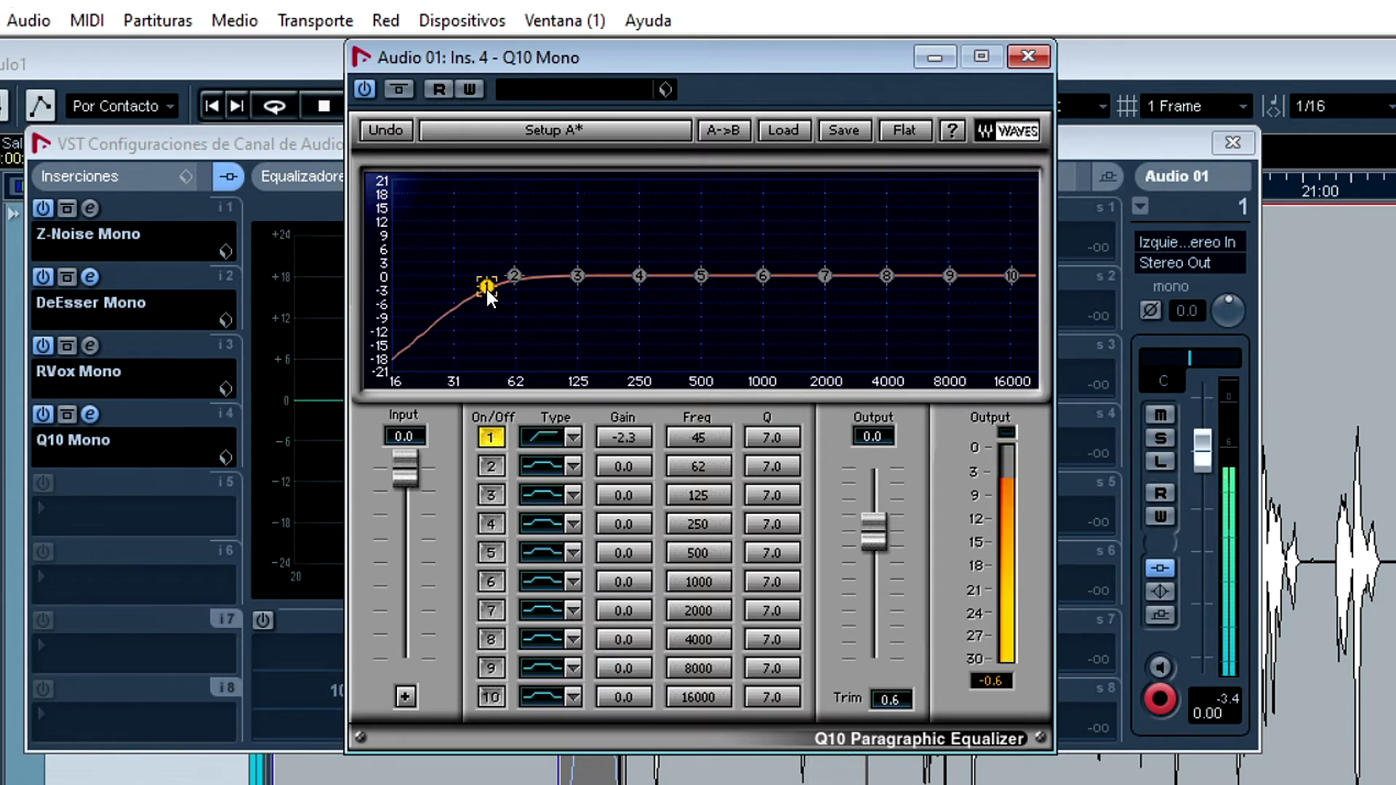
key("space")
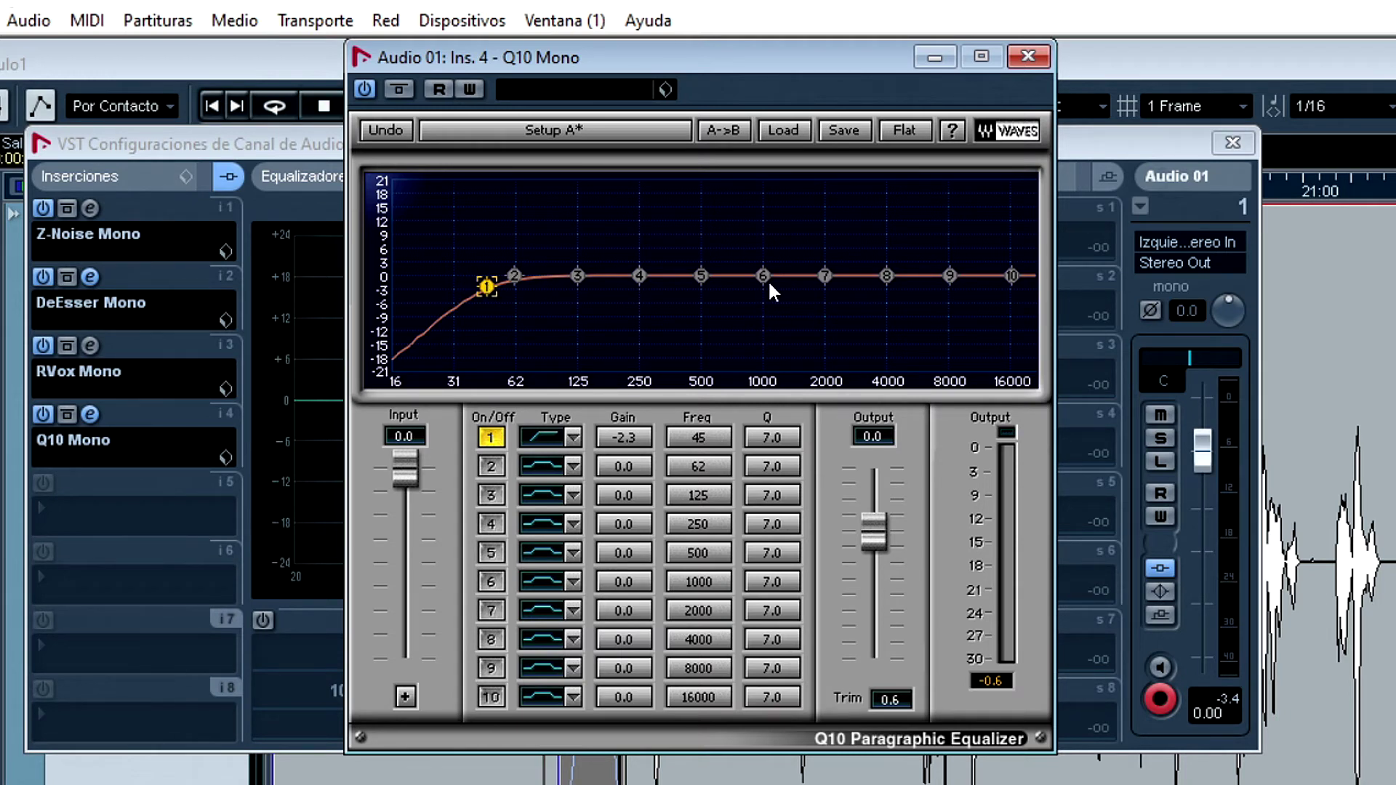
left_click_drag(824, 276, 832, 338)
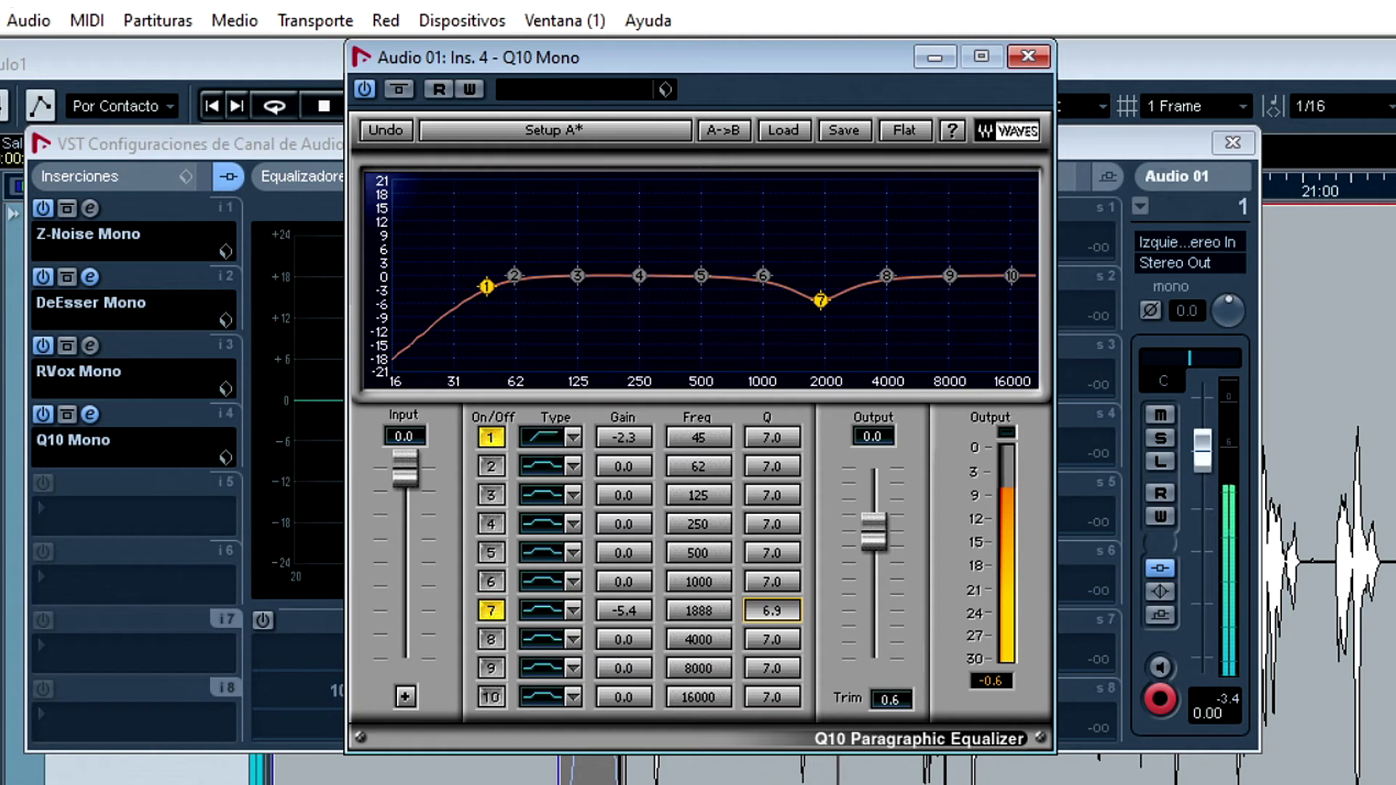
mouse_move(772, 611)
left_mouse_down()
mouse_move(772, 578)
mouse_move(782, 633)
left_mouse_up()
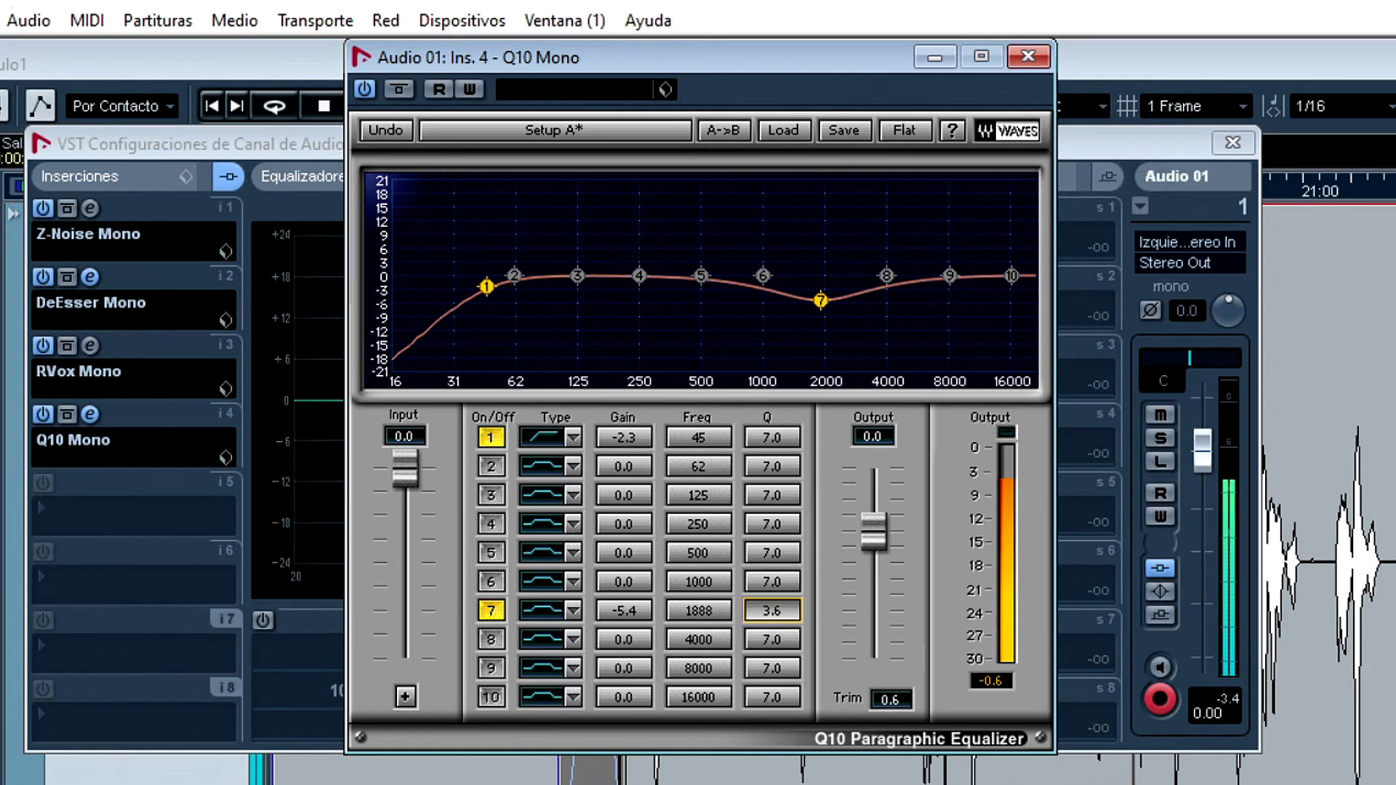
- Cut band 8 by 3.2 at 4826 Hz and band 6 by 1.5 at 972 Hz, and boost band 9 by 6.5 at 13749 Hz
left_click(887, 276)
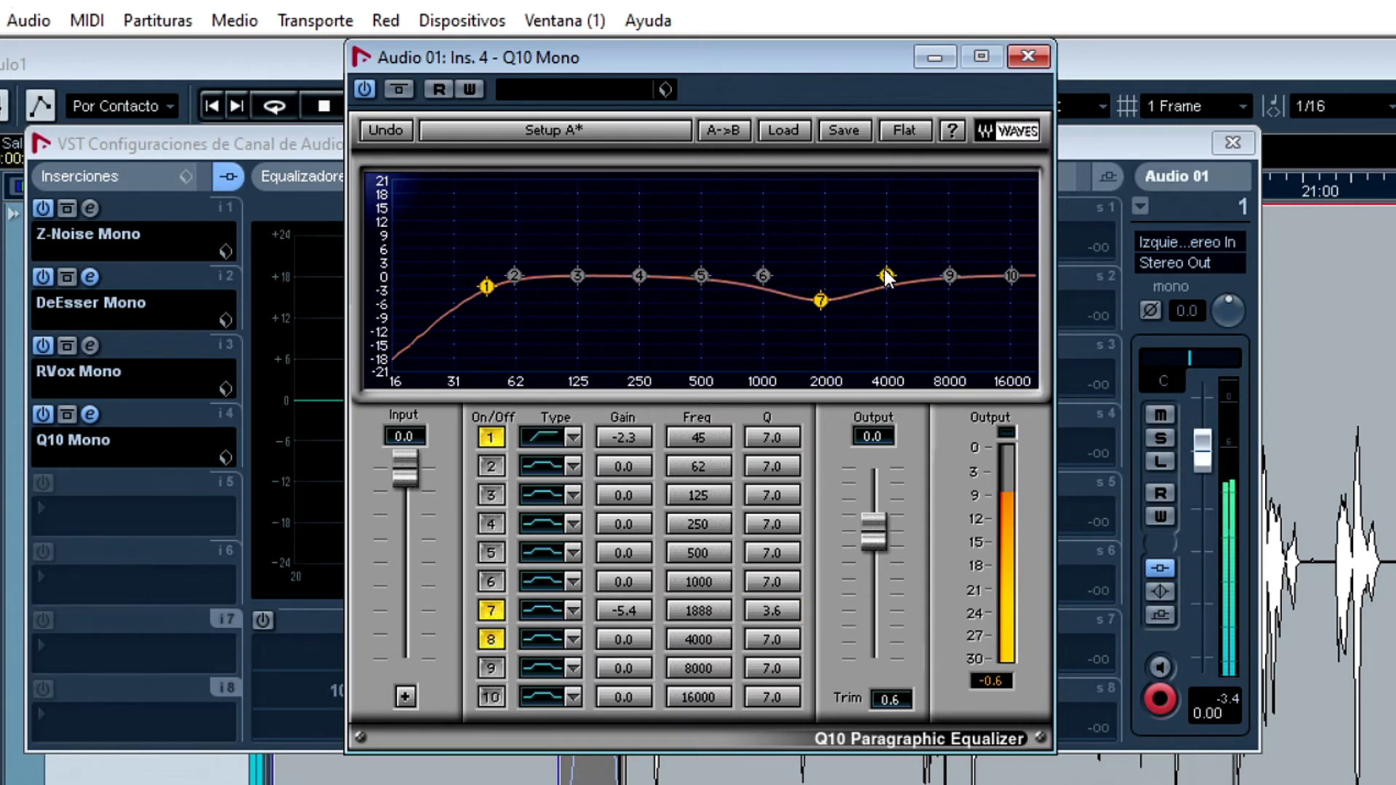
left_click_drag(886, 276, 904, 291)
left_click_drag(763, 276, 760, 282)
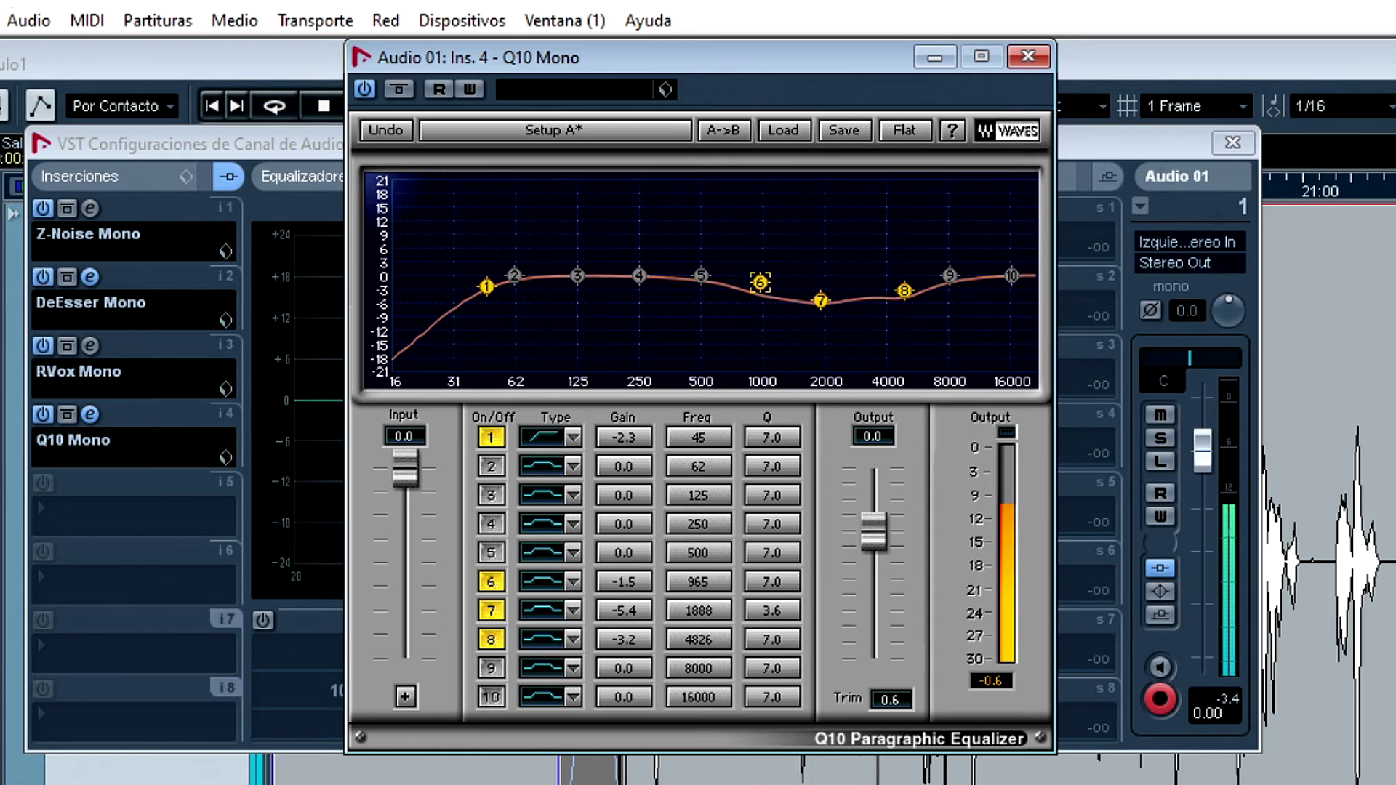
left_click_drag(950, 275, 998, 245)
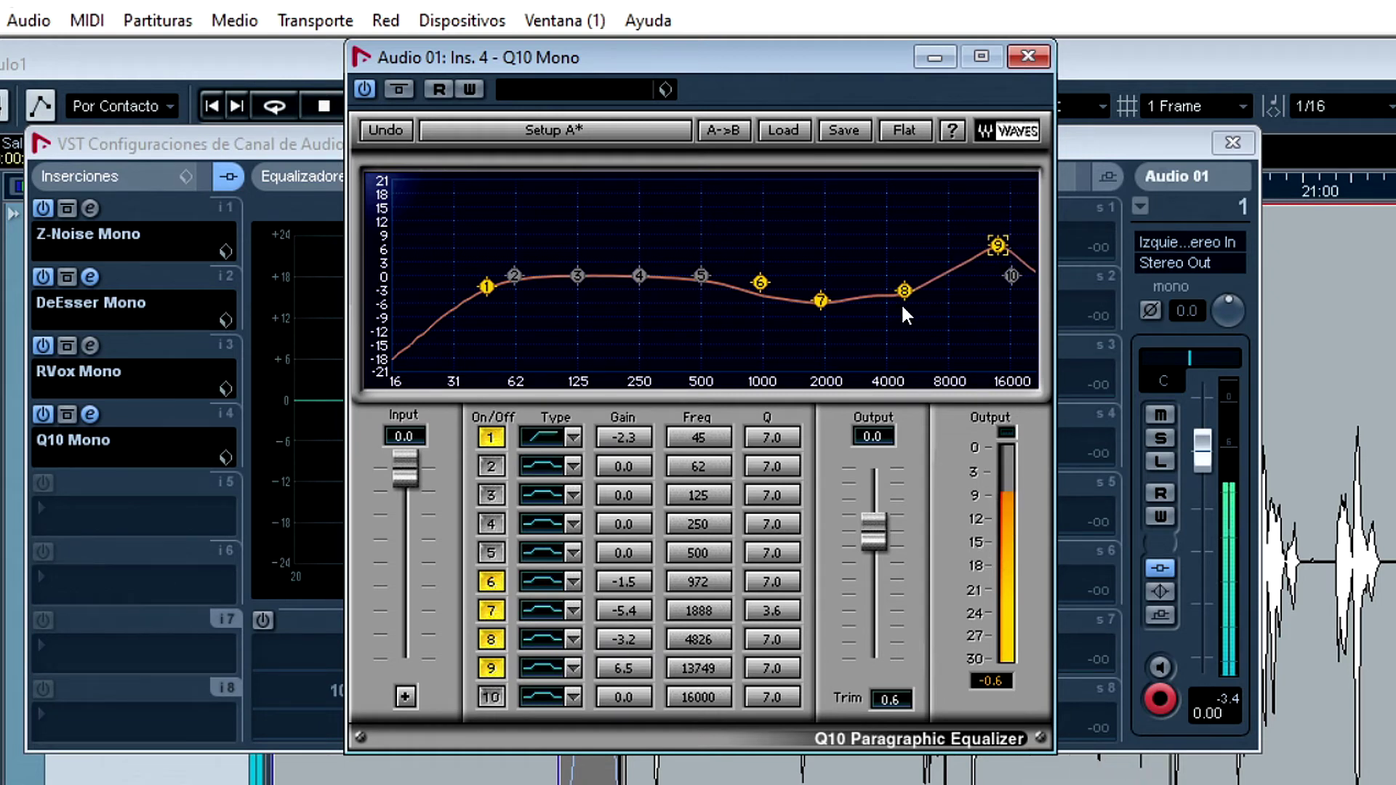
- Deepen the upper-mid cuts by moving band 7 to 2556 Hz at gain -7.1 and band 8 to 5823 Hz at gain -4.6
left_click_drag(905, 292, 913, 293)
left_click_drag(820, 301, 839, 303)
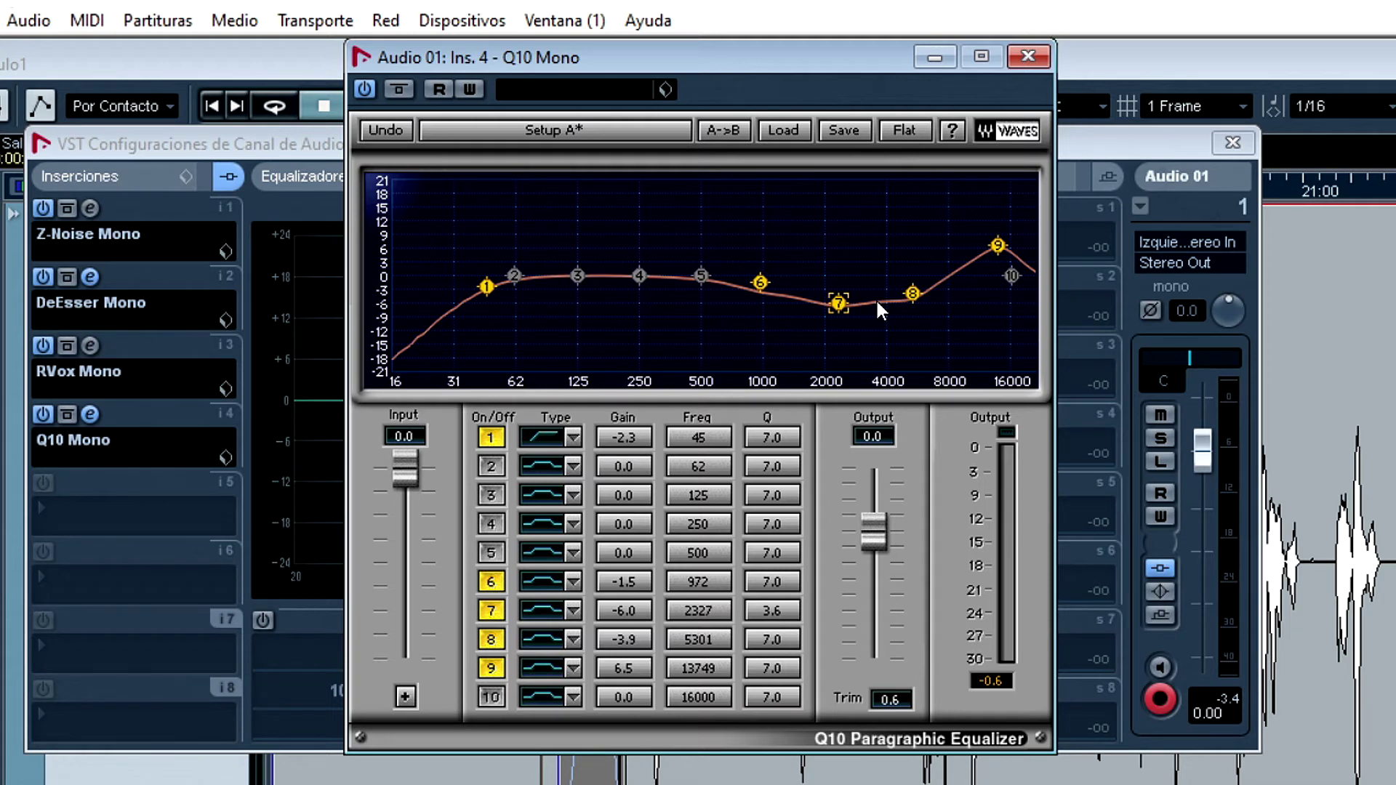
left_click_drag(913, 293, 848, 308)
- Move band 1 to 56 Hz at gain -2.7 and set band 3 to 126 Hz, gain -1.7 and Q 3.0
left_click_drag(487, 286, 577, 277)
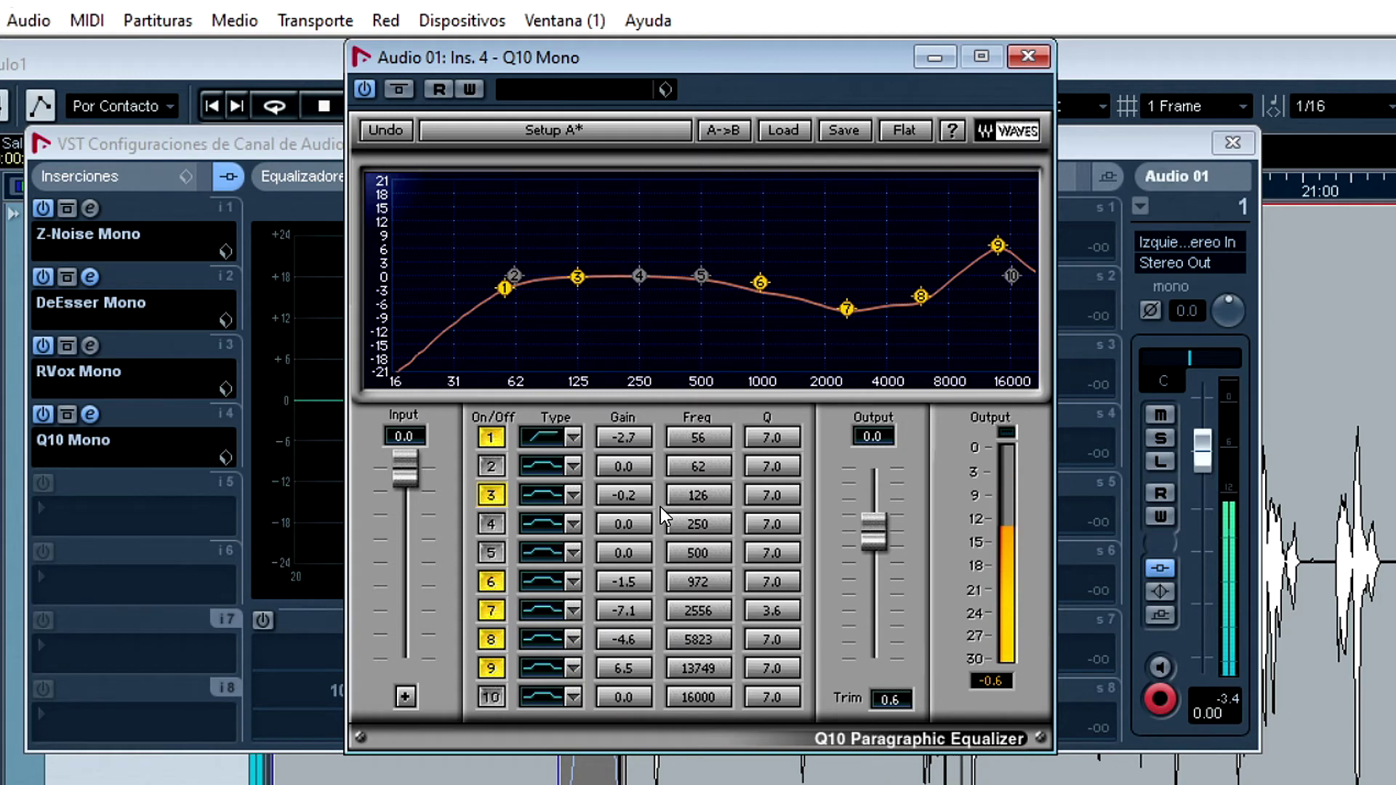
left_click(773, 495)
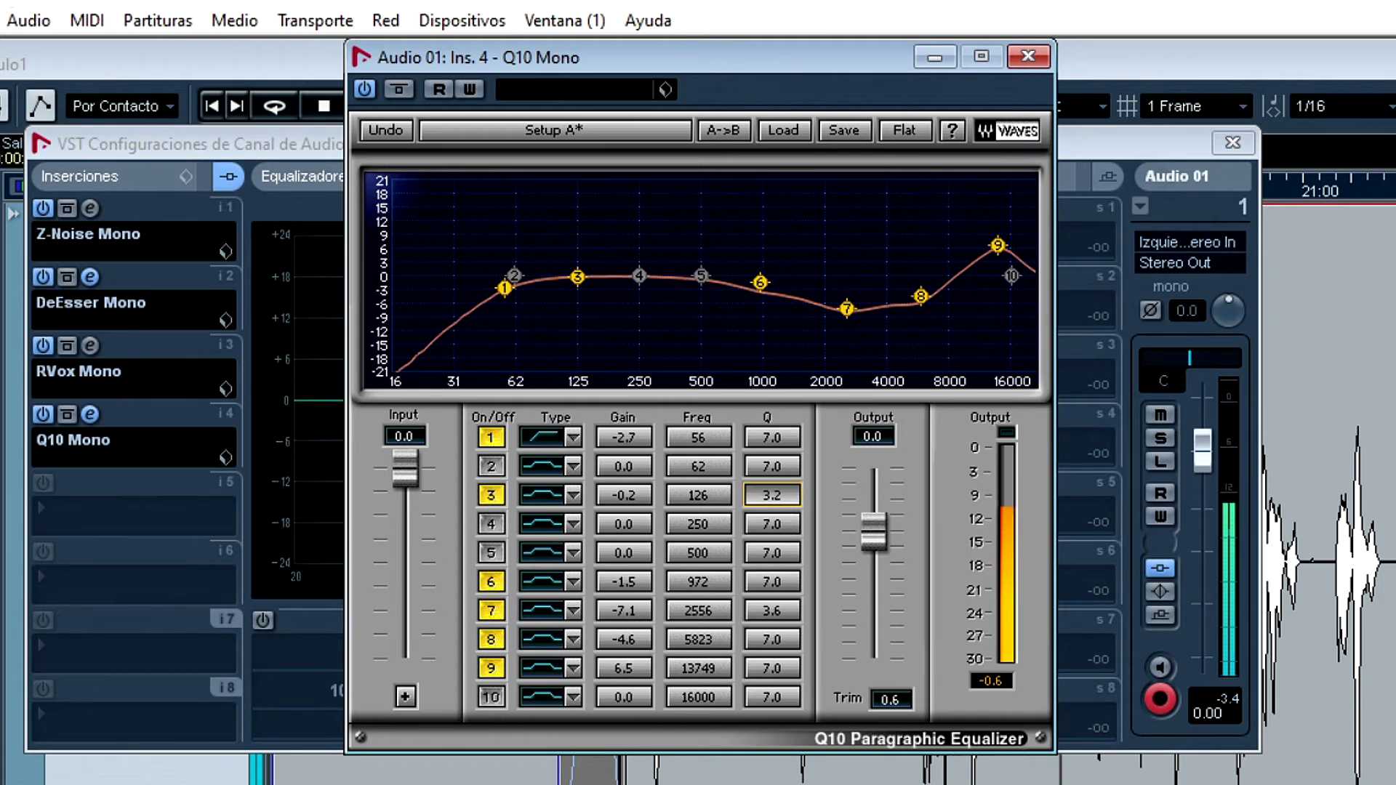
left_click_drag(577, 284, 577, 291)
key("space")
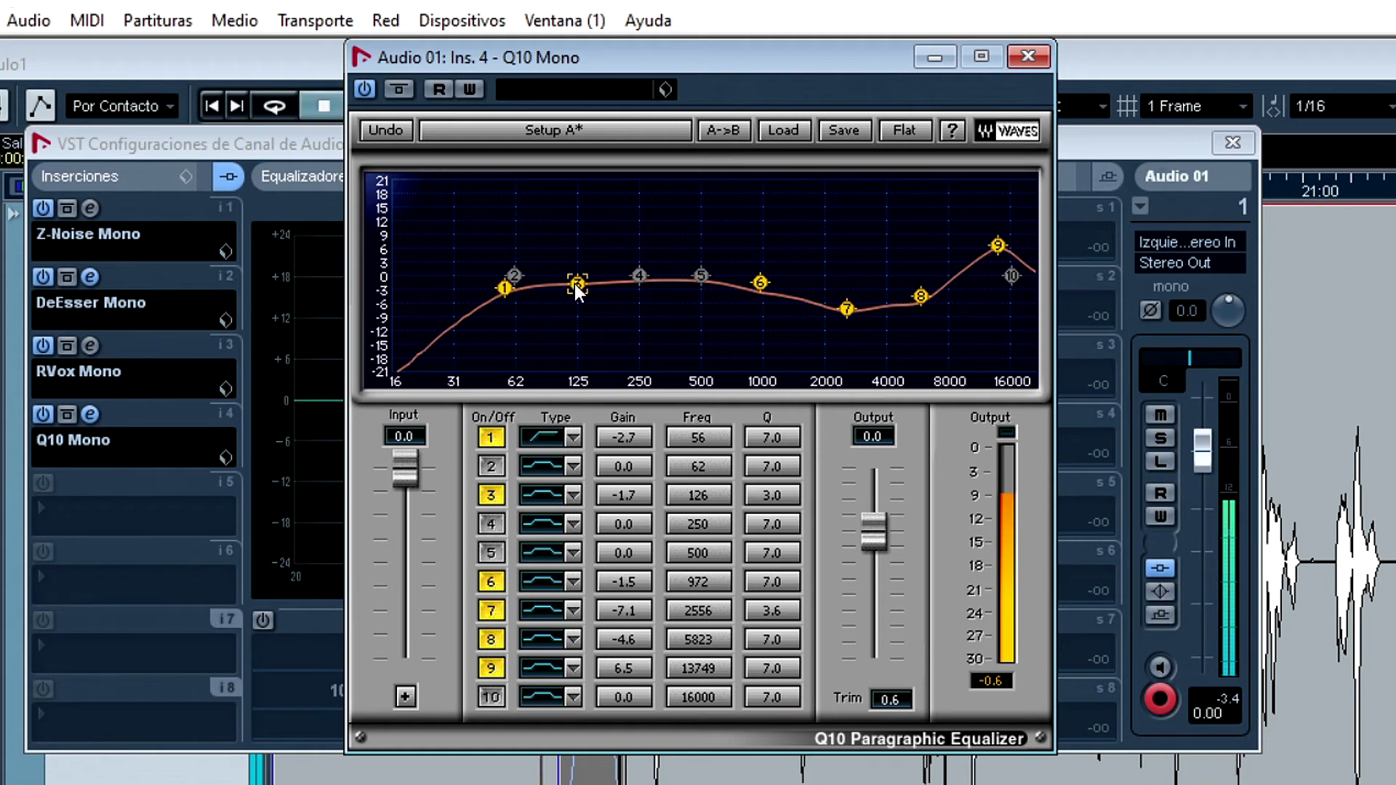
- Shift band 7 to 2911 Hz at gain -7.0 and band 8 to 7231 Hz at gain -3.9, and play the voice
left_click_drag(921, 296, 933, 288)
left_click_drag(853, 318, 940, 294)
key("space")
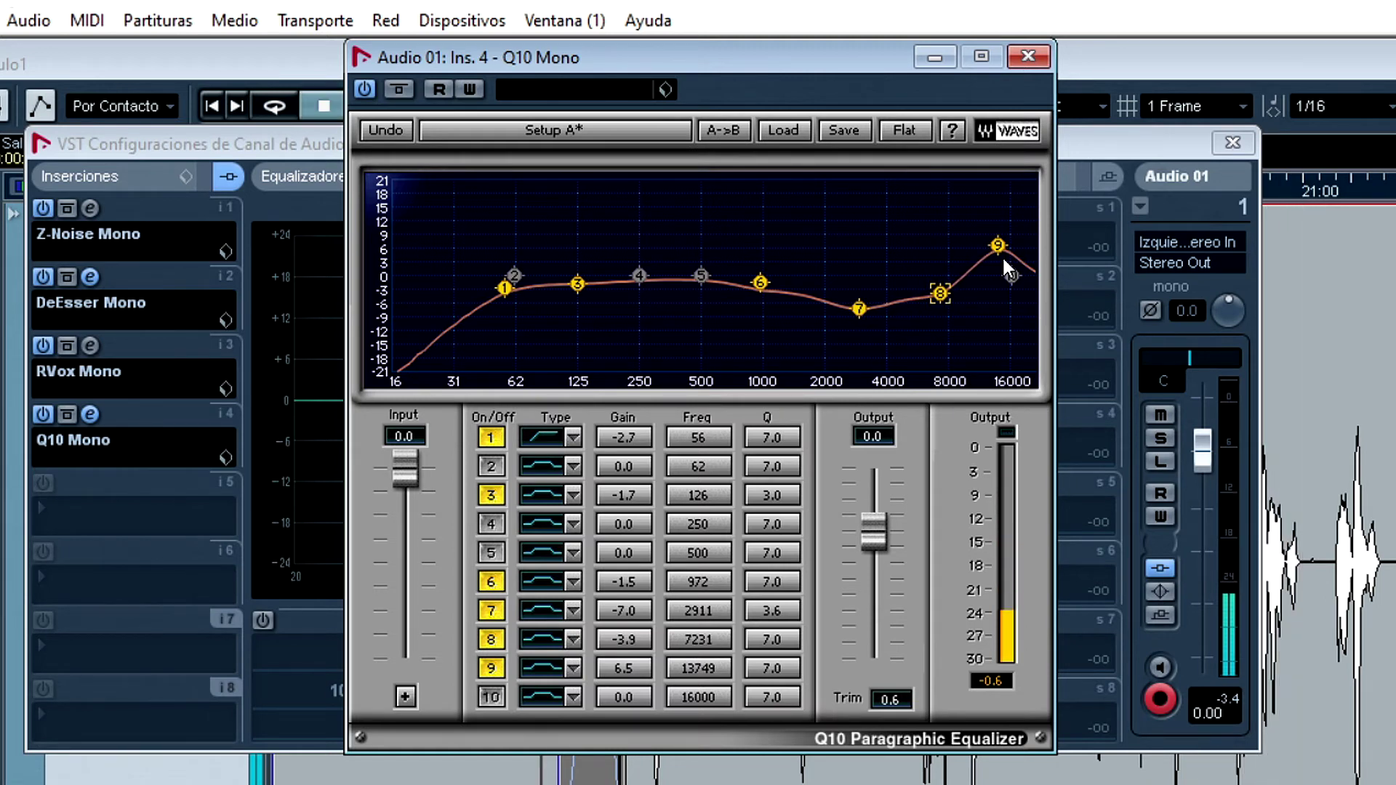
- Compare the voice during playback with the Q10 equalizer switched off and on again
left_click(365, 95)
key("space")
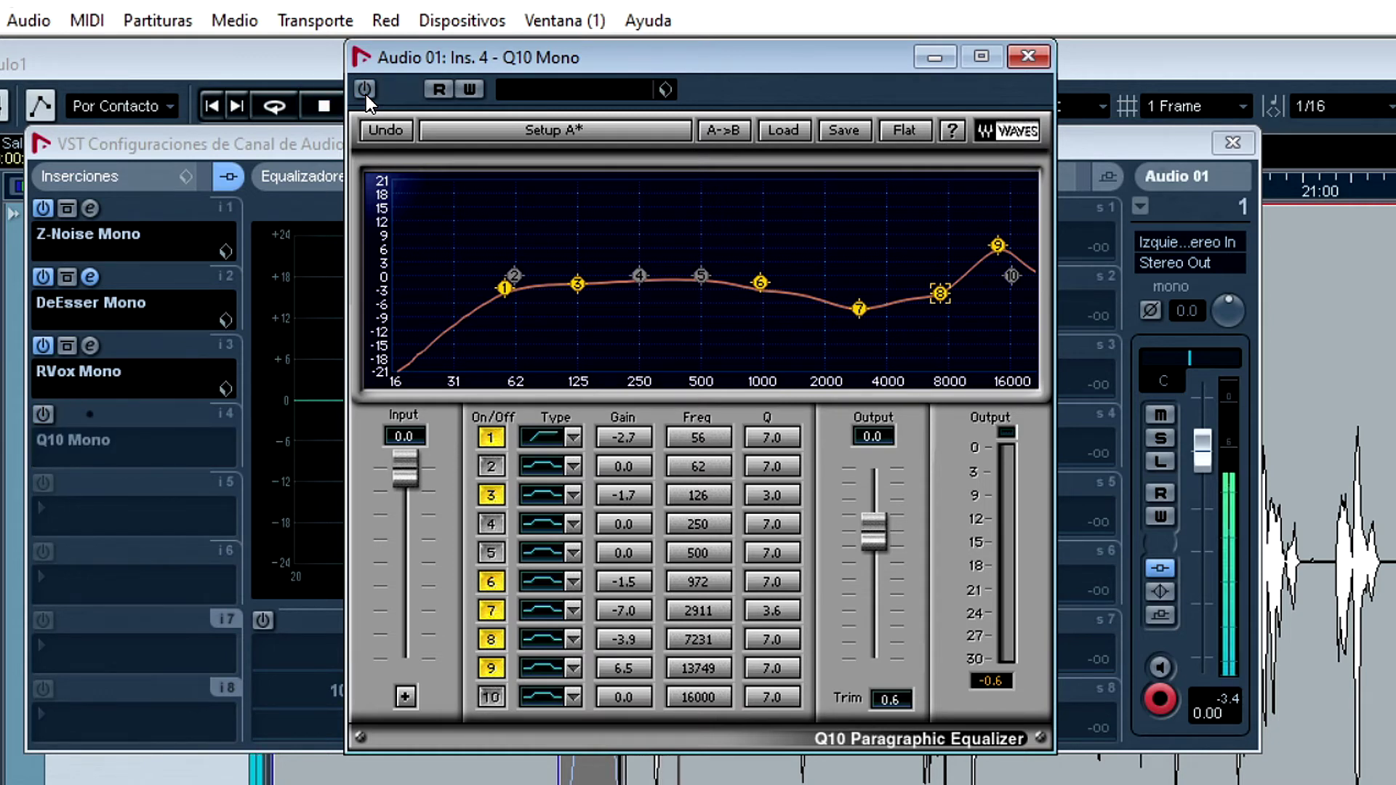
key("space")
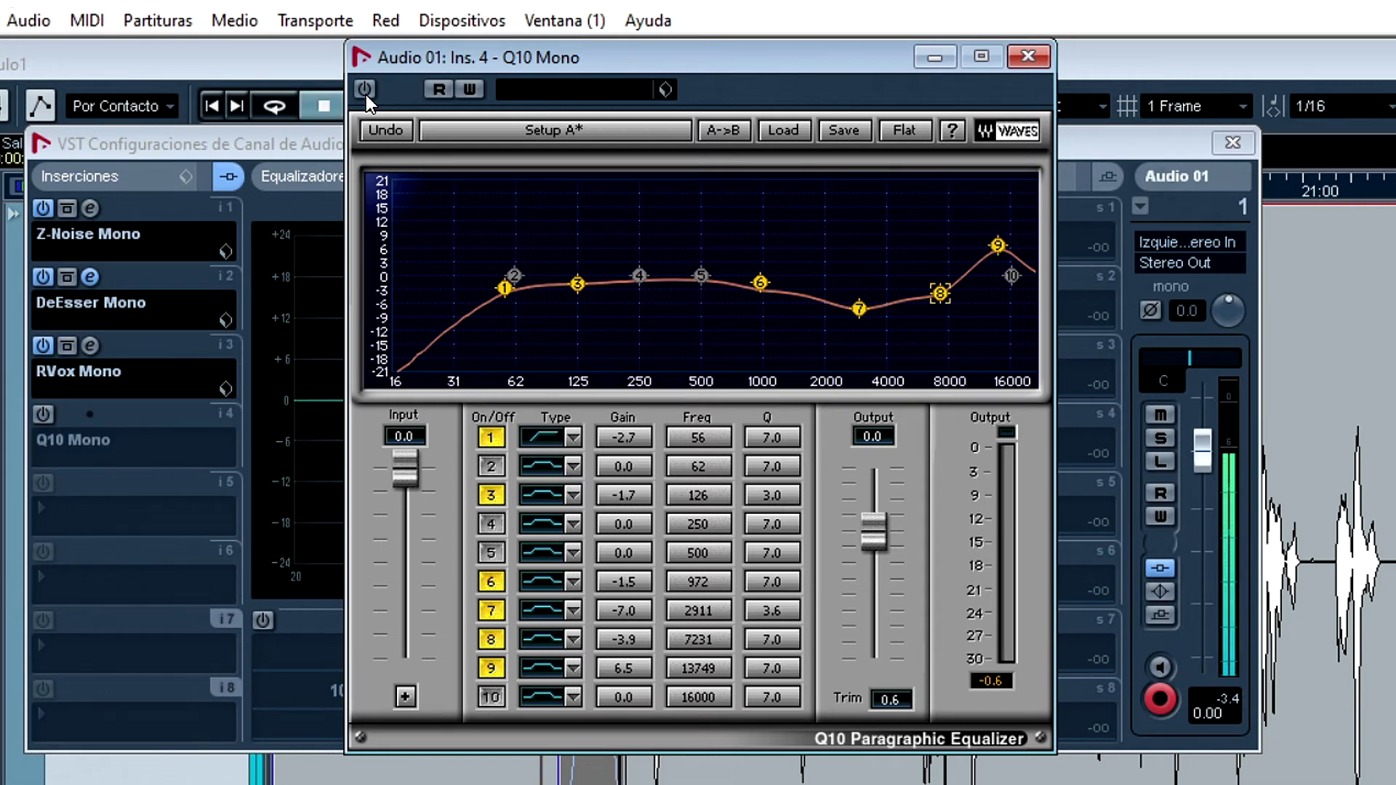
left_click(365, 88)
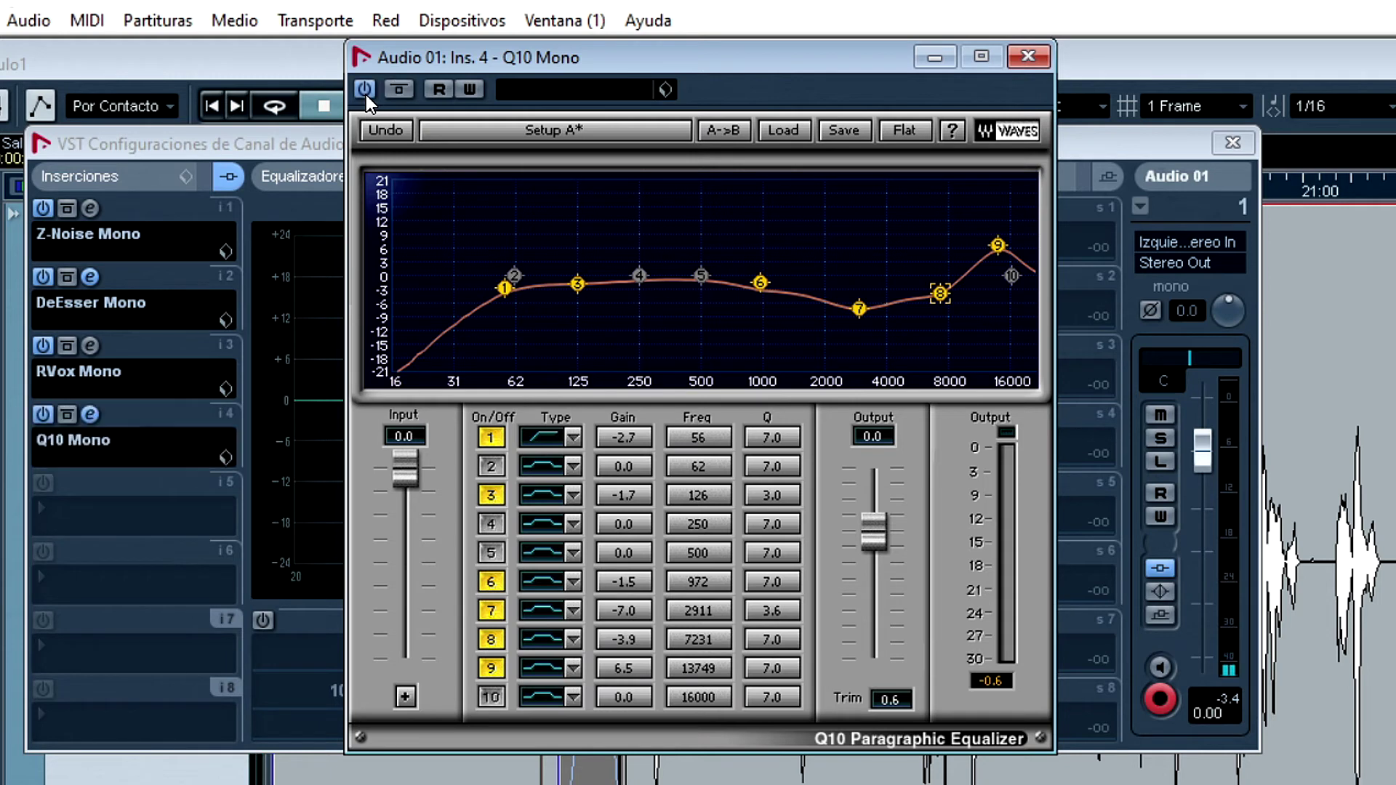
key("space")
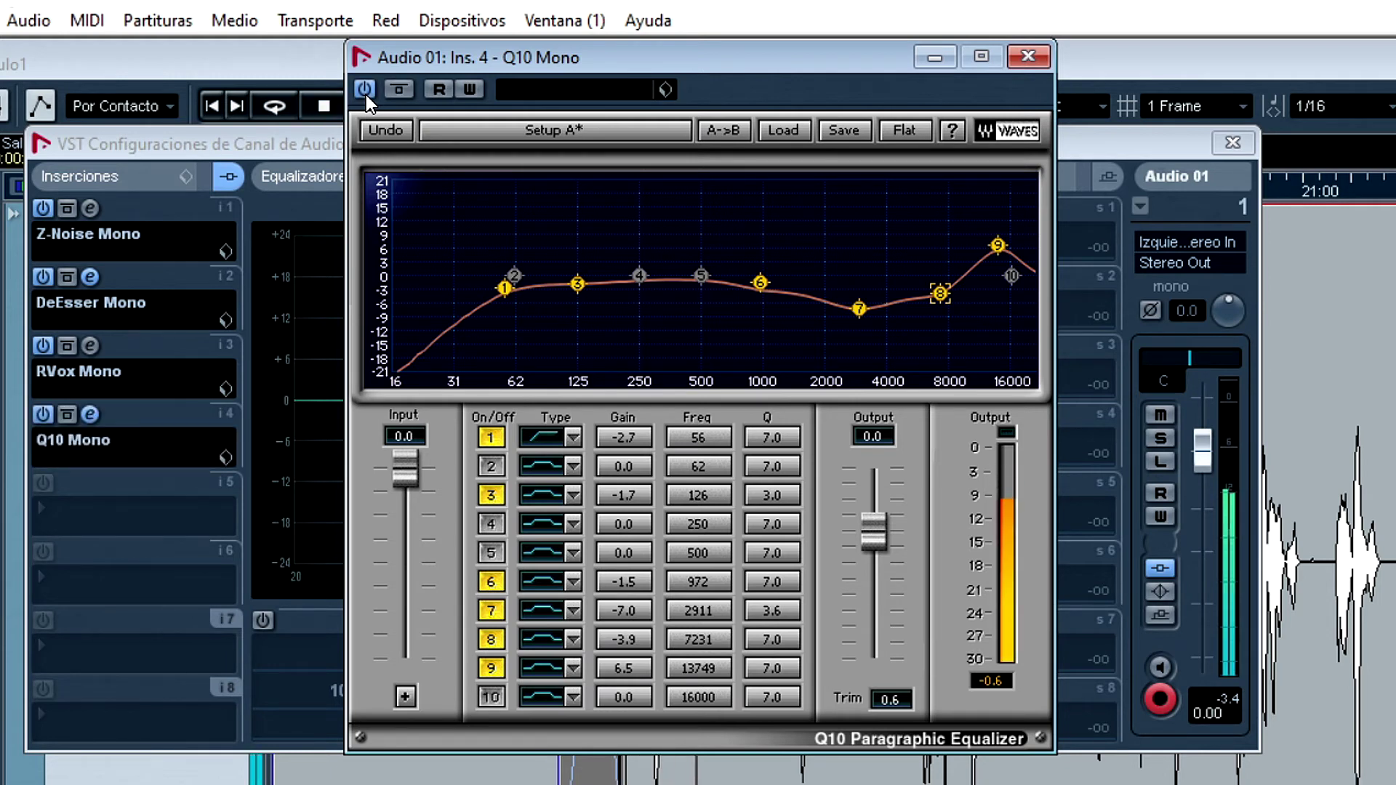
- Reduce band 9 to gain 4.9 at 13358 Hz, set band 8's gain to -2.6, and close the equalizer
left_click_drag(998, 245, 995, 251)
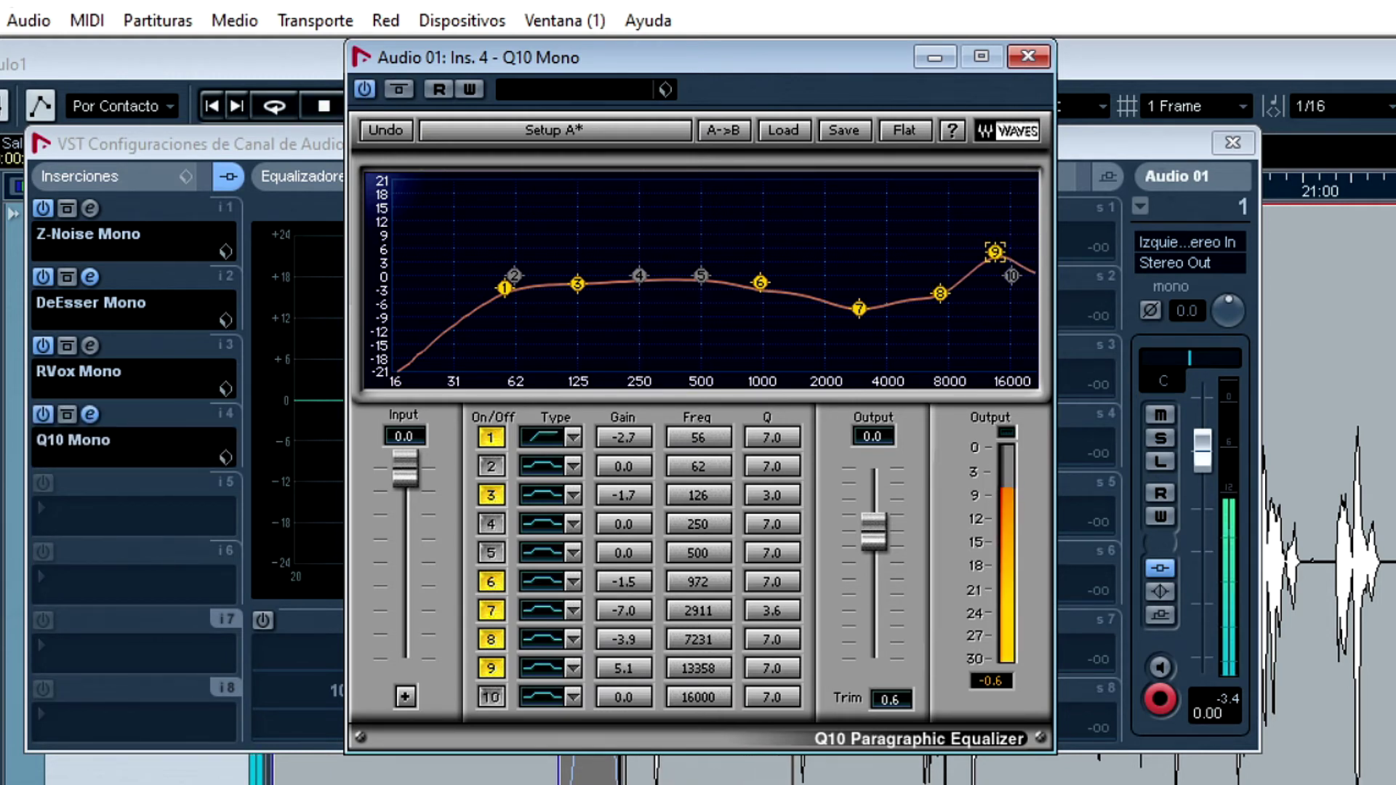
left_click_drag(940, 293, 940, 288)
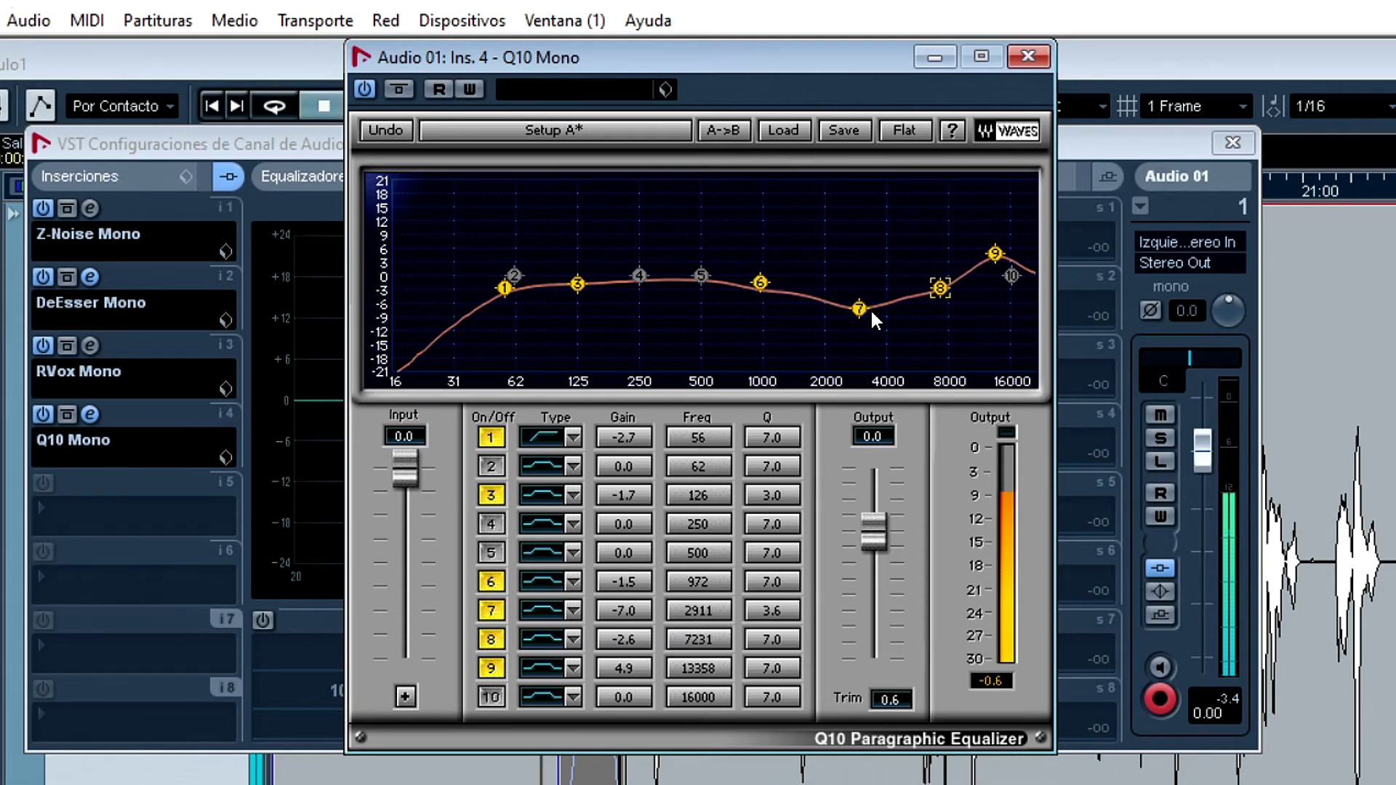
left_click(1015, 58)
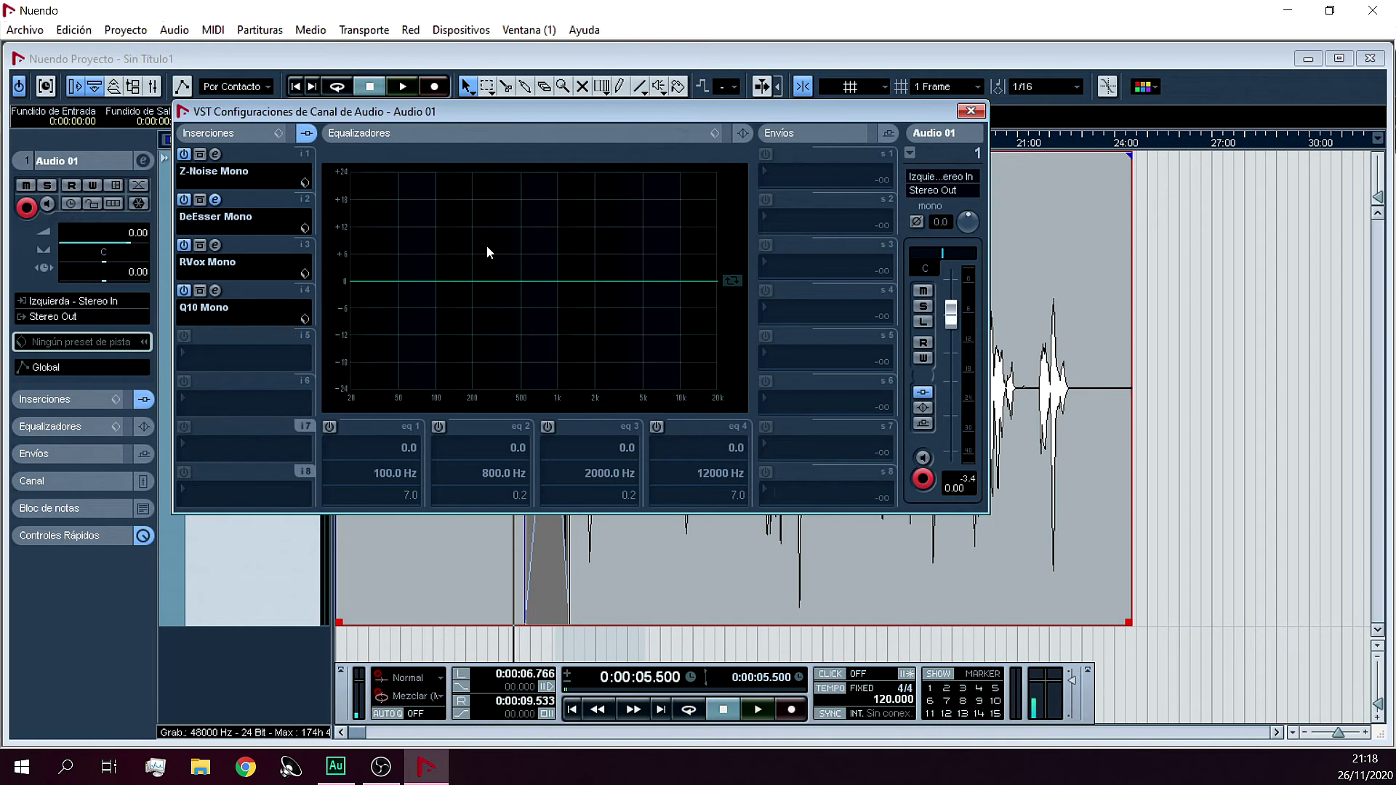
- Load iZotope Ozone 7 Exciter into Audio 01's fifth insert slot and raise the highest band's Amount during playback
left_click(187, 352)
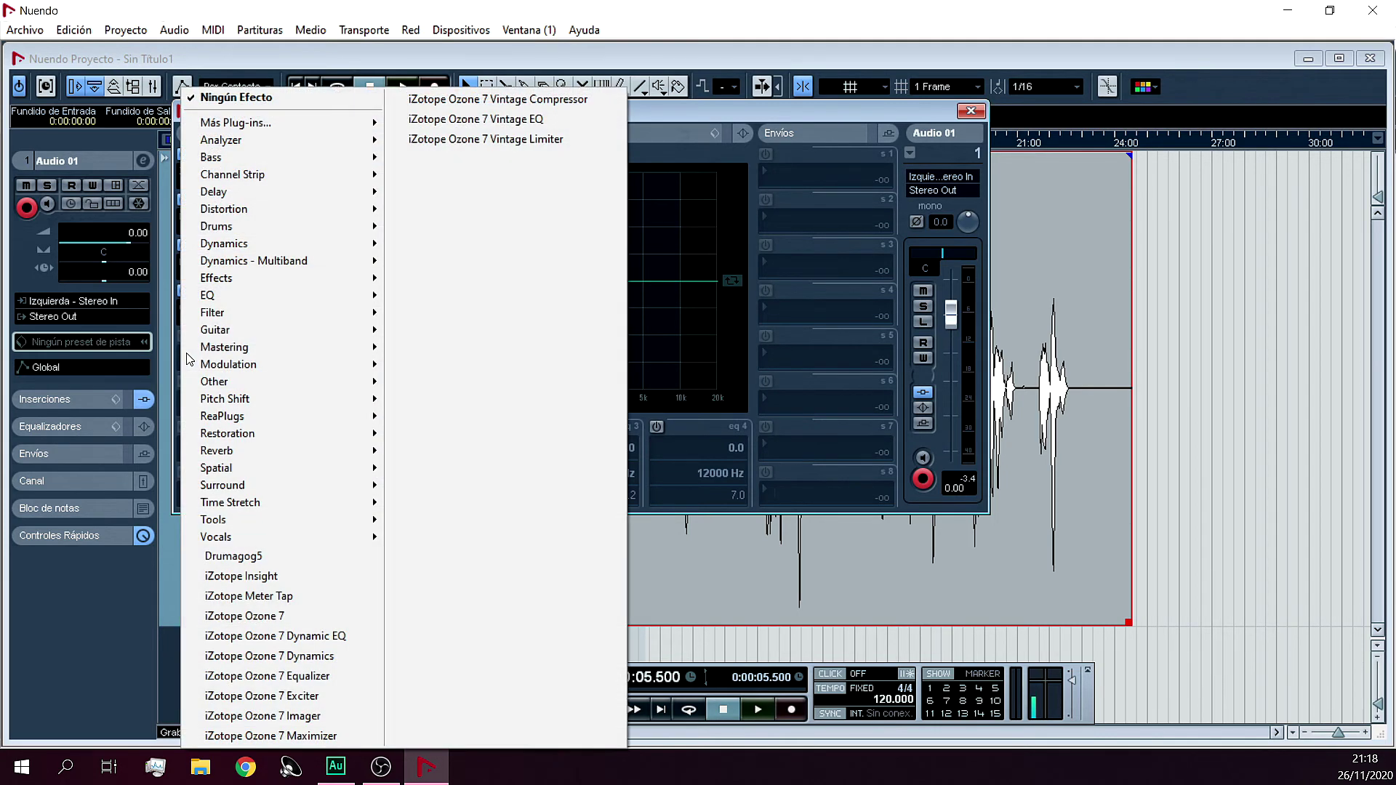
mouse_move(205, 365)
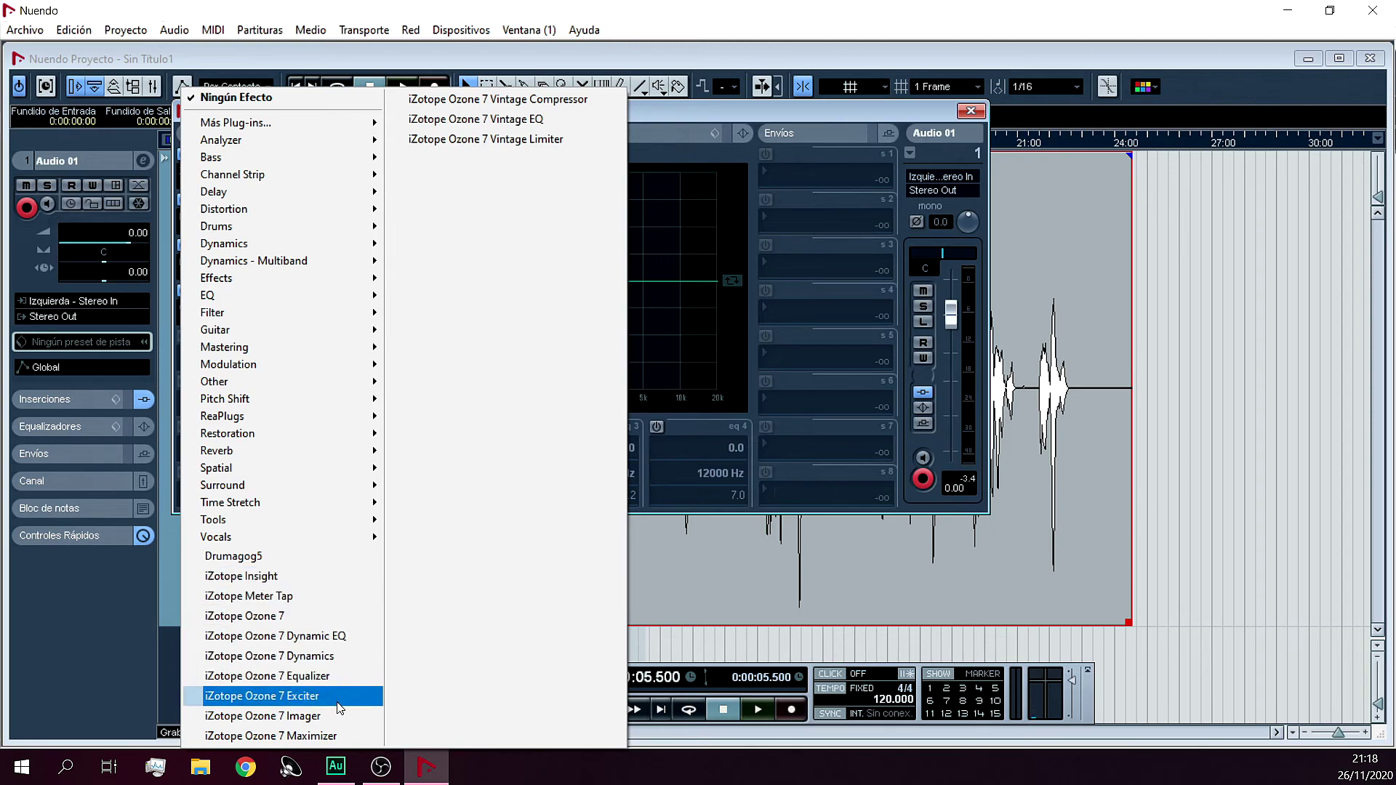
left_click(291, 696)
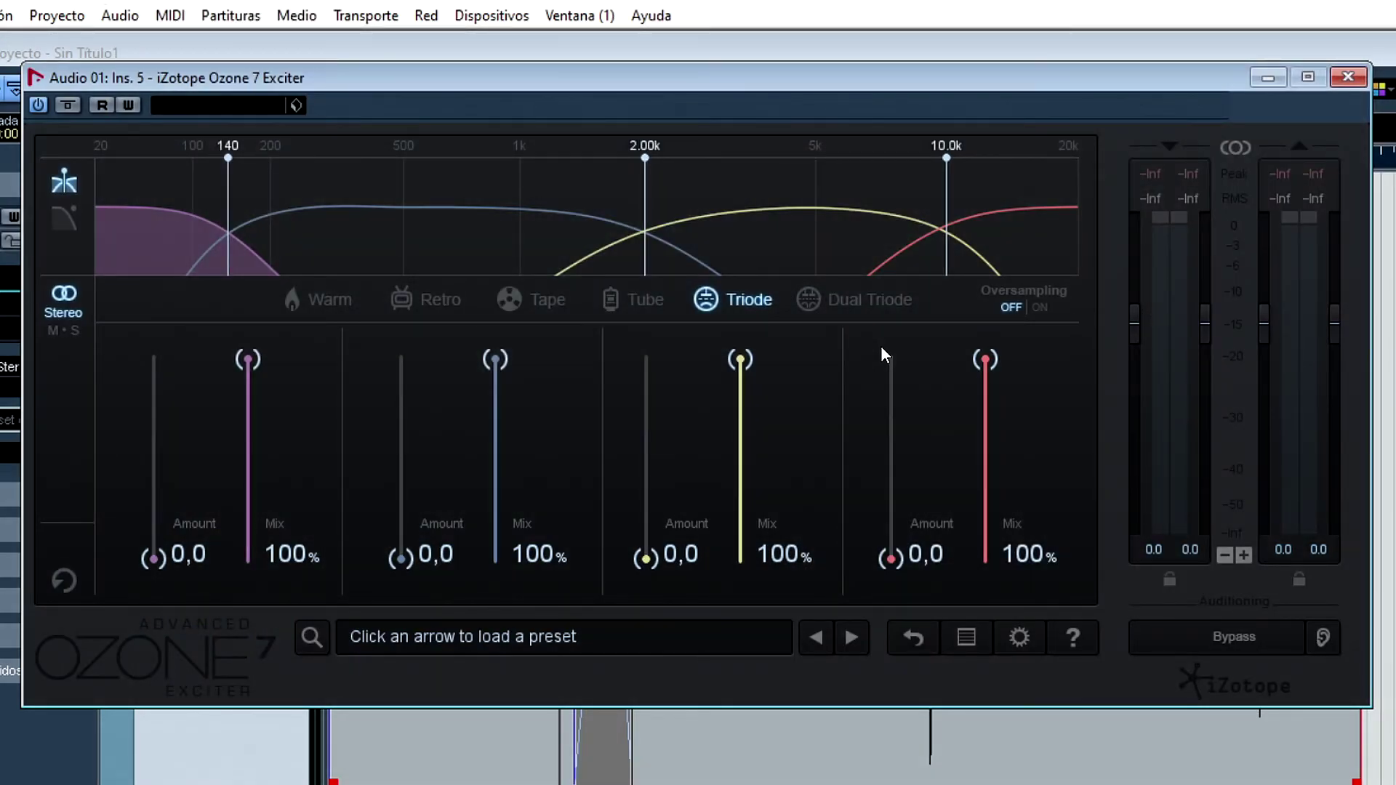
key("space")
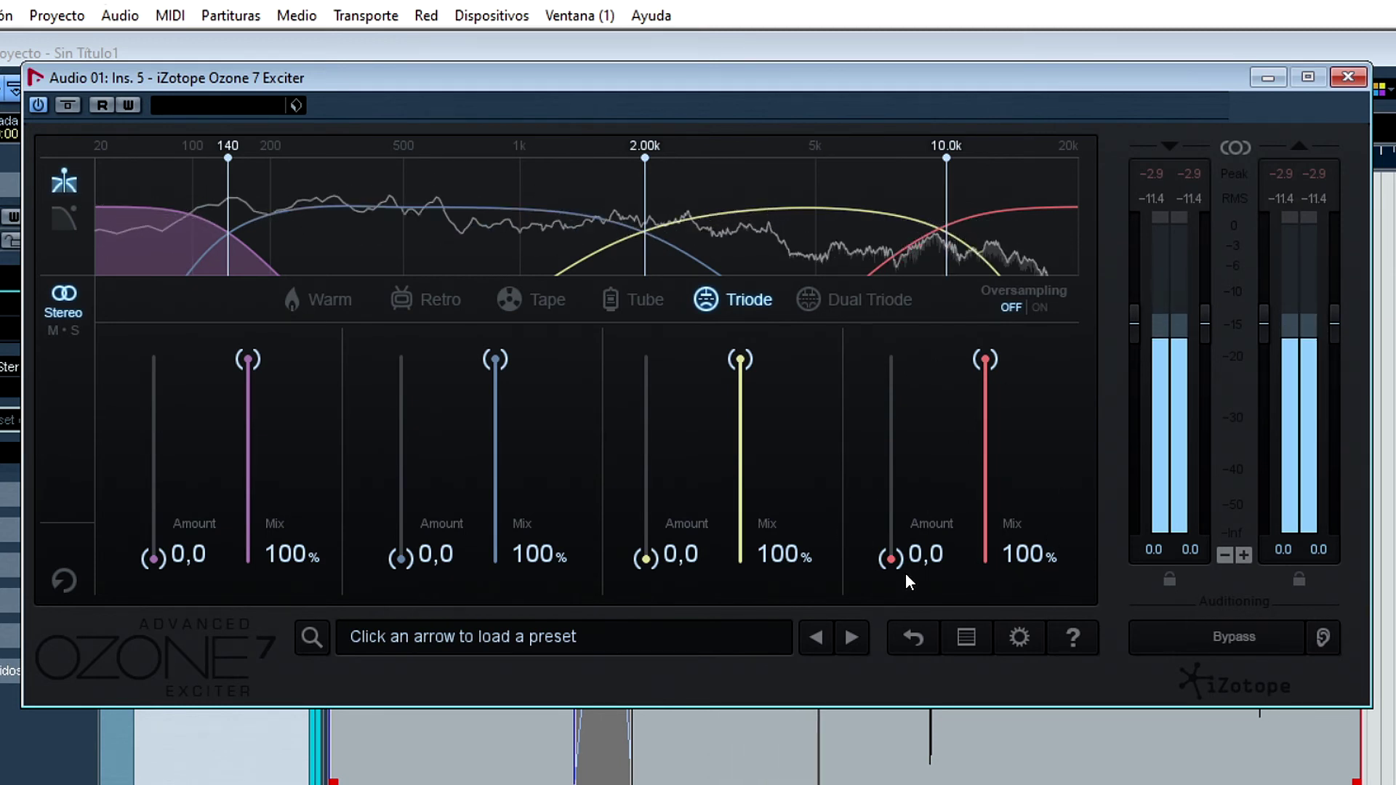
left_click_drag(900, 556, 902, 393)
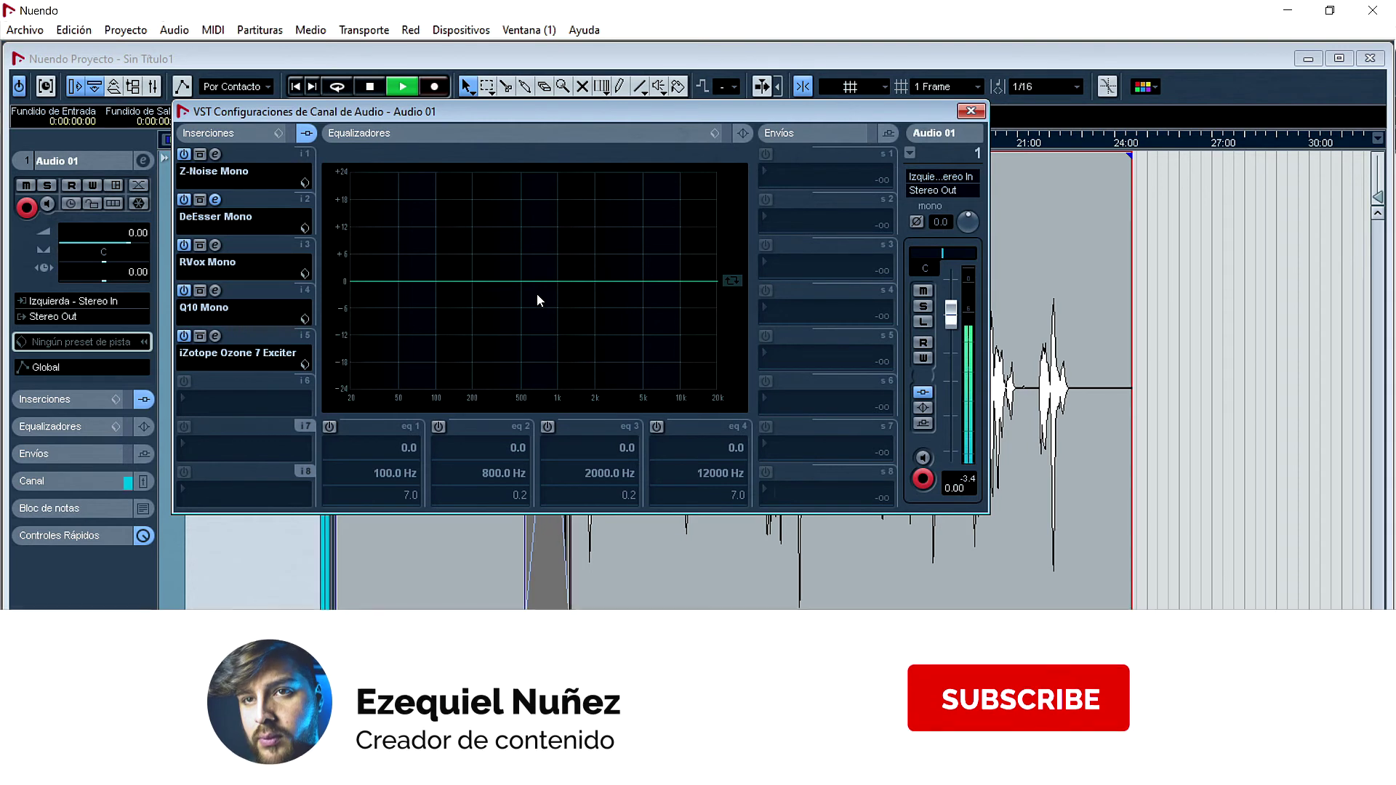
key("space")
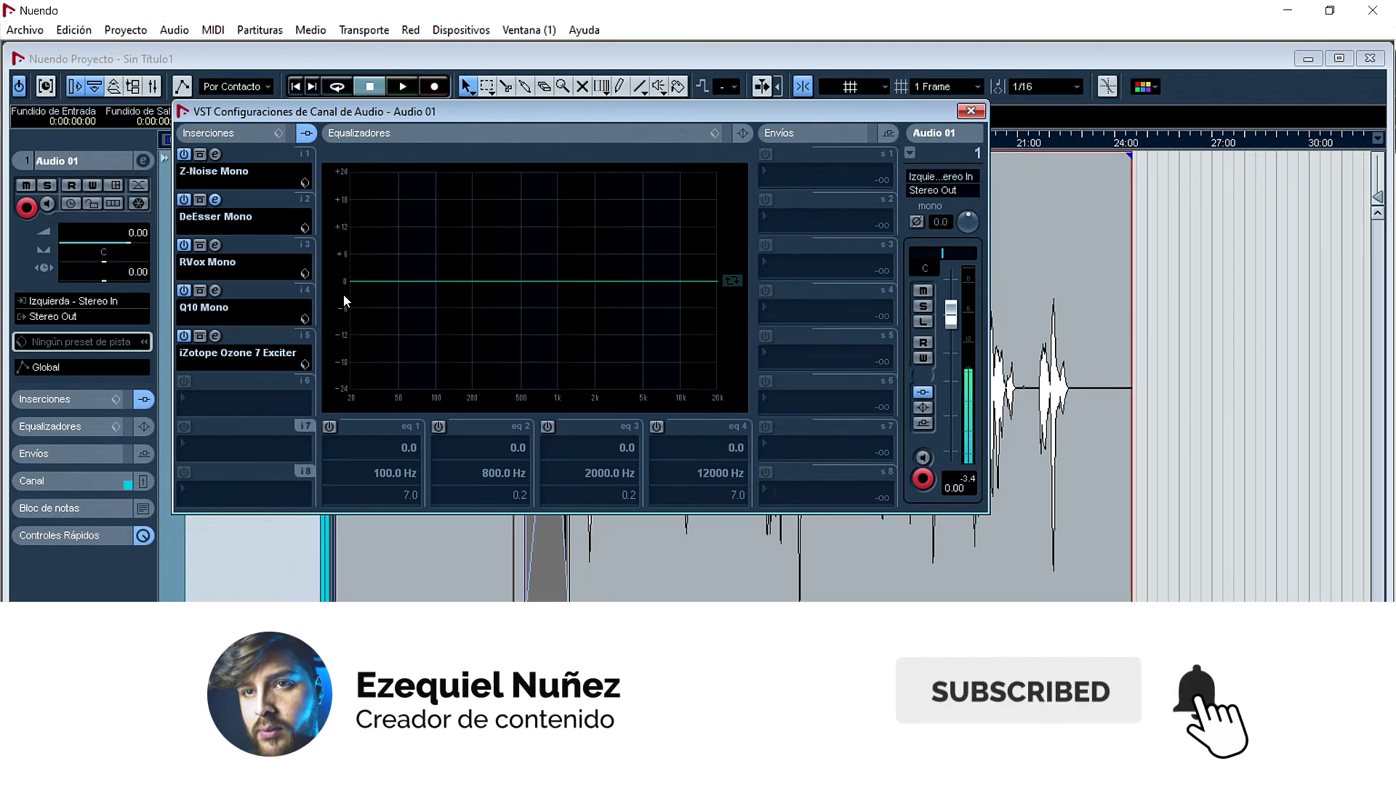
- Compare the voice during playback with the Ozone 7 Exciter insert switched off and on again
left_click(183, 338)
key("space")
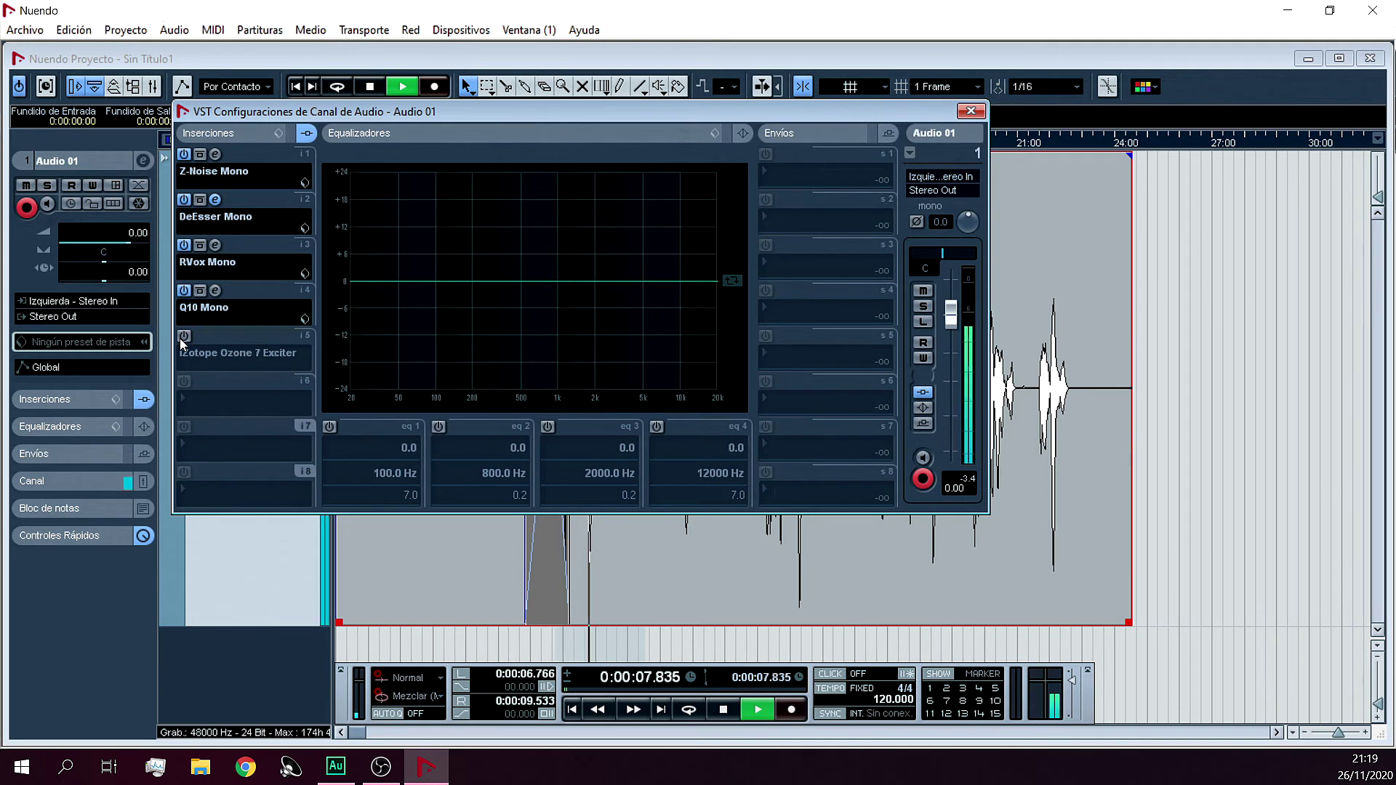
key("space")
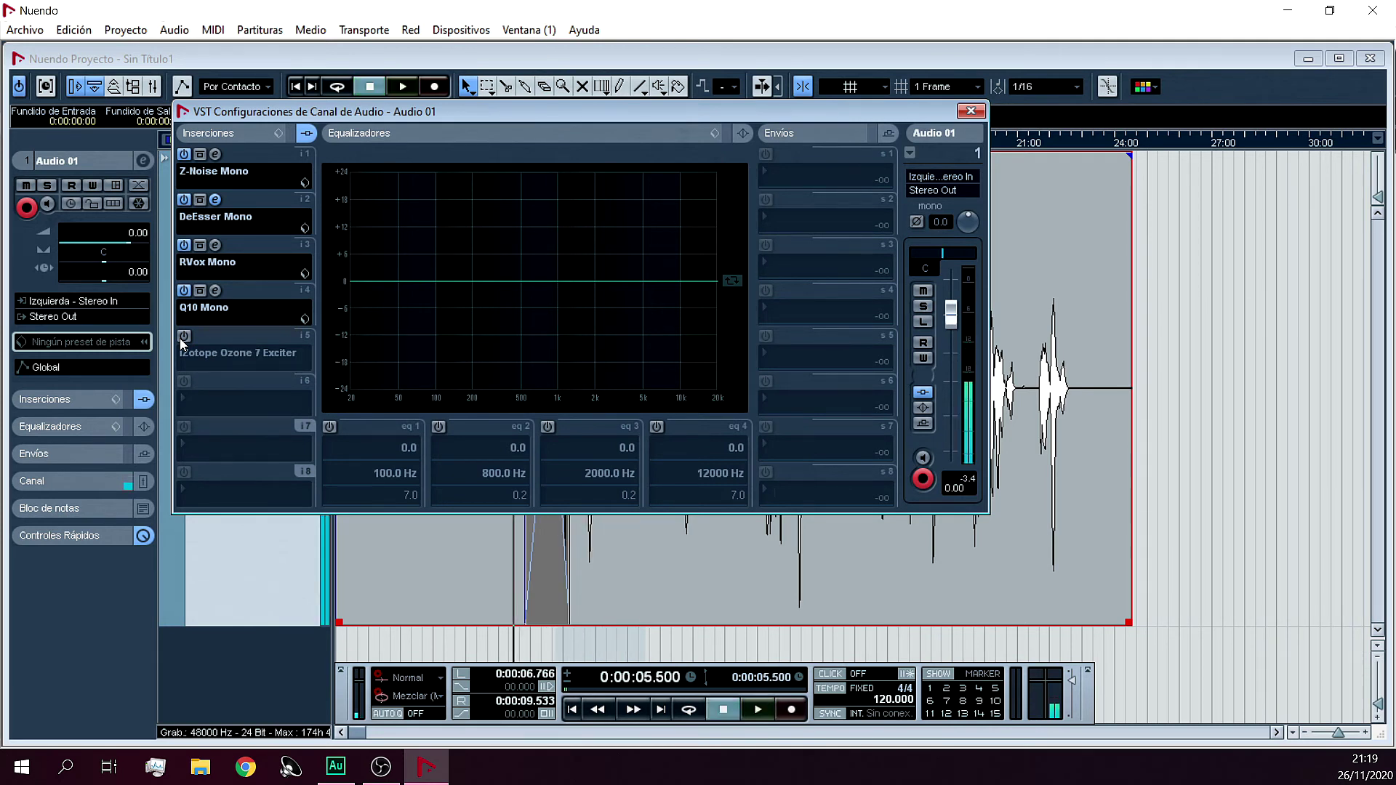
left_click(183, 338)
key("space")
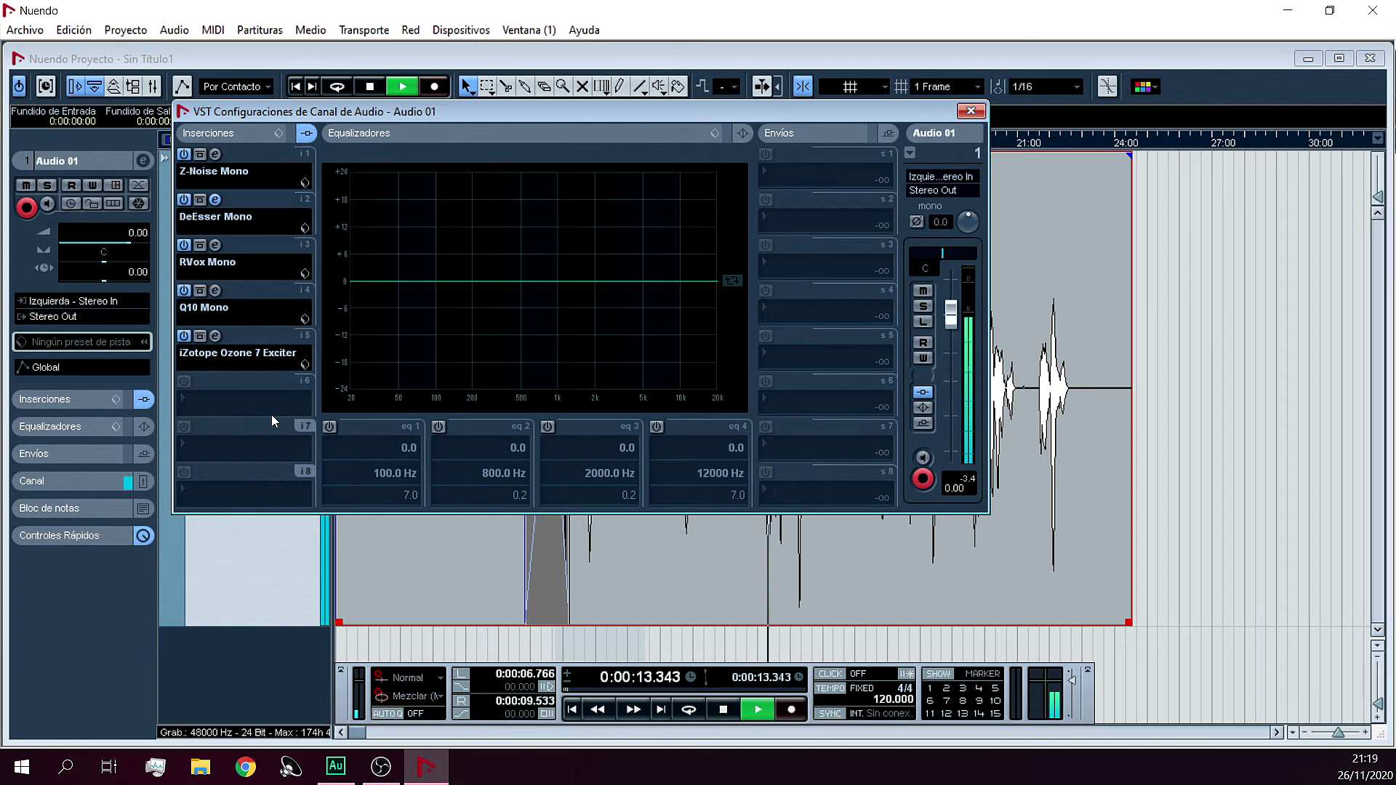
key("space")
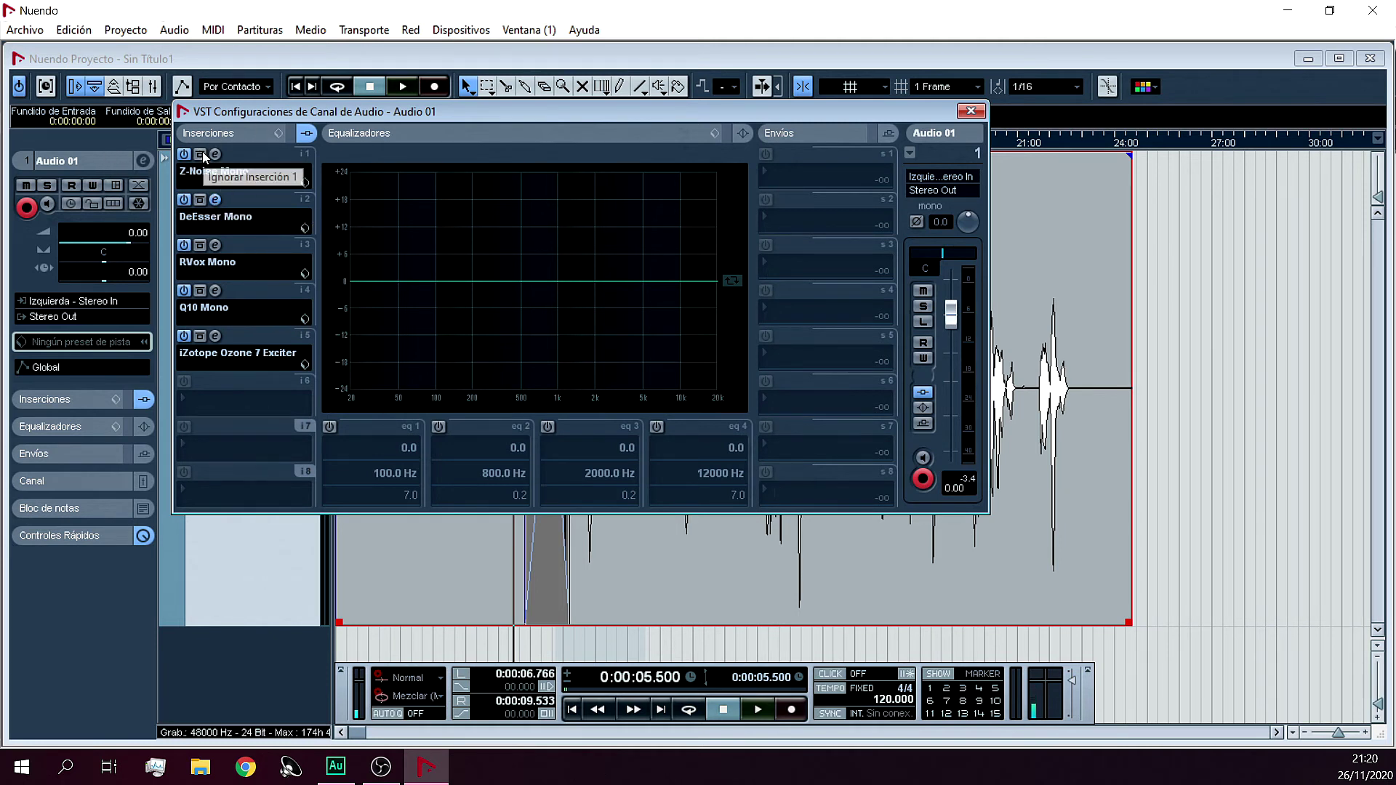
- Review the DeEsser Mono, RVox Mono and Q10 Mono insert settings one after another, closing each plug-in
left_click(216, 201)
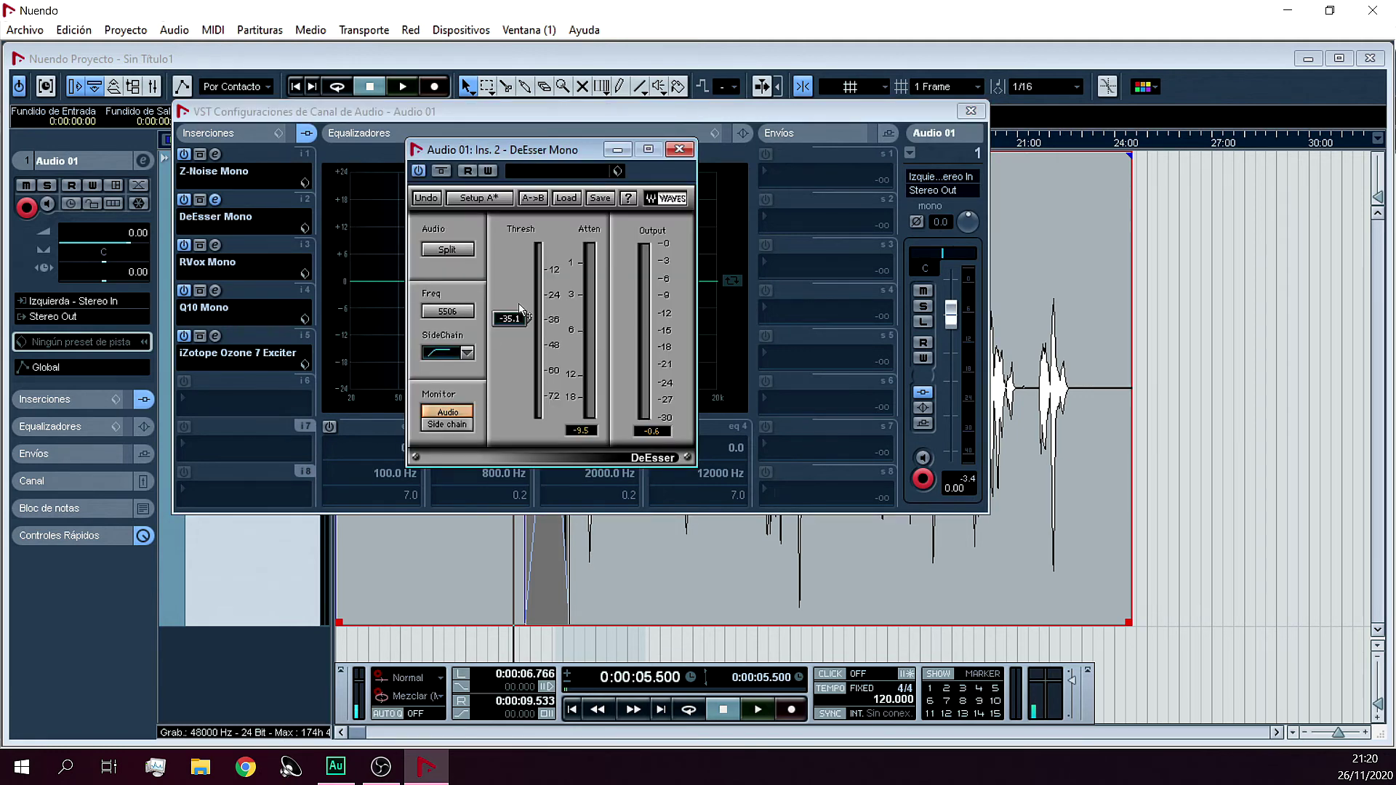
left_click(679, 151)
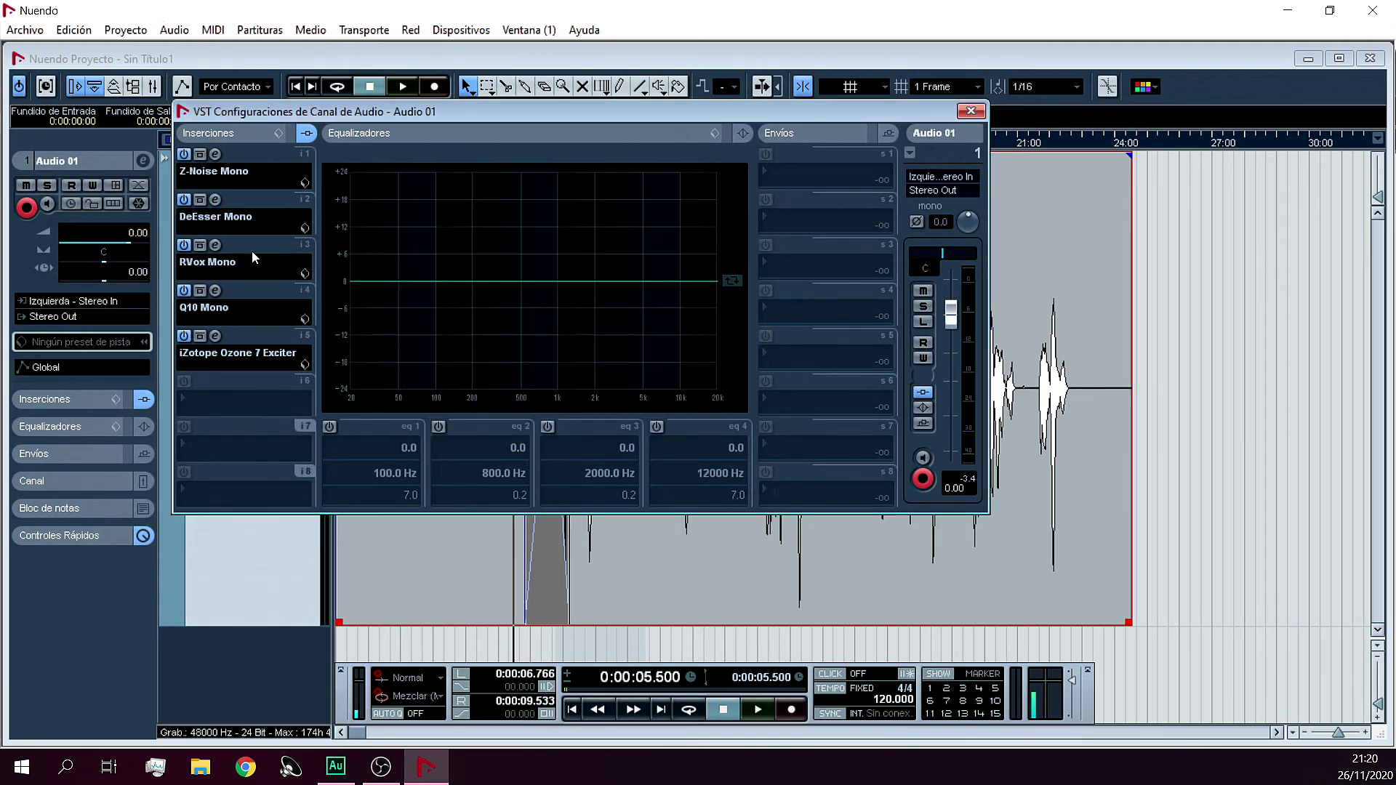
left_click(216, 246)
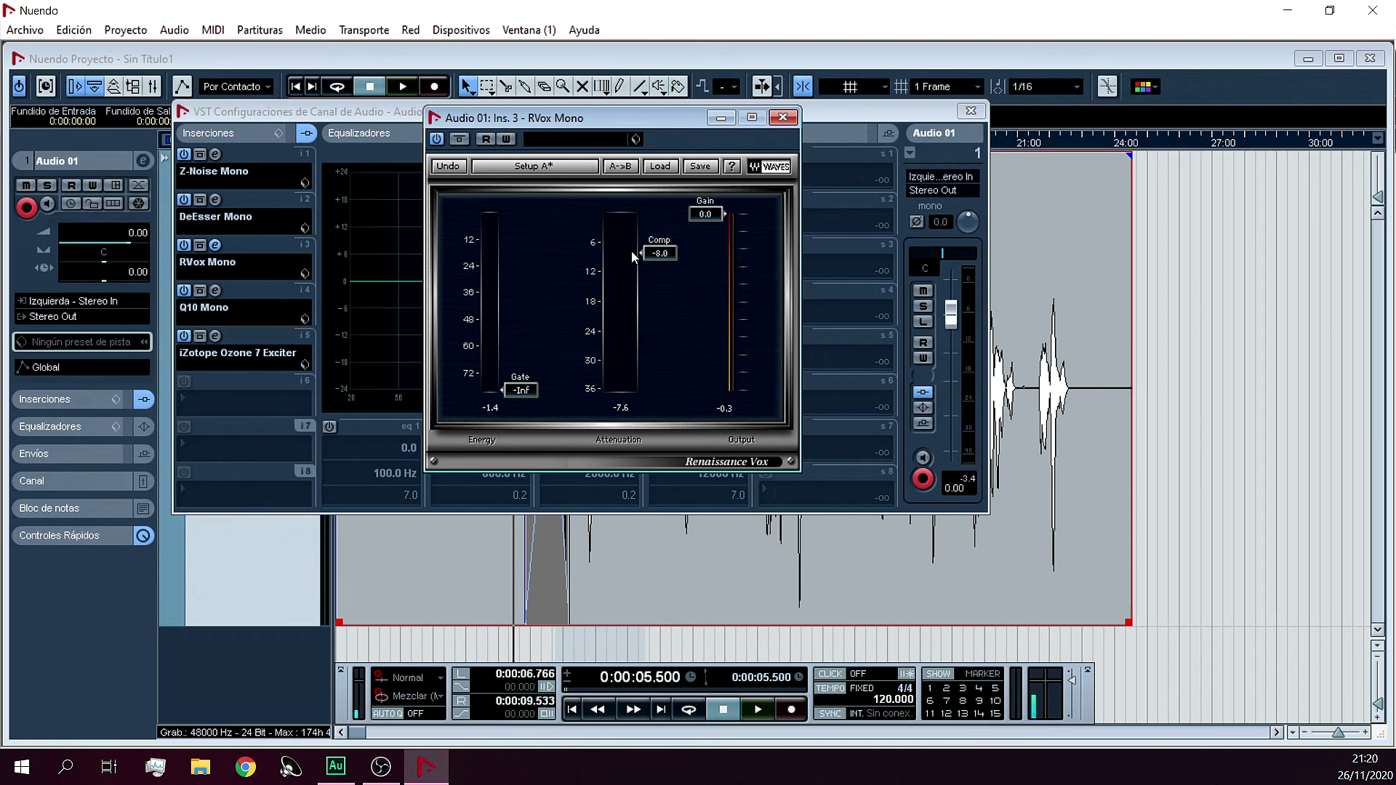
left_click(784, 119)
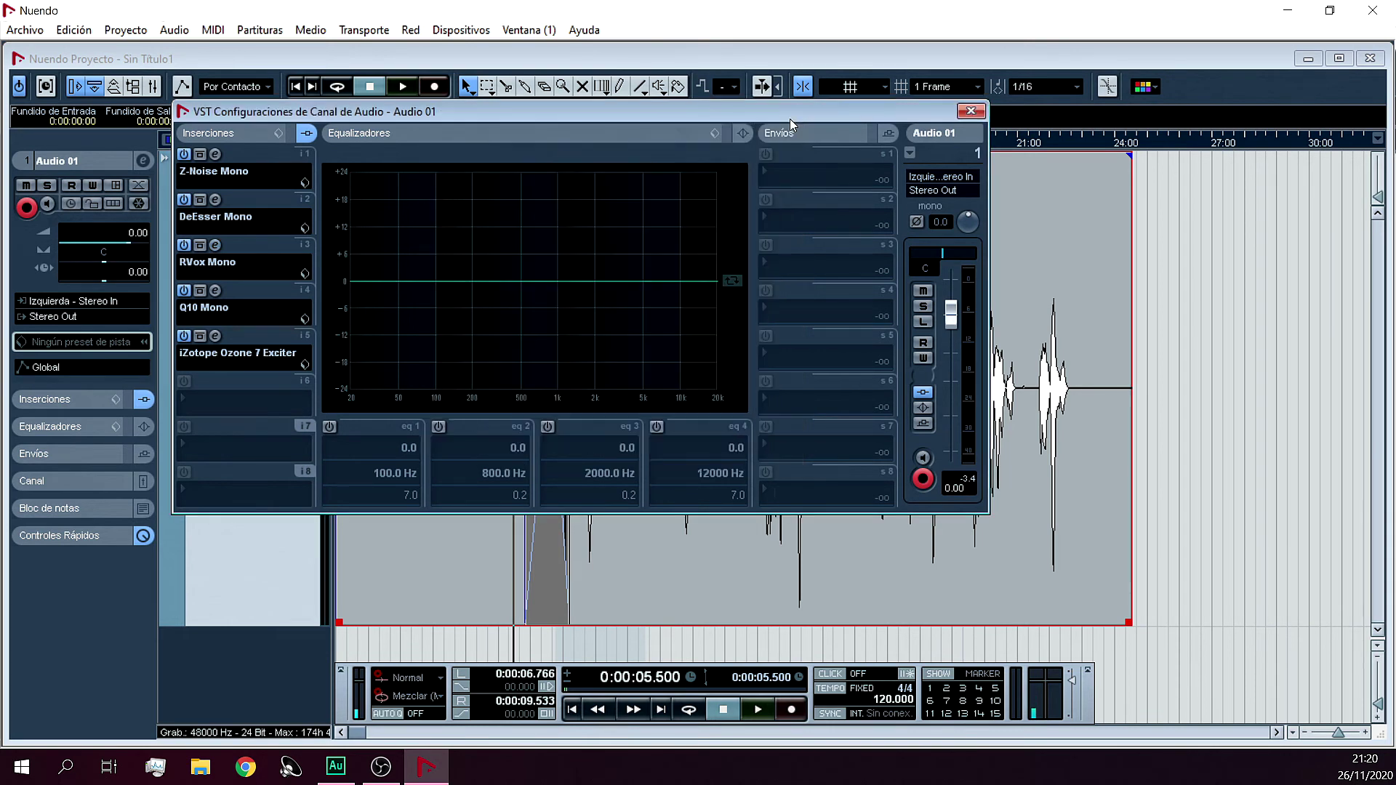
left_click(215, 291)
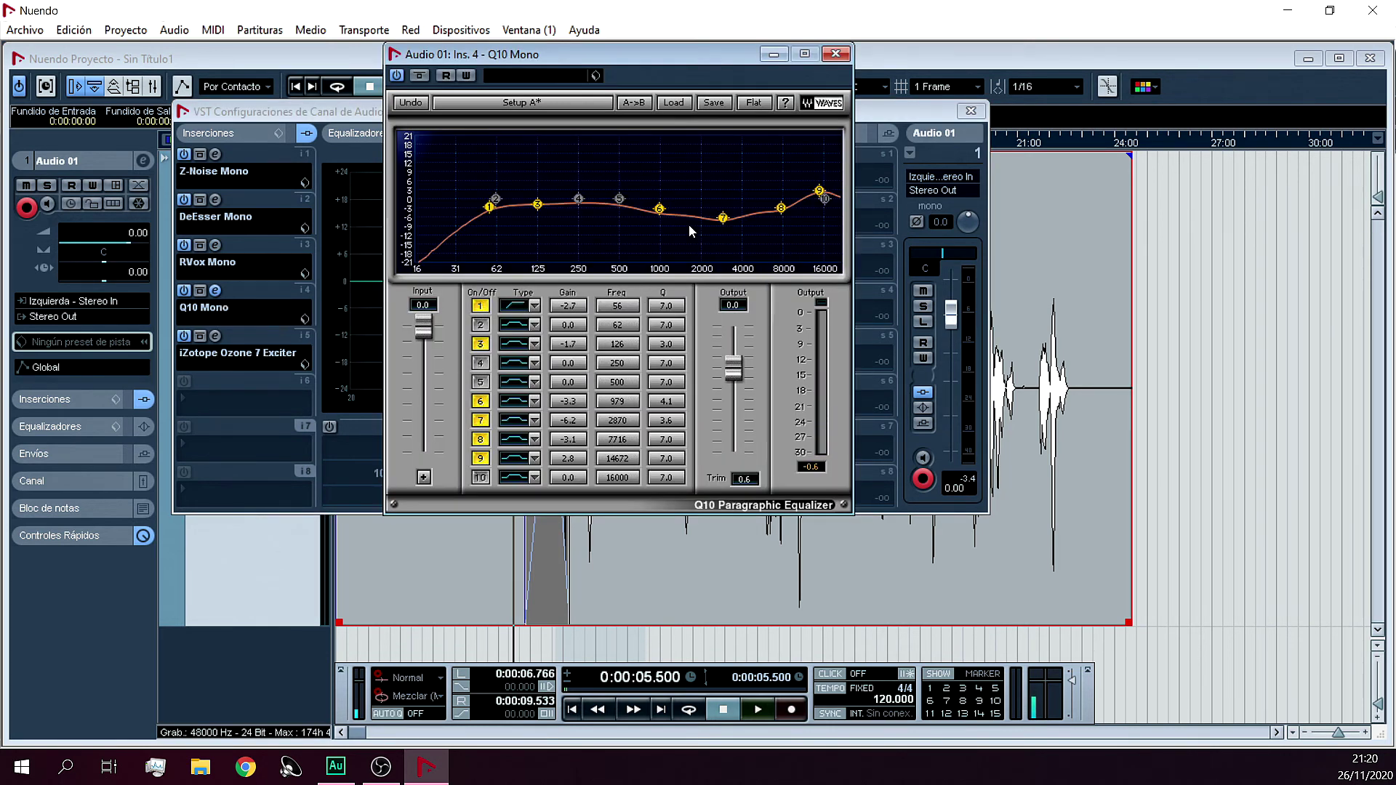
left_click(831, 57)
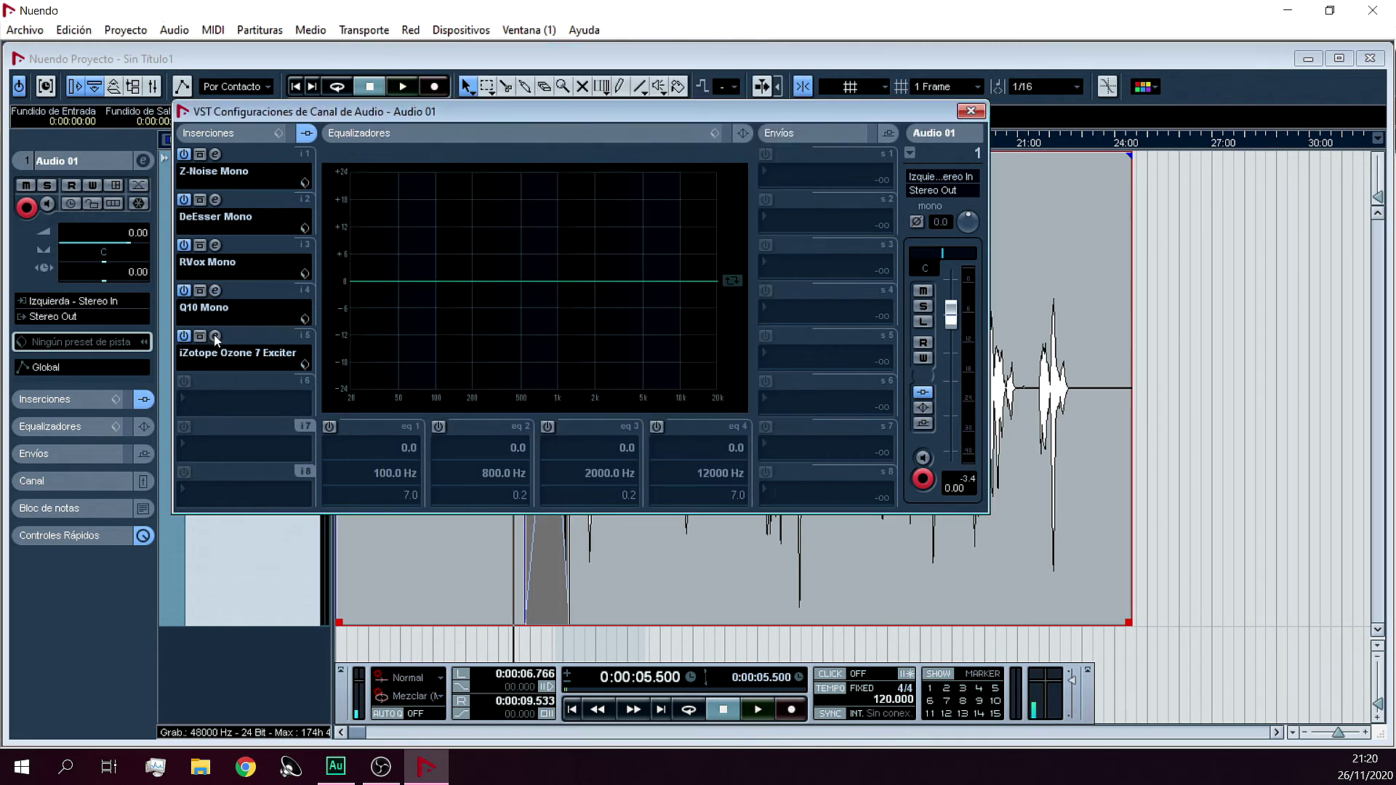
- Review the iZotope Ozone 7 Exciter insert settings, closing the plug-in and Audio 01's channel settings
left_click(215, 336)
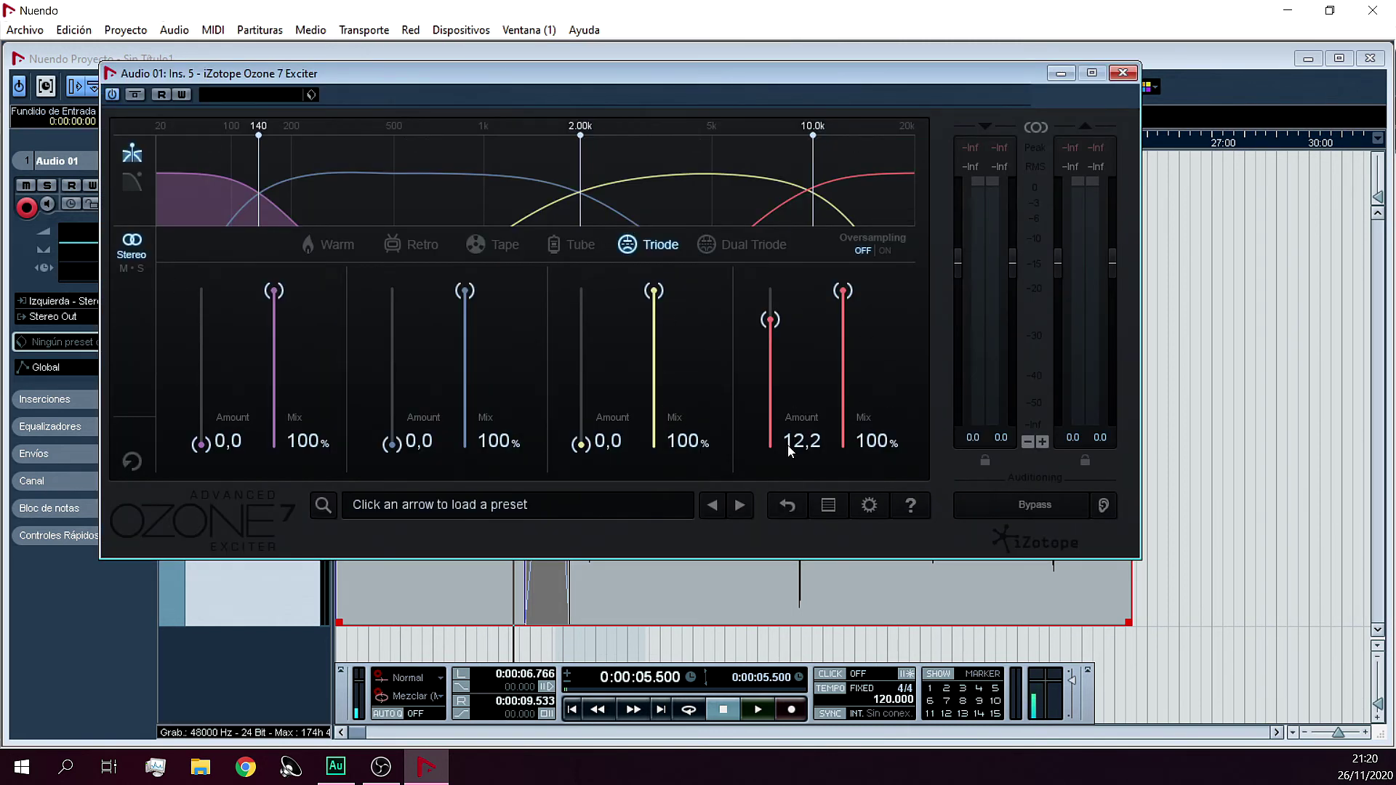
left_click(1123, 73)
left_click(972, 111)
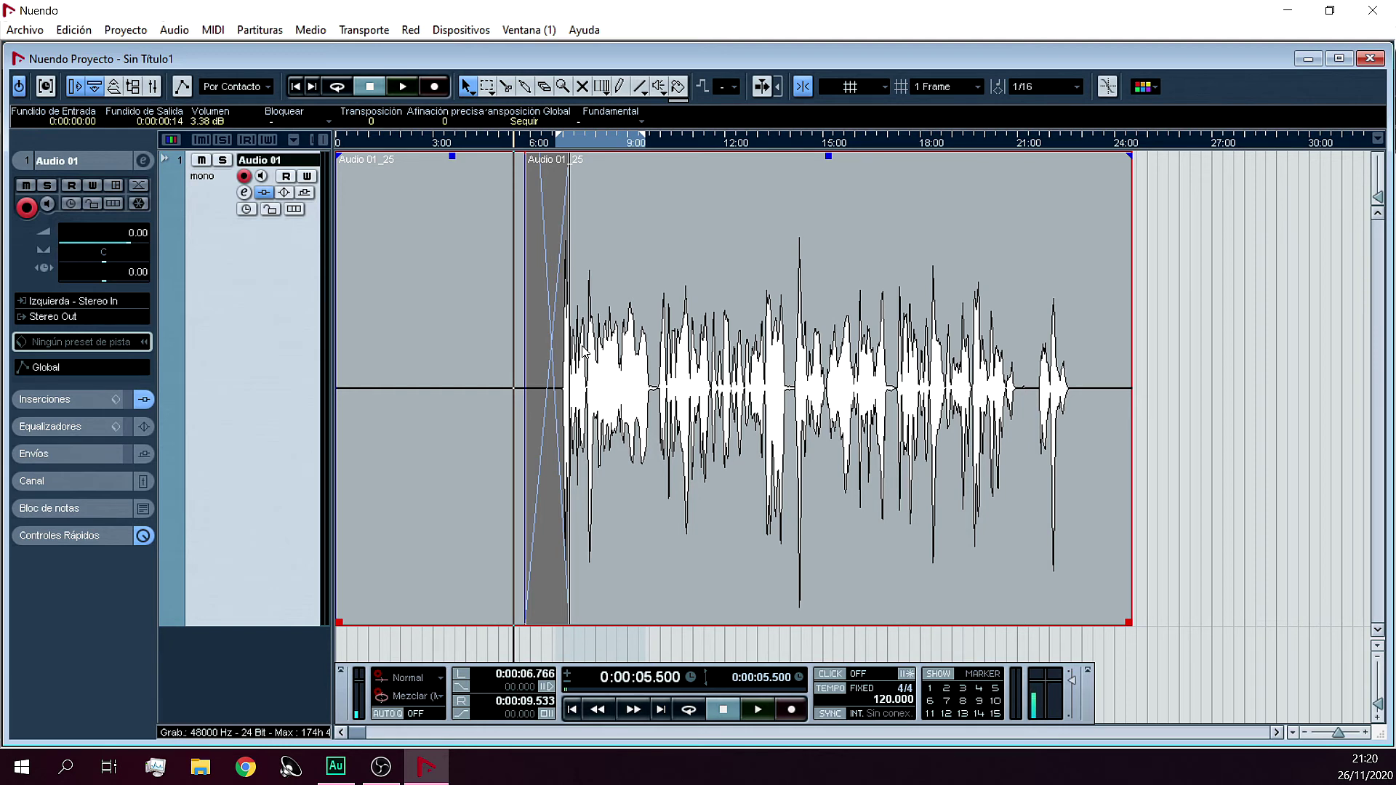
- Set the locators around the selected voice event and export the audio mixdown as a Wave file named VOZ TURIAL to drive E:
key("p")
left_click(26, 31)
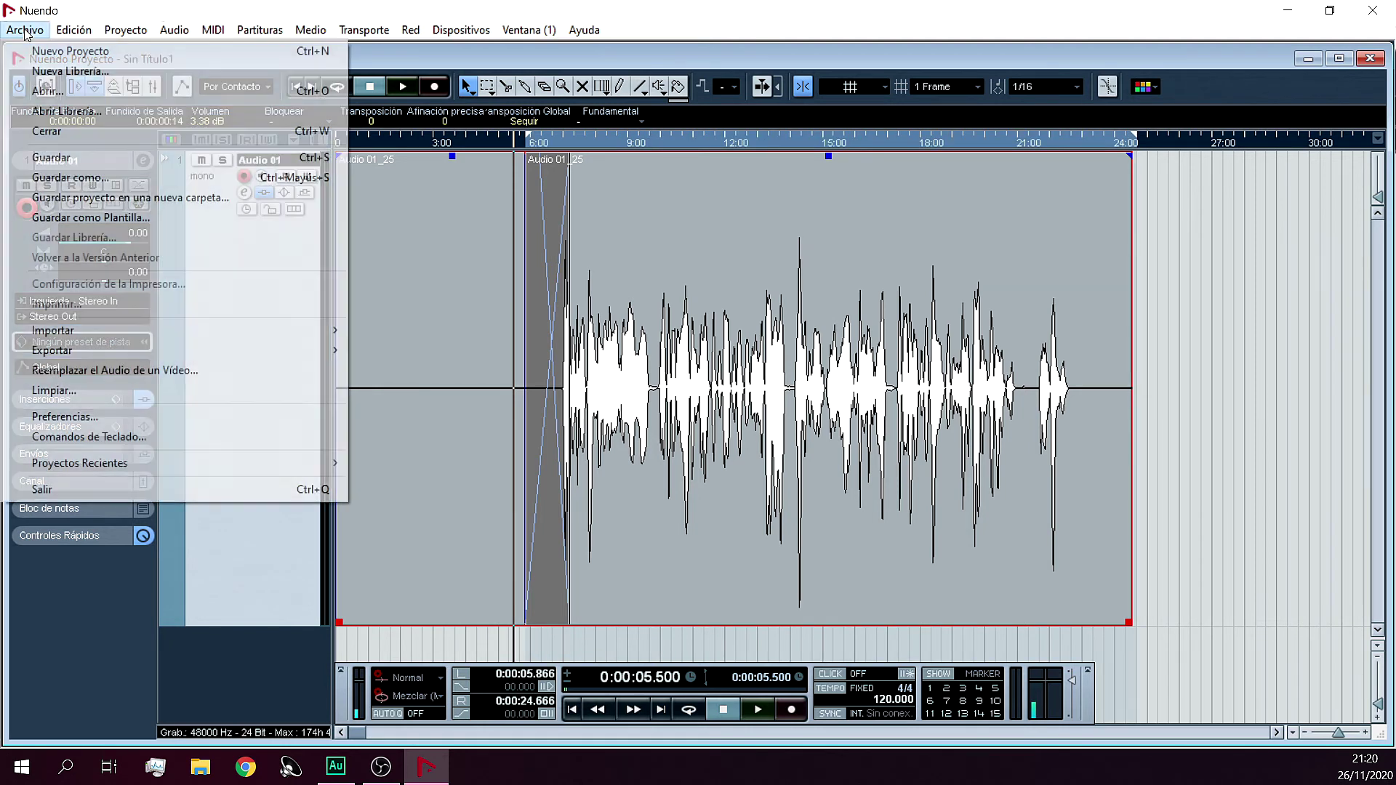
mouse_move(264, 355)
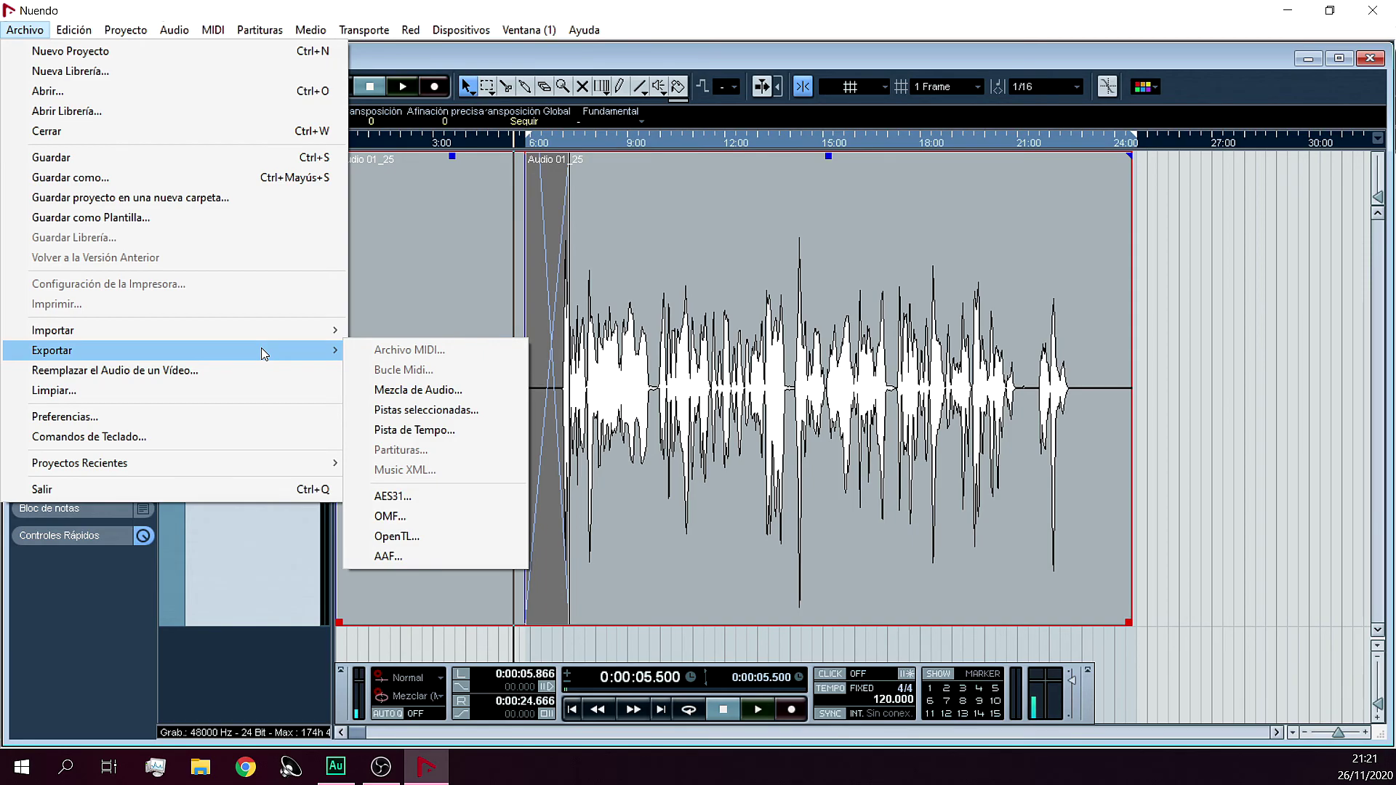
left_click(420, 391)
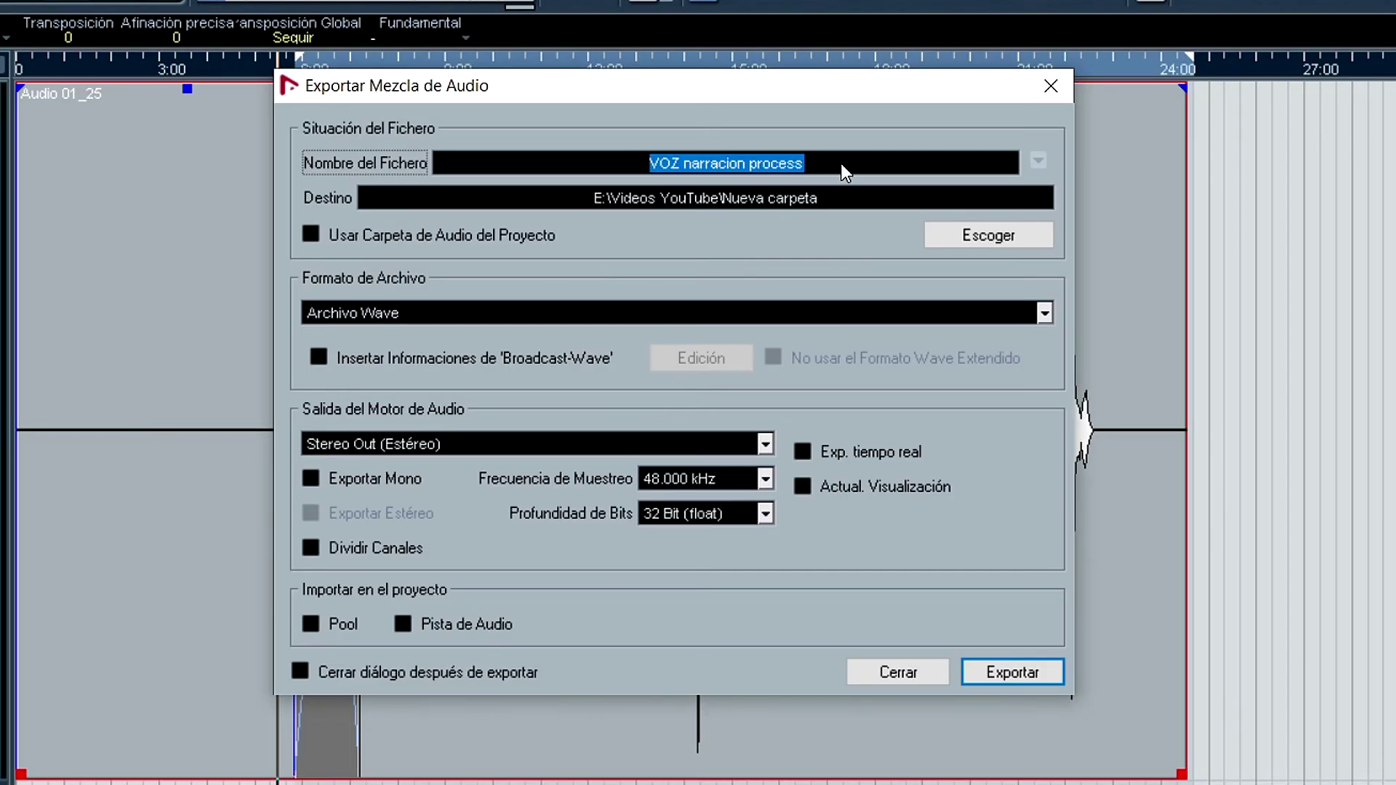
type("VOZ TURIAL")
left_click(977, 236)
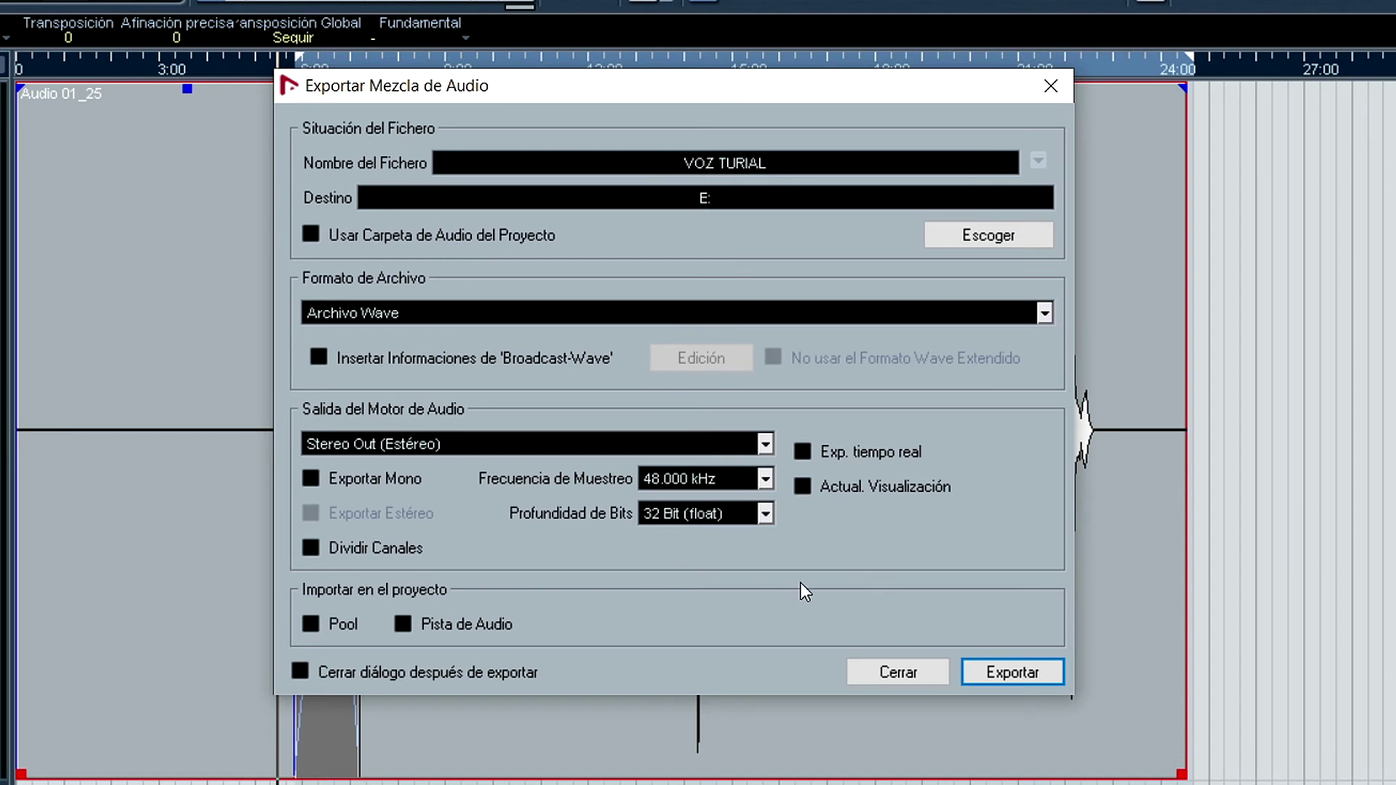
left_click(999, 670)
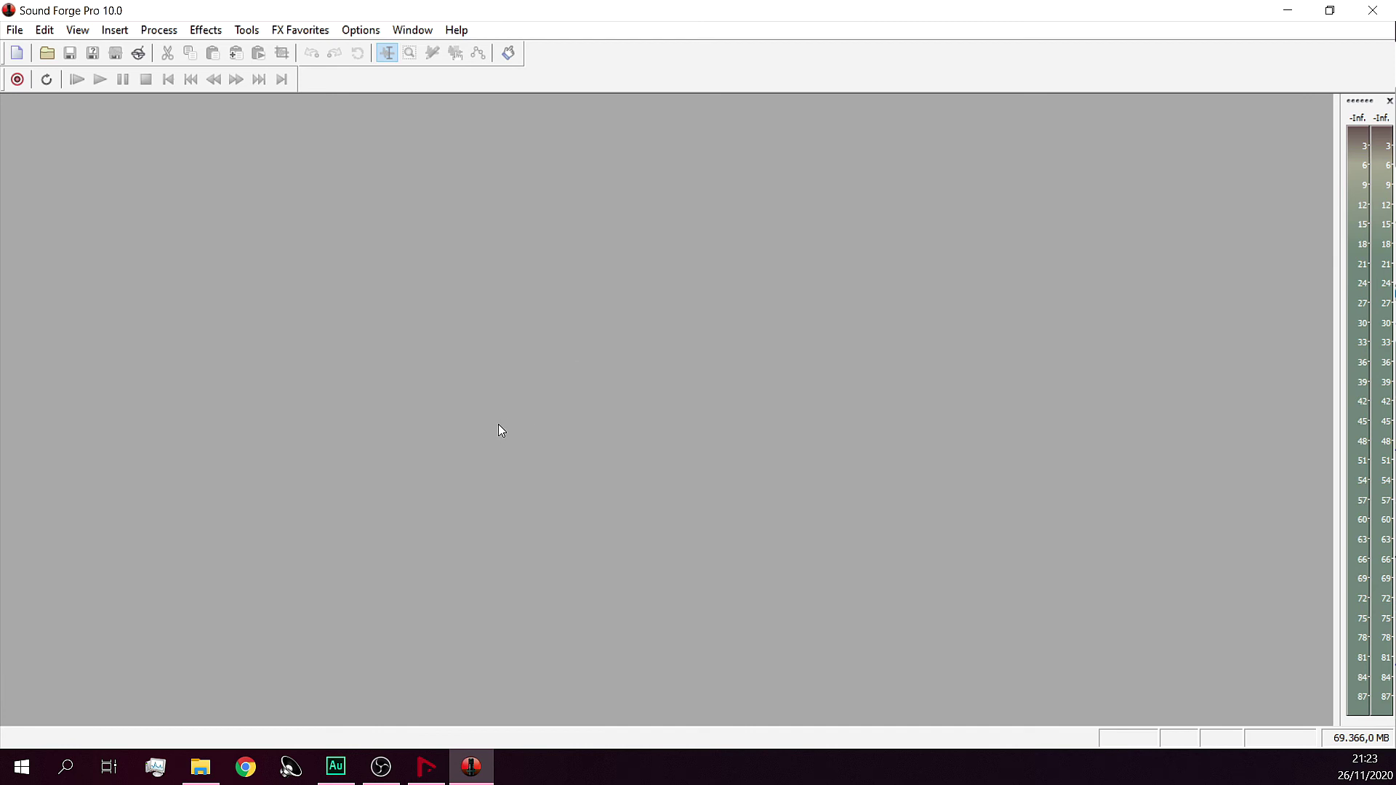
- Open the exported VOZ TURIAL.wav from File Explorer in Sound Forge Pro
left_click(197, 767)
left_click_drag(918, 144, 576, 359)
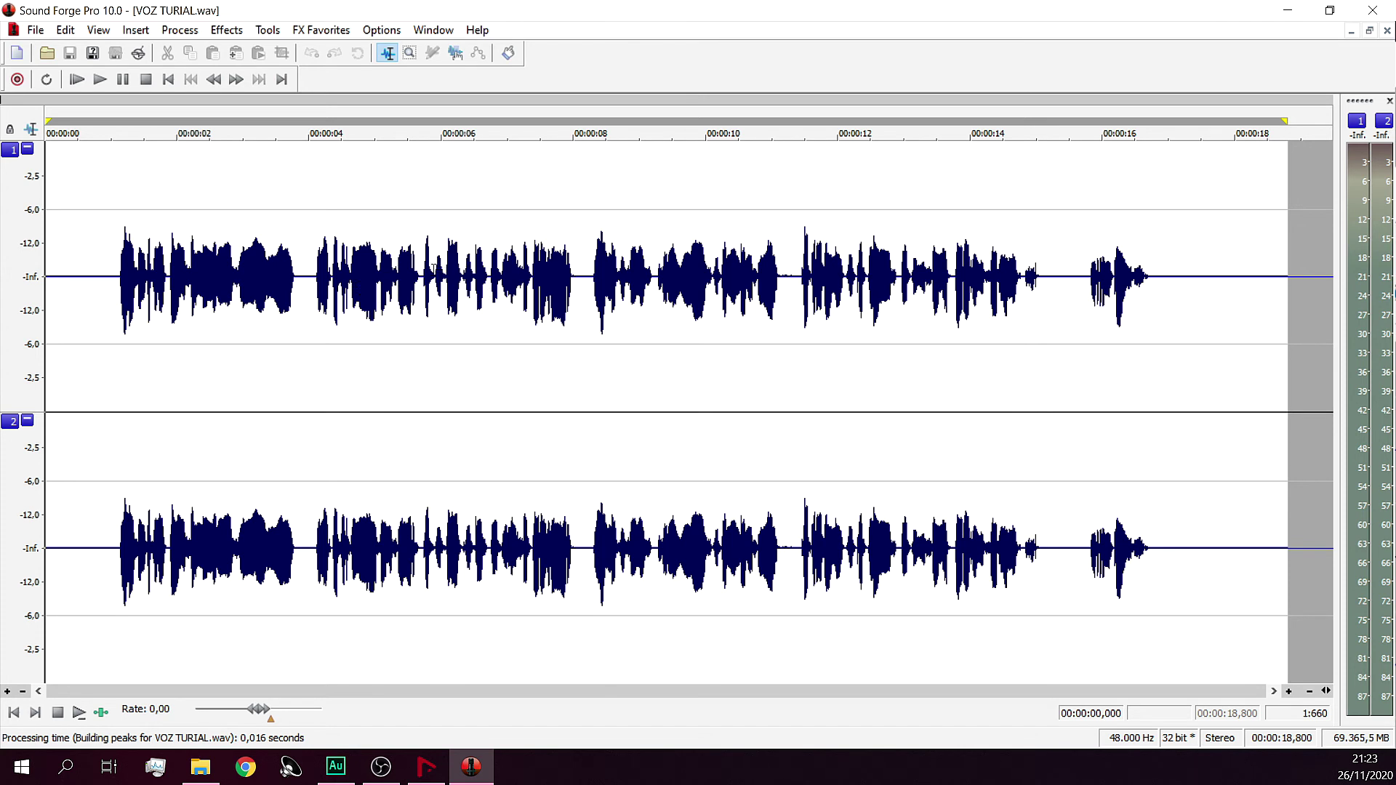
left_click_drag(308, 248, 707, 291)
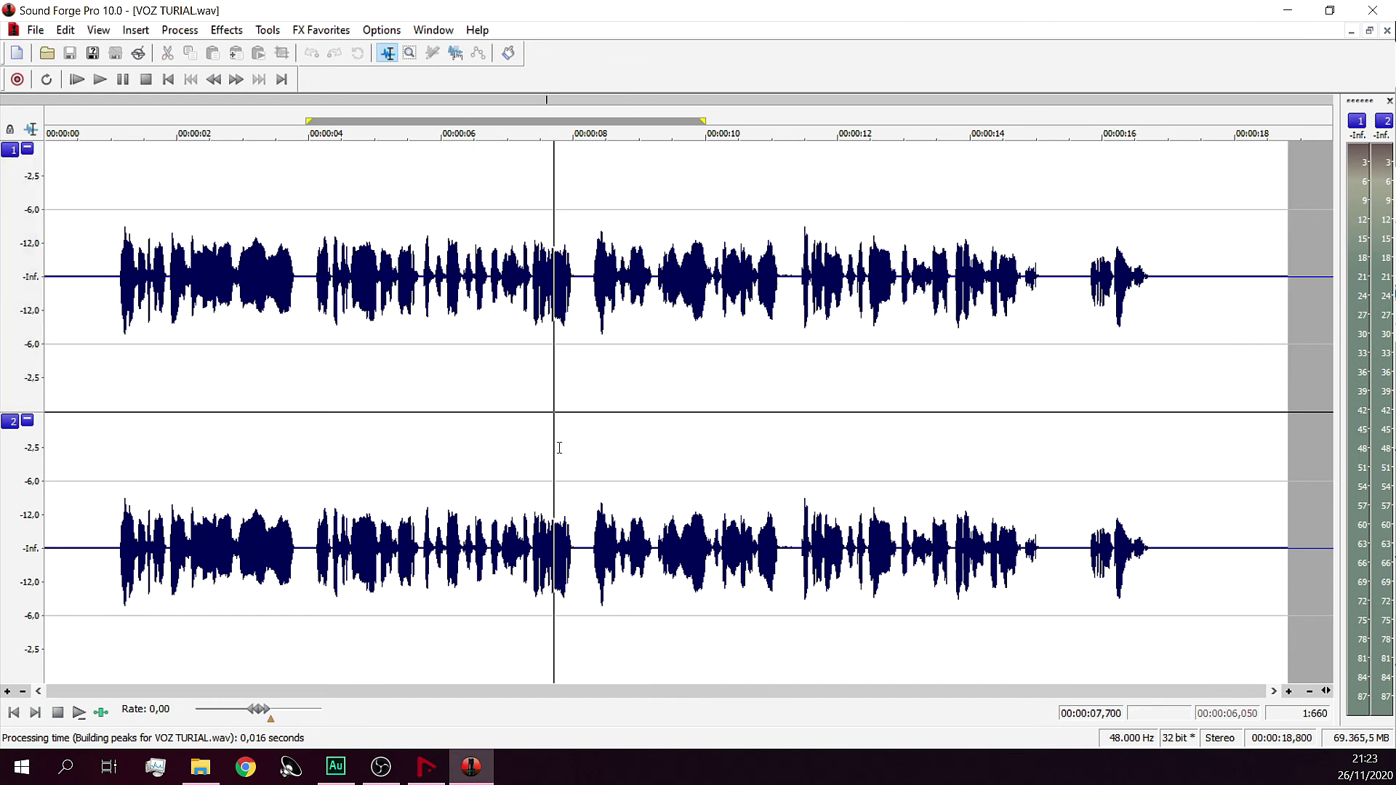
left_click_drag(991, 521, 351, 233)
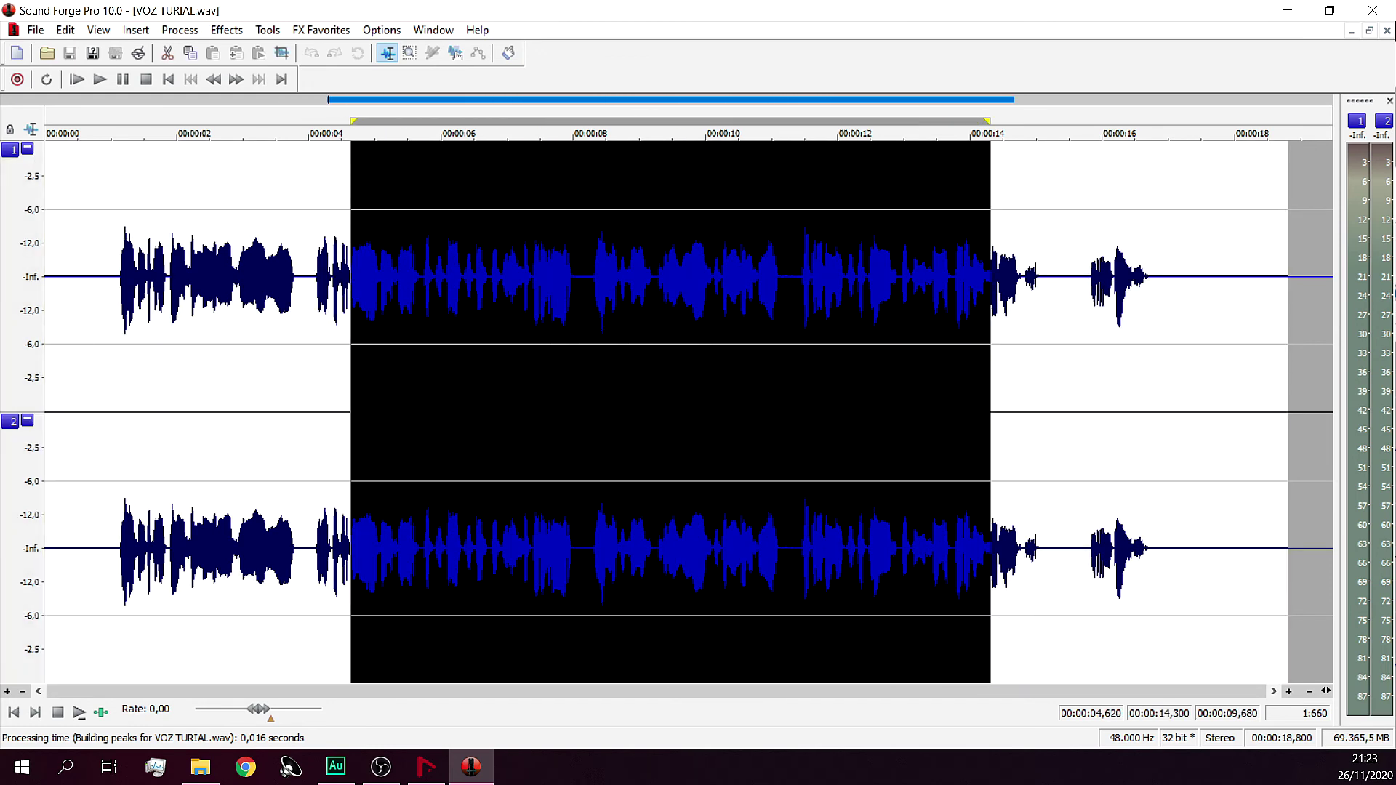
left_click(604, 314)
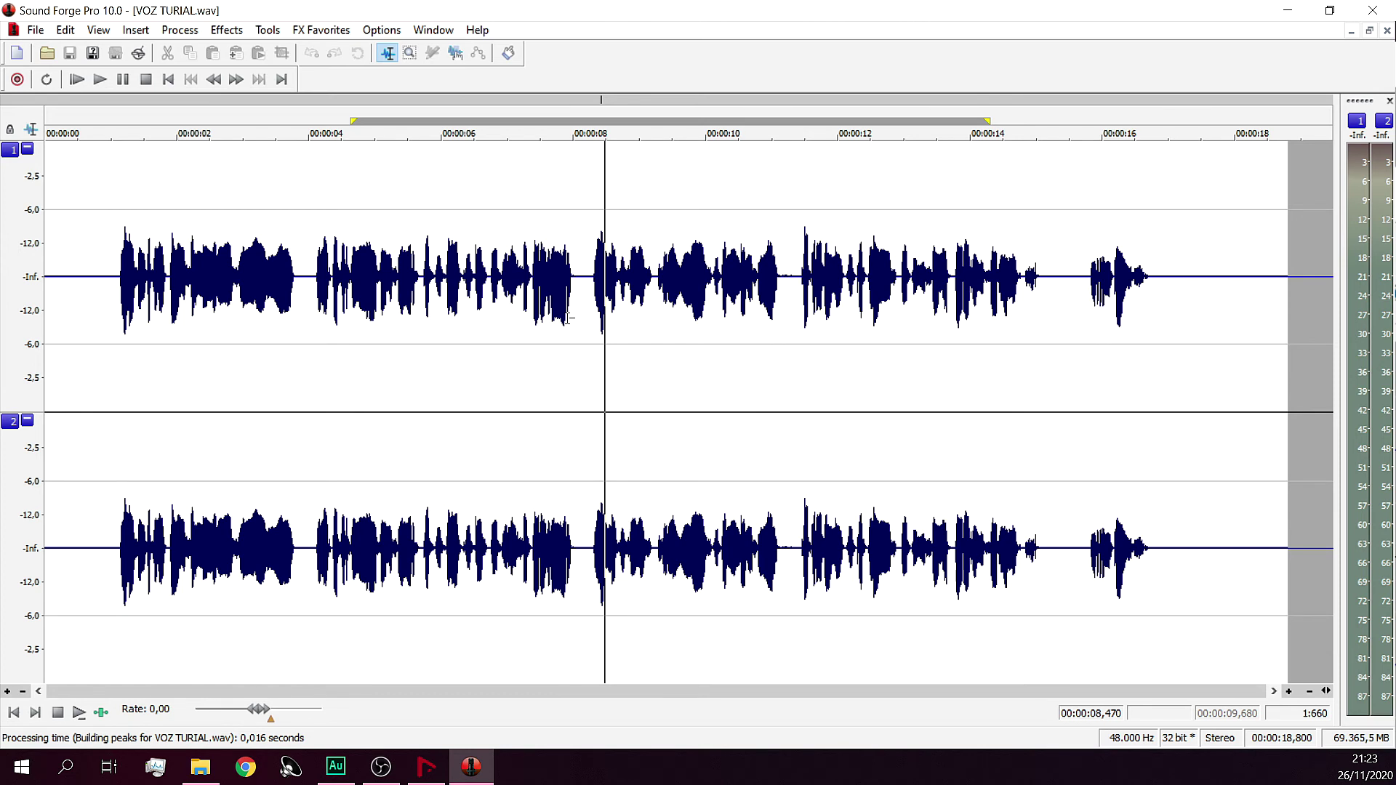
left_click(379, 320)
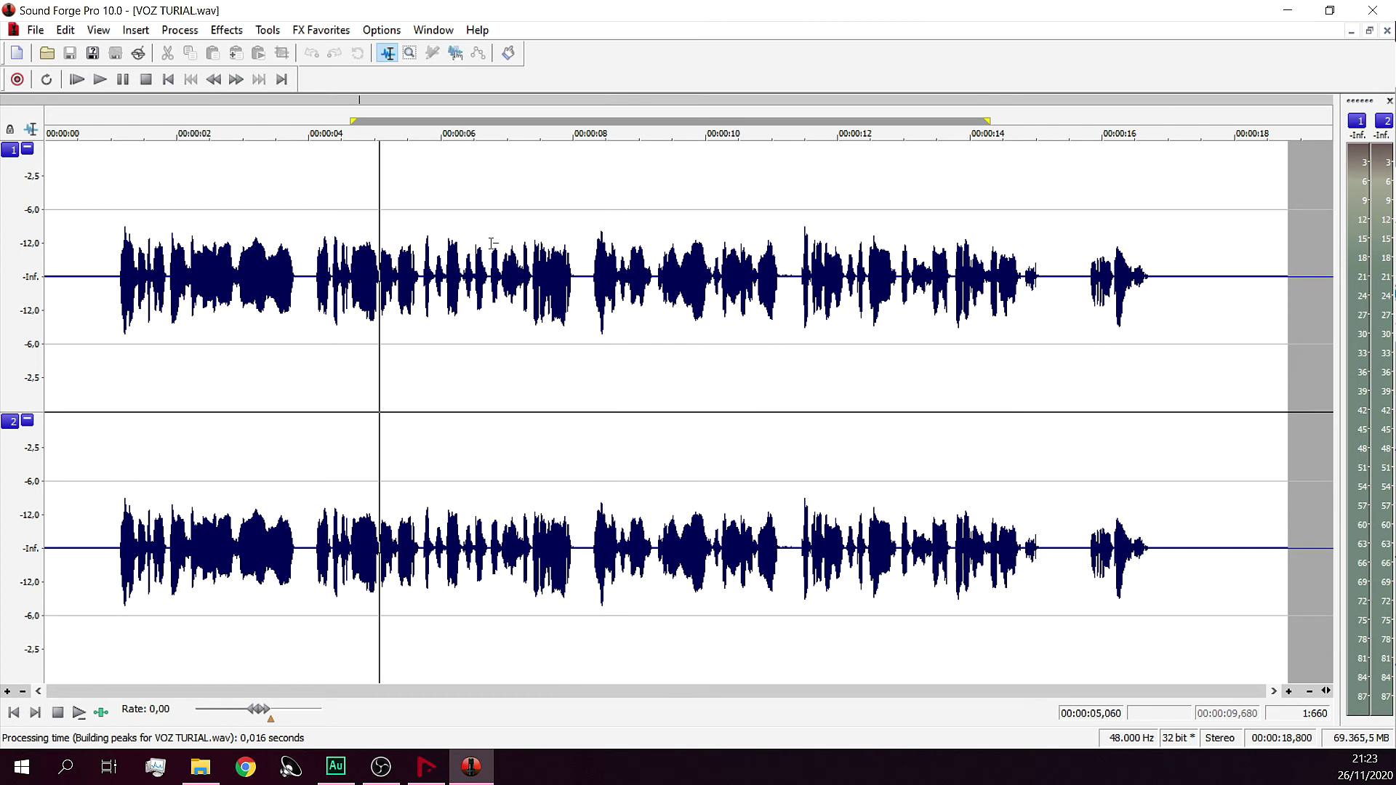
- Scan the levels of the entire waveform and normalize it to an average RMS level of -15.51 dB
key("ctrl+a")
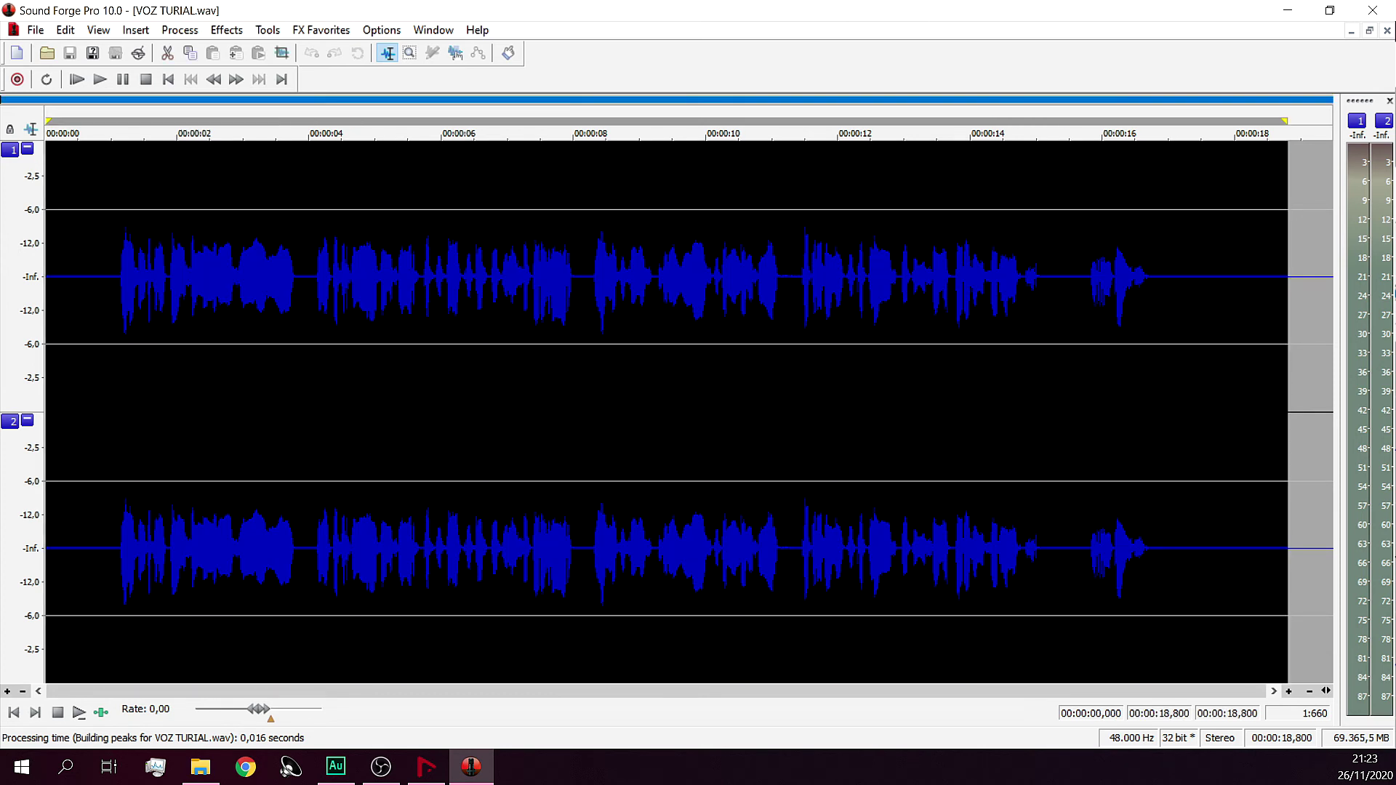
left_click(178, 30)
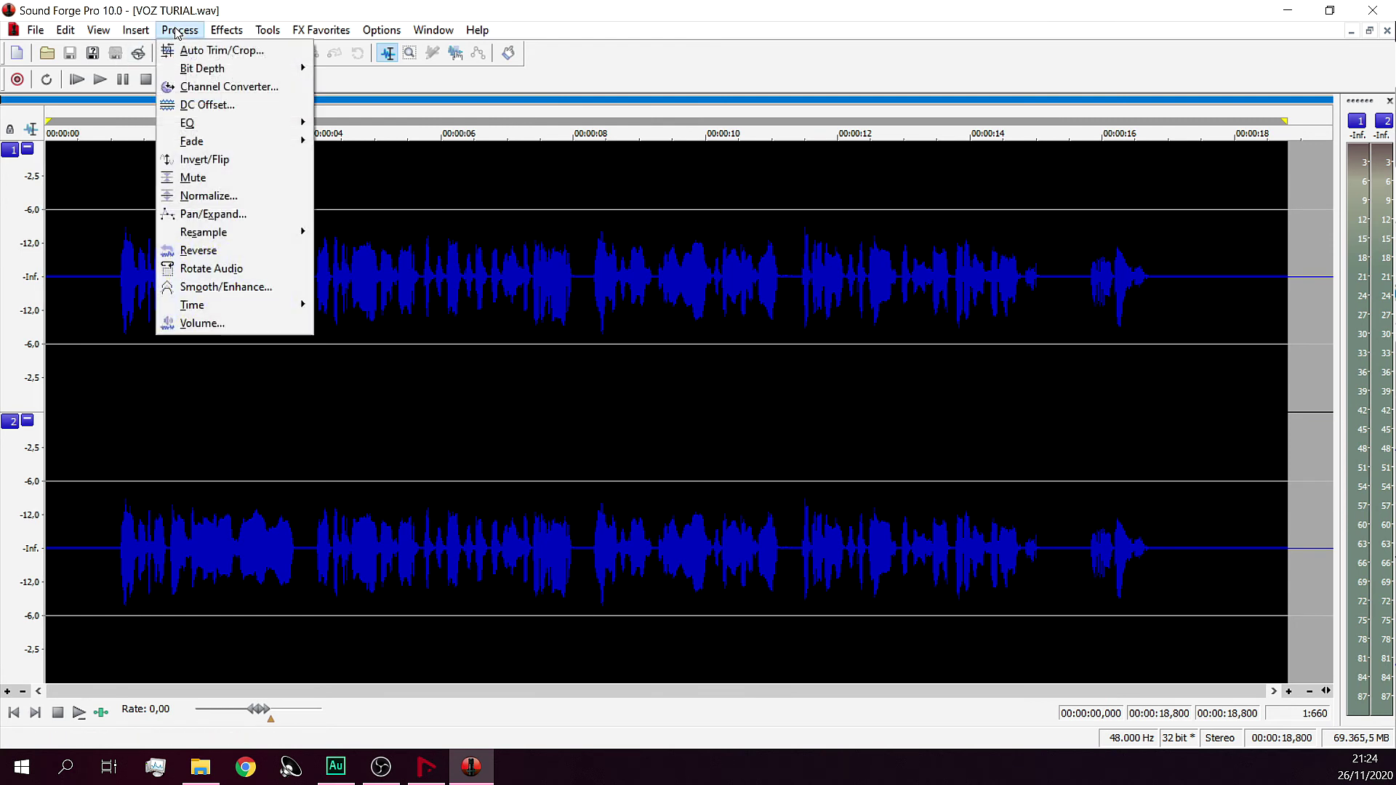
left_click(251, 197)
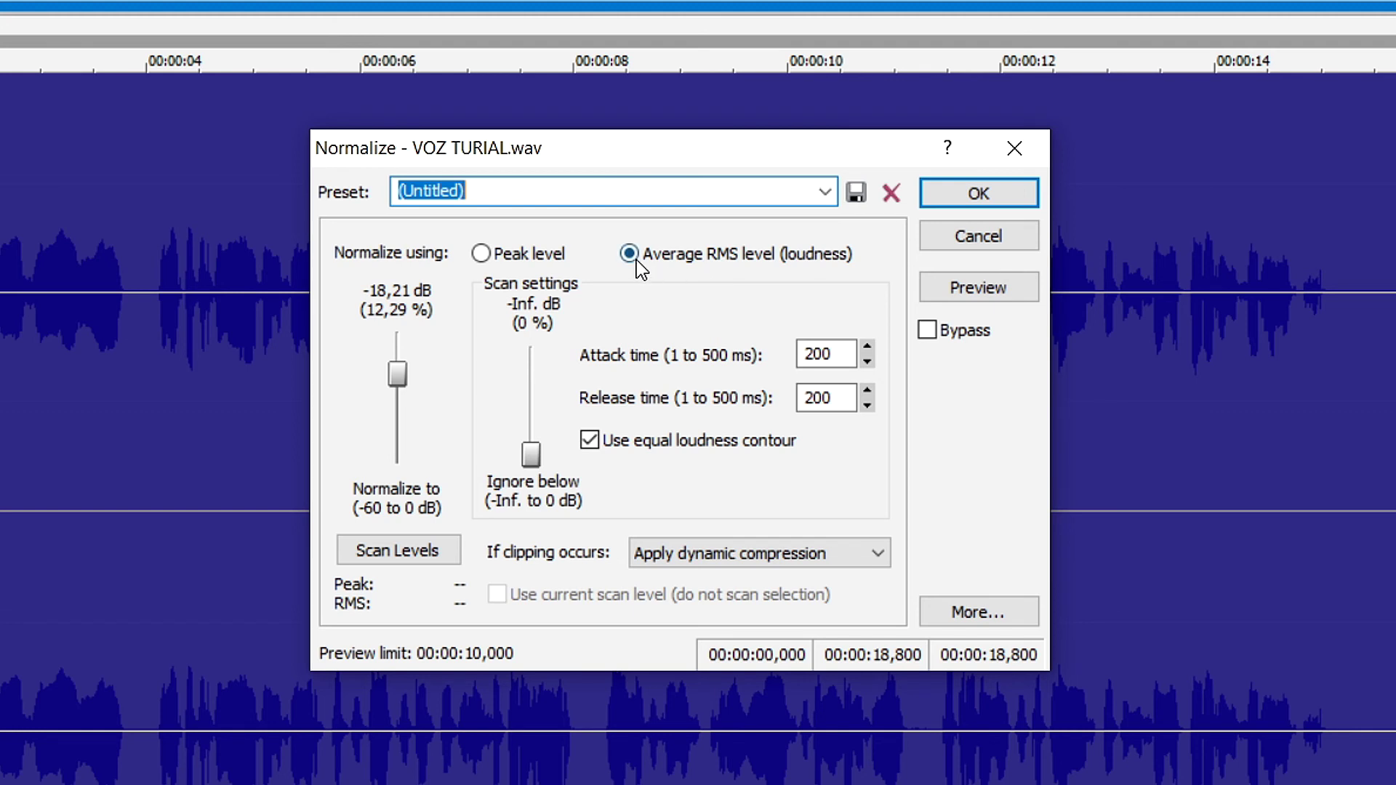
left_click_drag(536, 459, 528, 556)
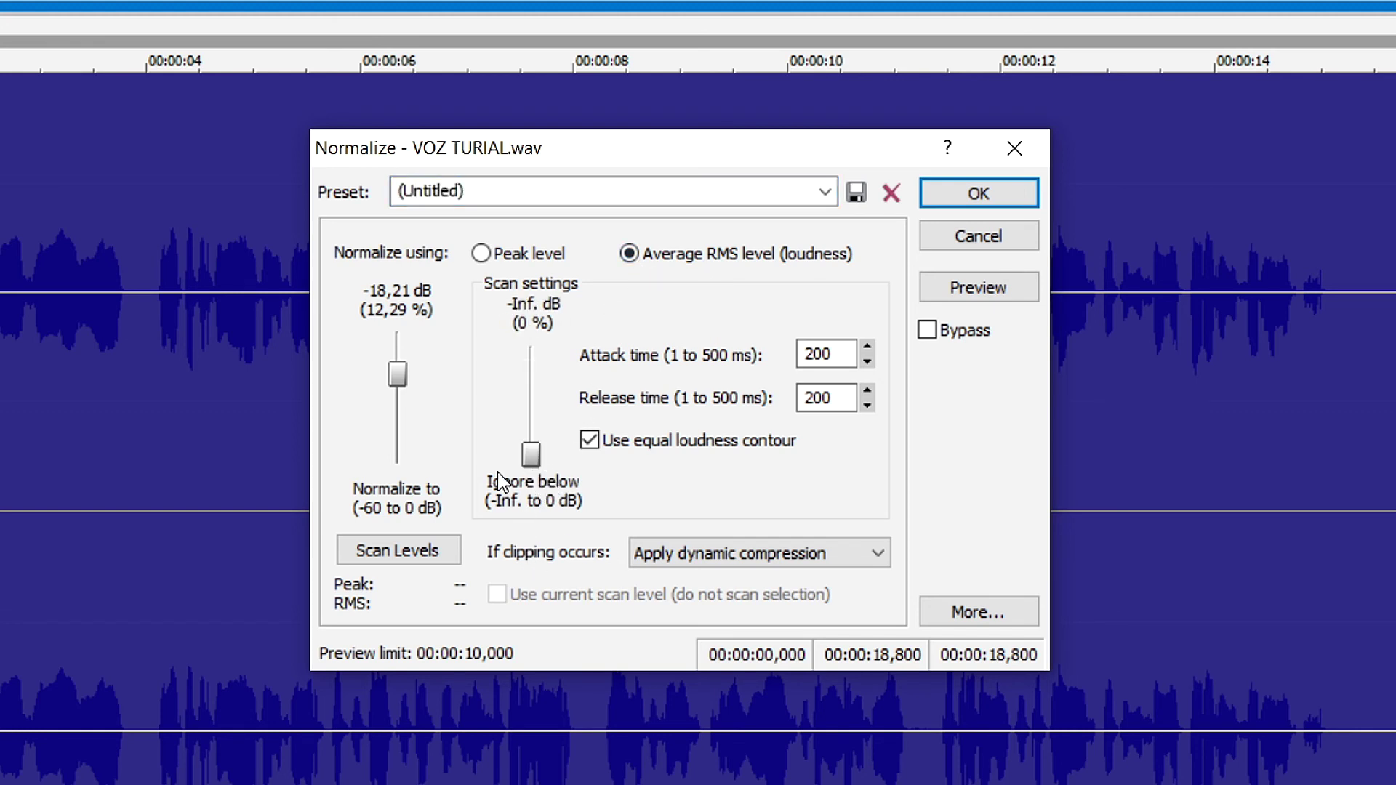
left_click(451, 553)
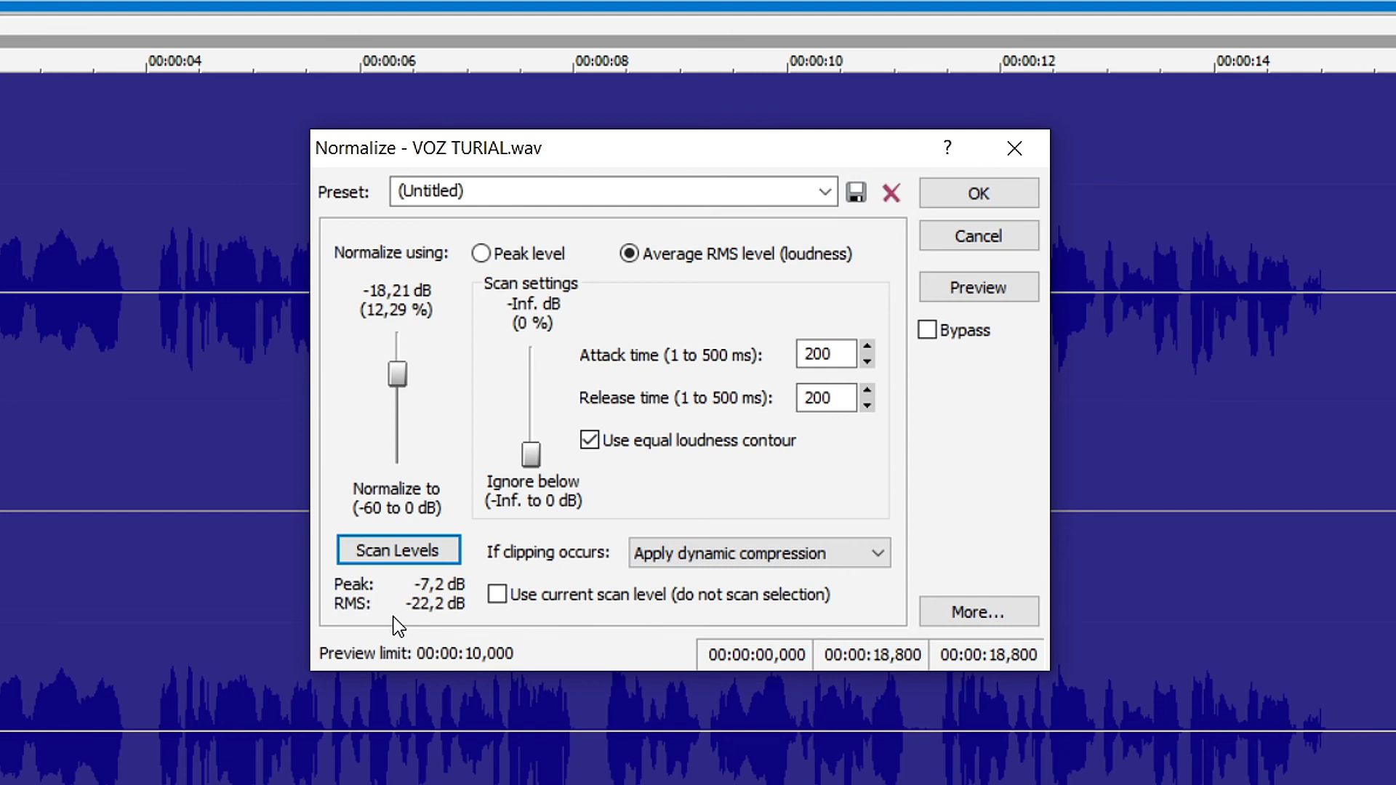
mouse_move(401, 382)
left_mouse_down()
mouse_move(401, 353)
mouse_move(405, 393)
mouse_move(399, 367)
left_mouse_up()
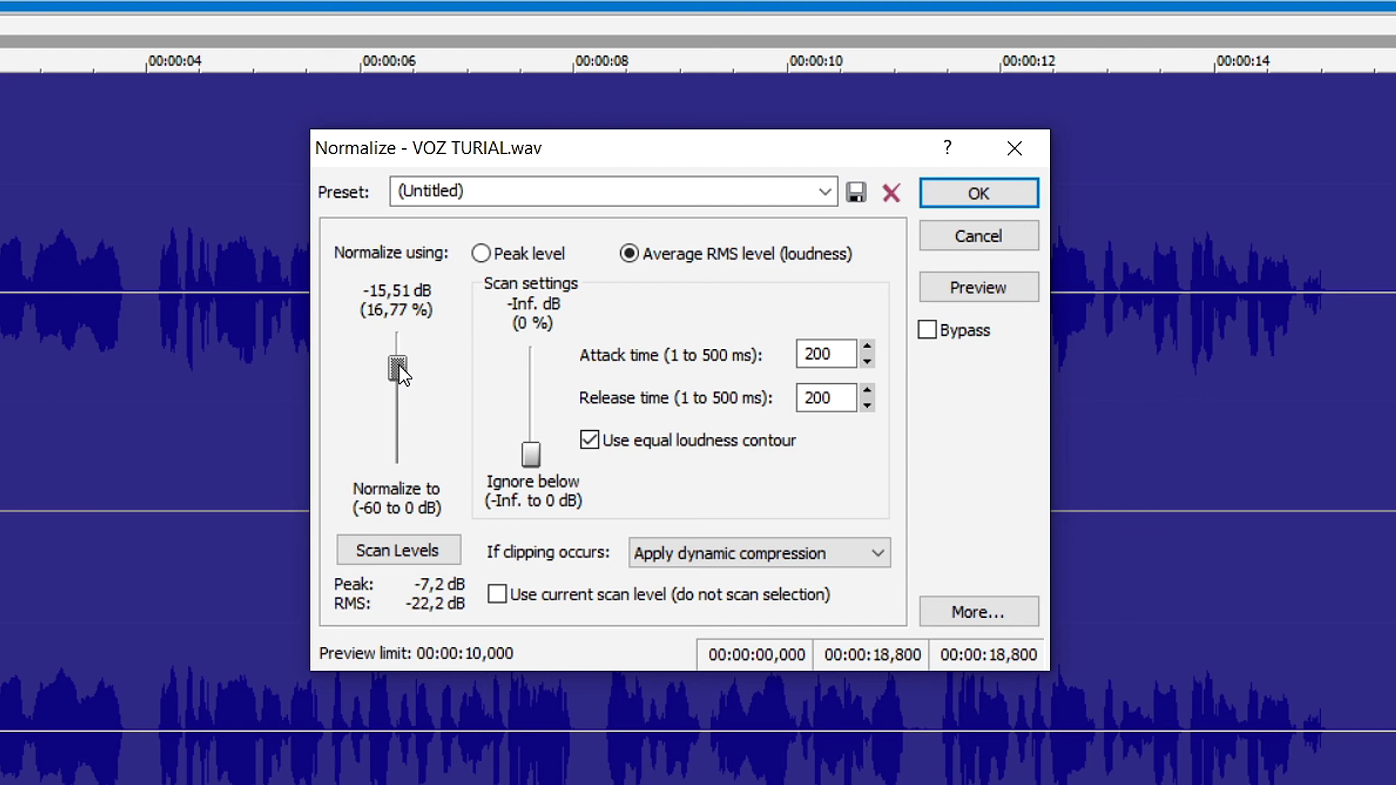
left_click(979, 195)
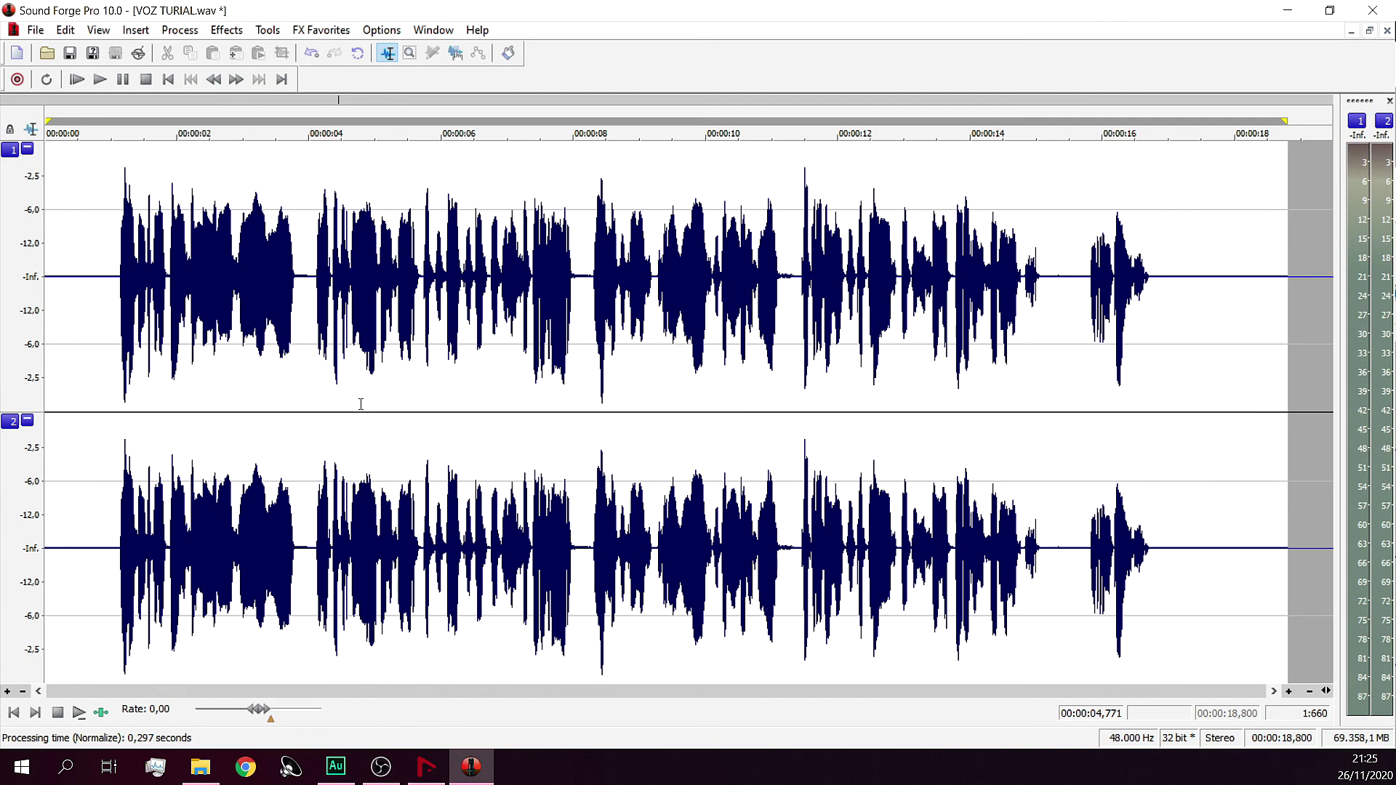
- Play back the normalized voice from just before the first phrase
left_click(361, 404)
left_click(92, 235)
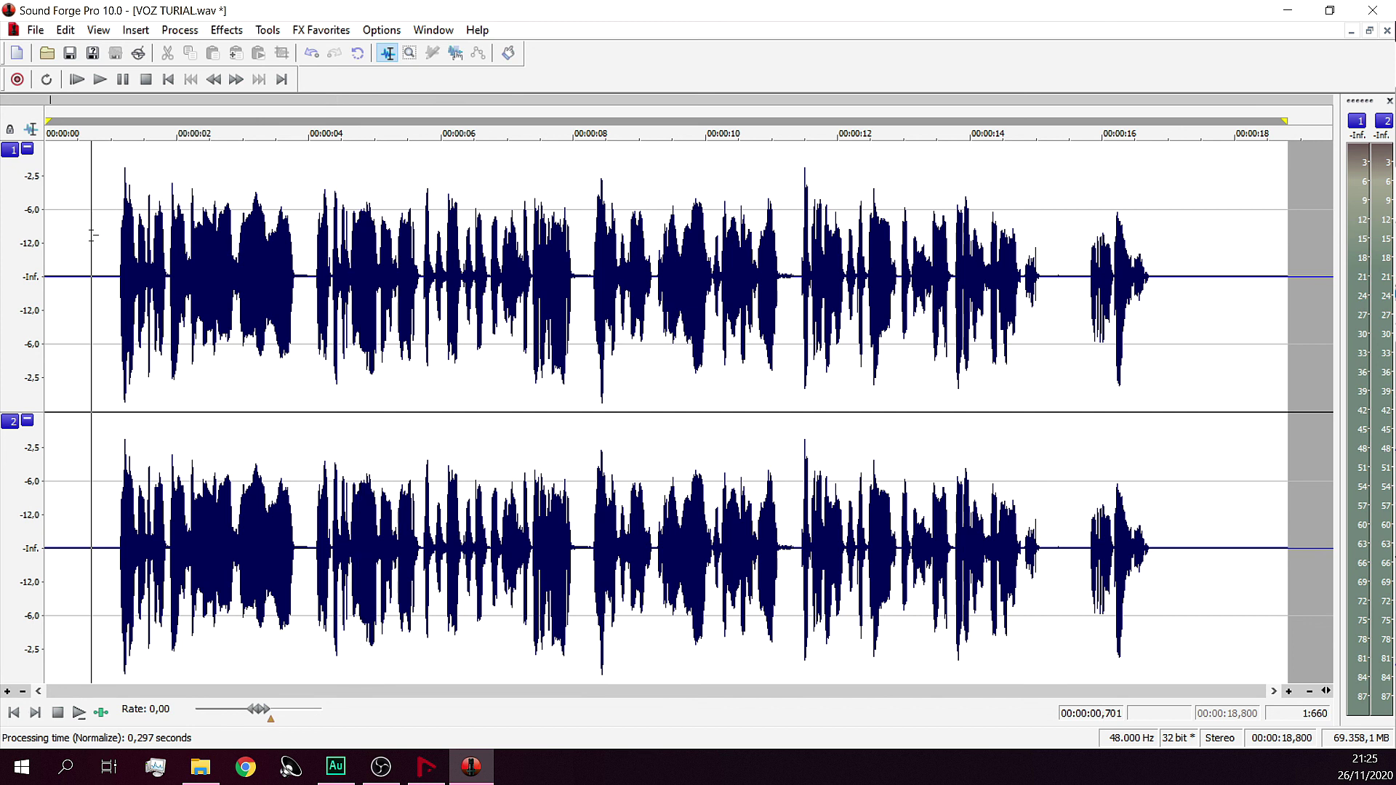
key("space")
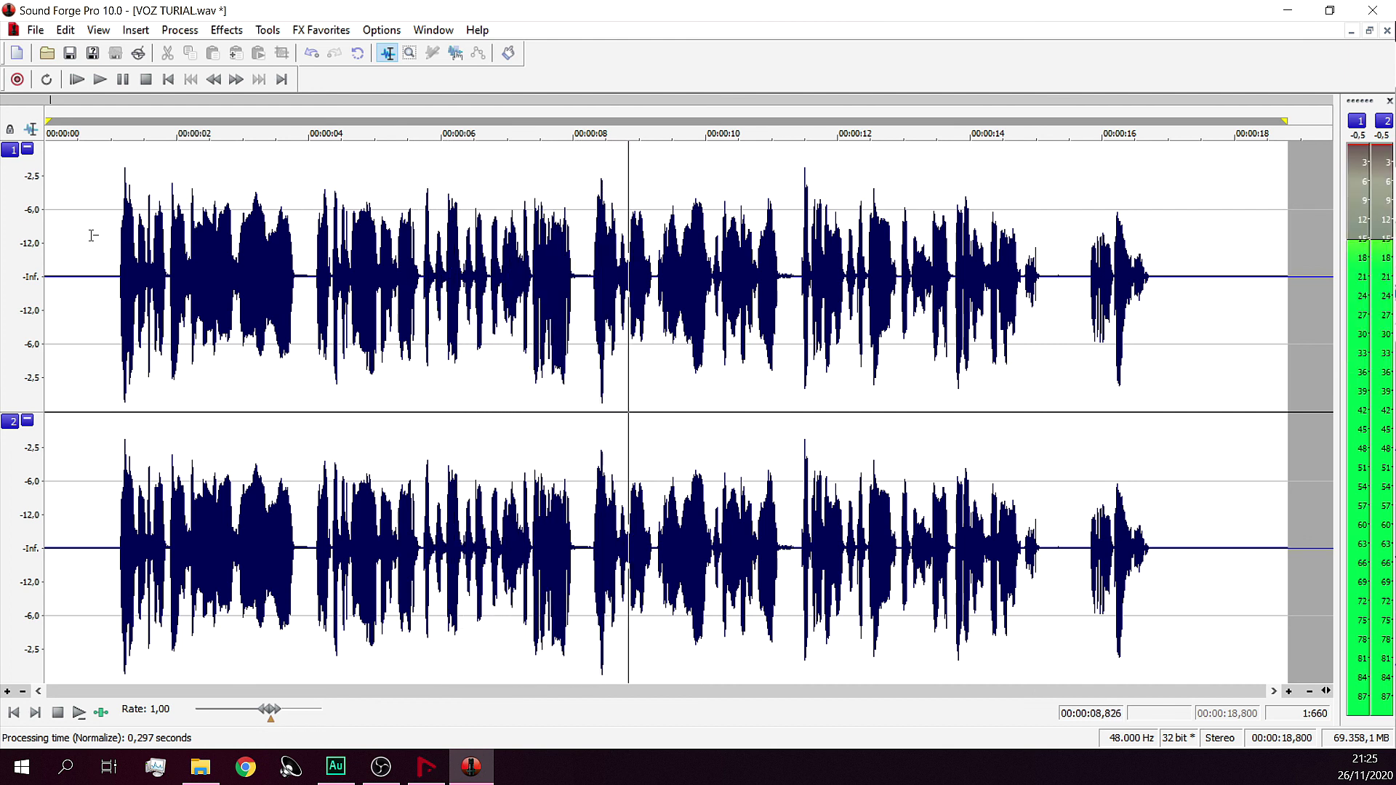
key("space")
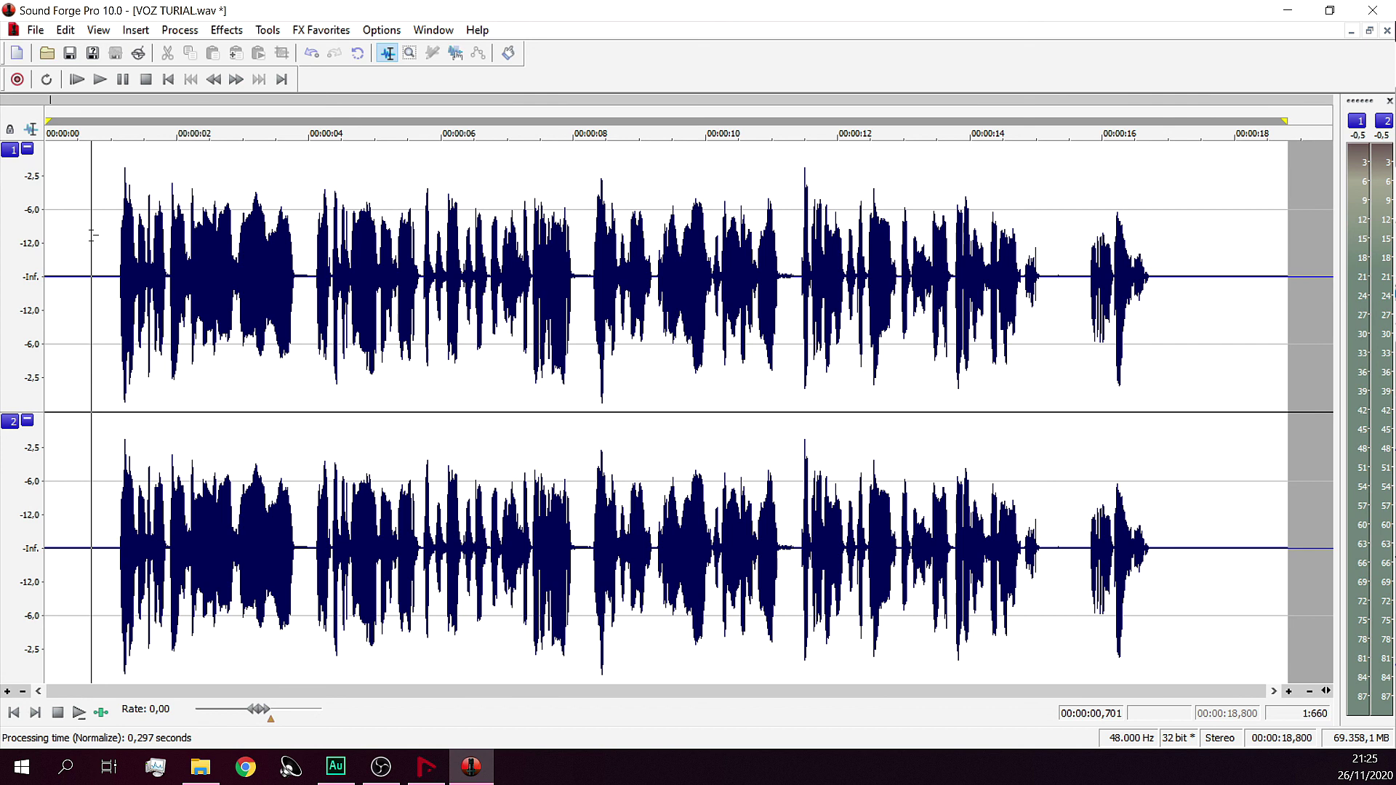
- Select the entire normalized waveform and save VOZ TURIAL.wav
left_click(373, 262)
key("ctrl+a")
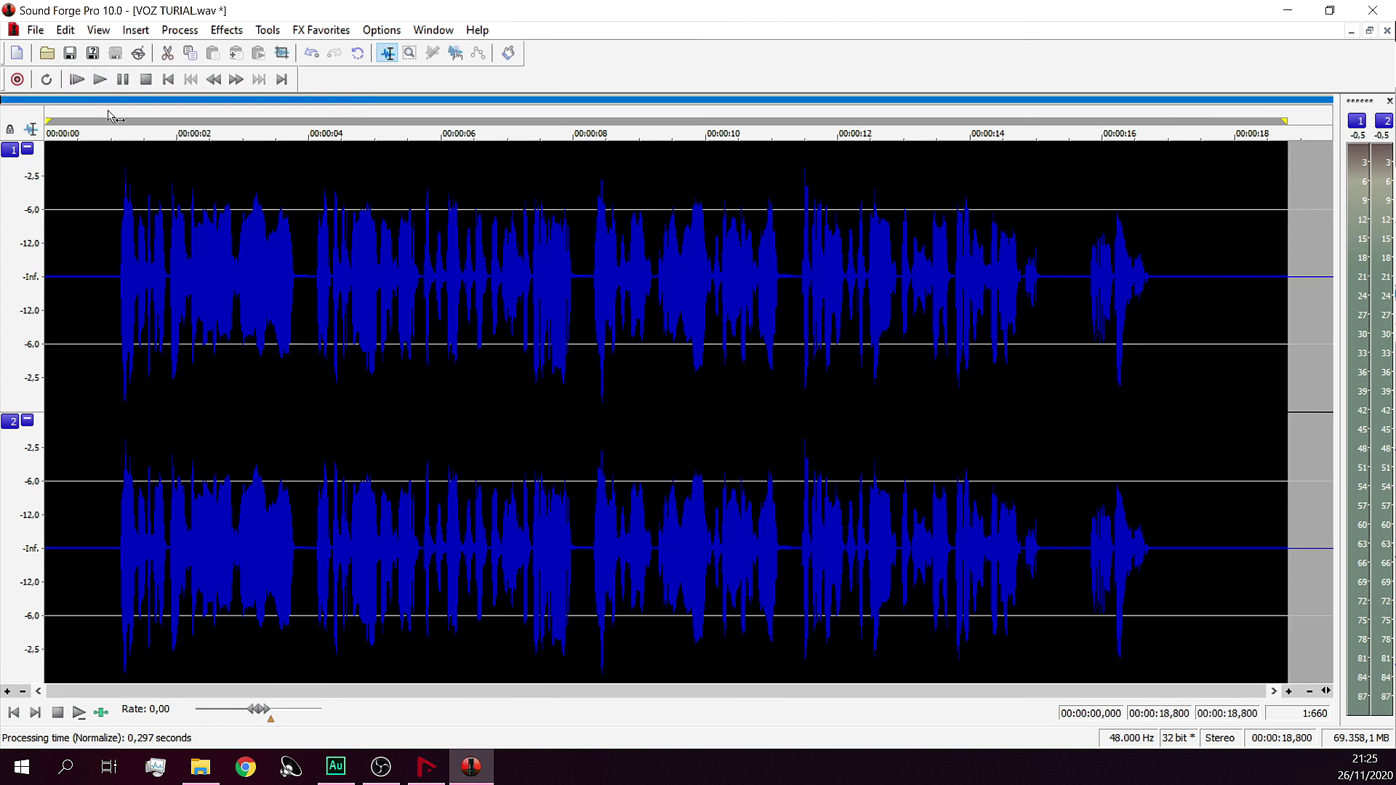
left_click(73, 56)
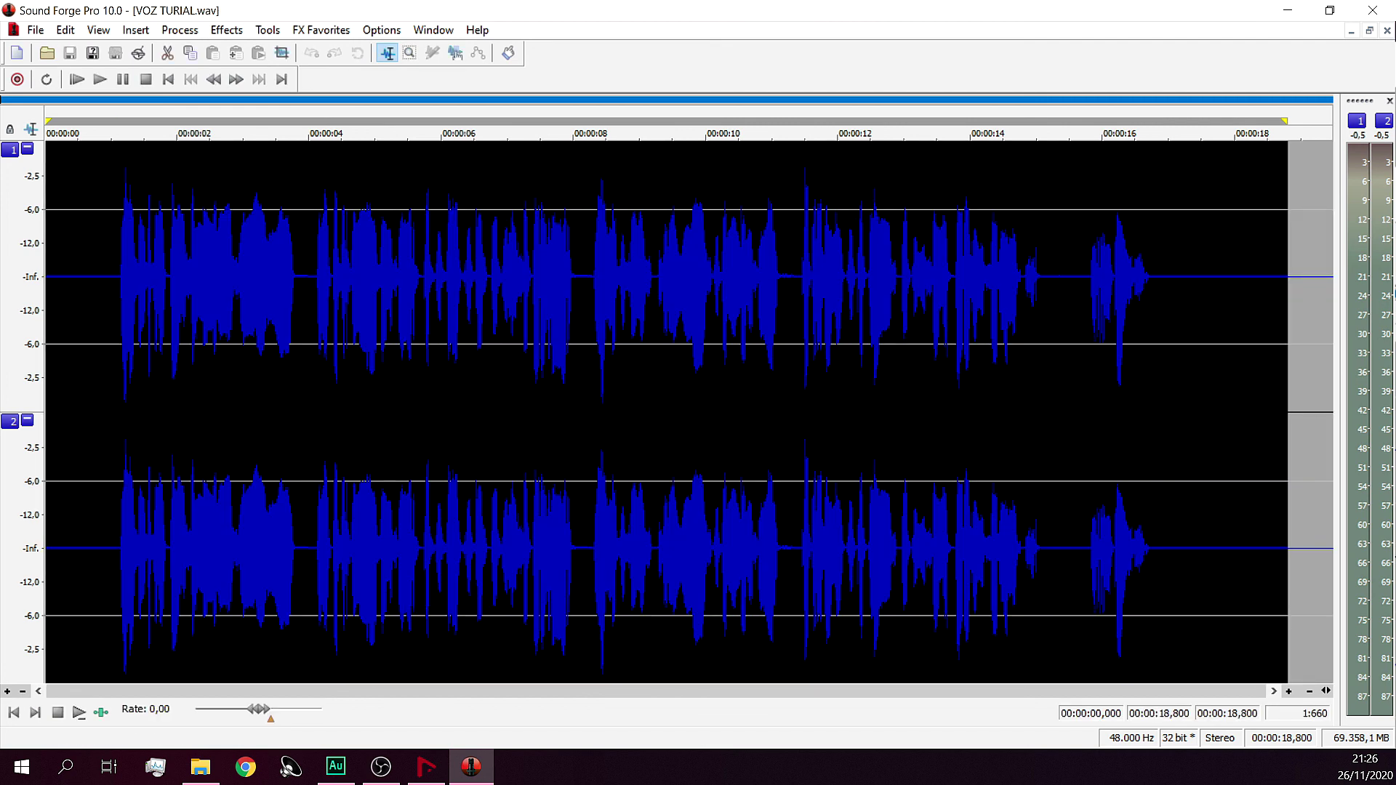